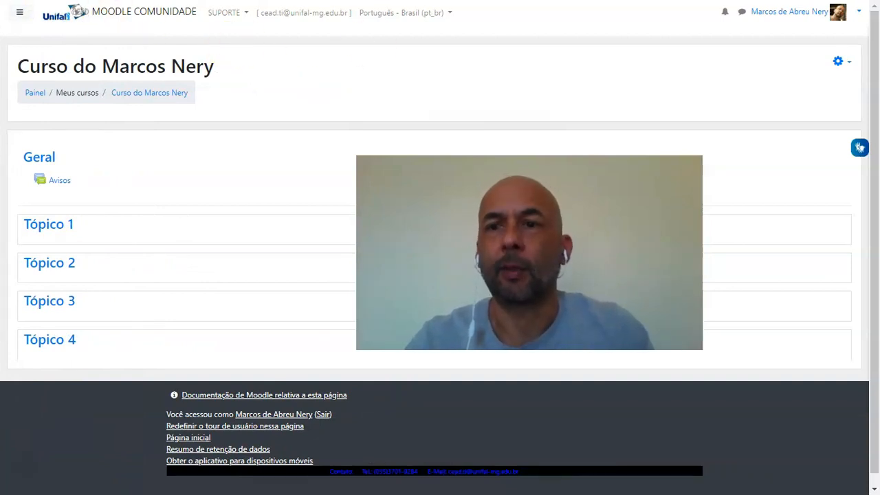
Open the course's settings for editing and collapse the Geral and Descrição sections
left_click(847, 64)
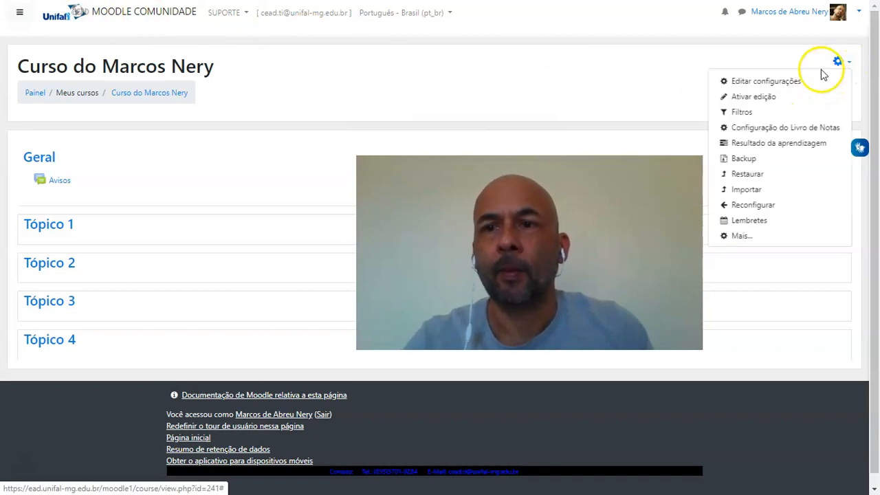
left_click(781, 84)
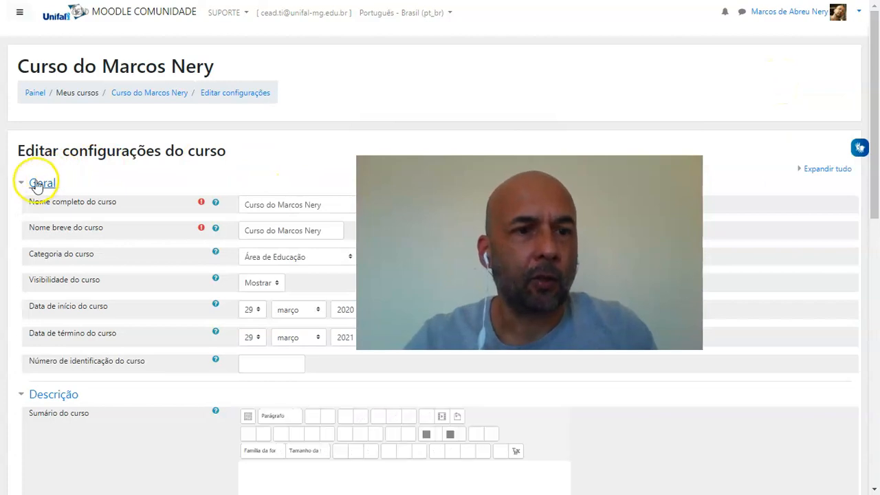
left_click(24, 185)
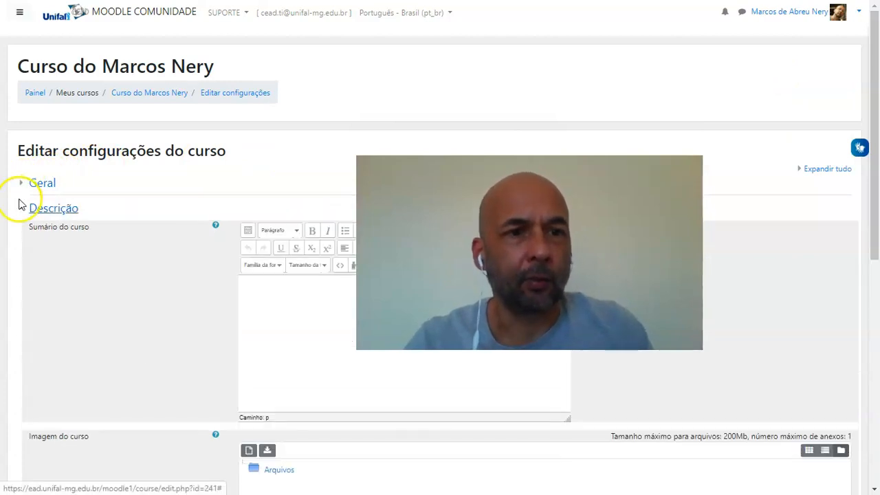
left_click(21, 206)
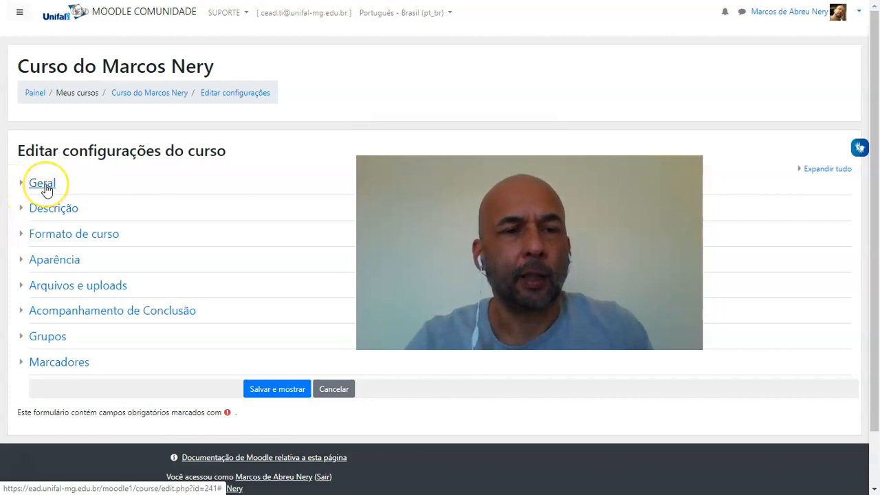
In the Geral section, set the course's full name to Alfabetização and its short name to Alfa
left_click(43, 184)
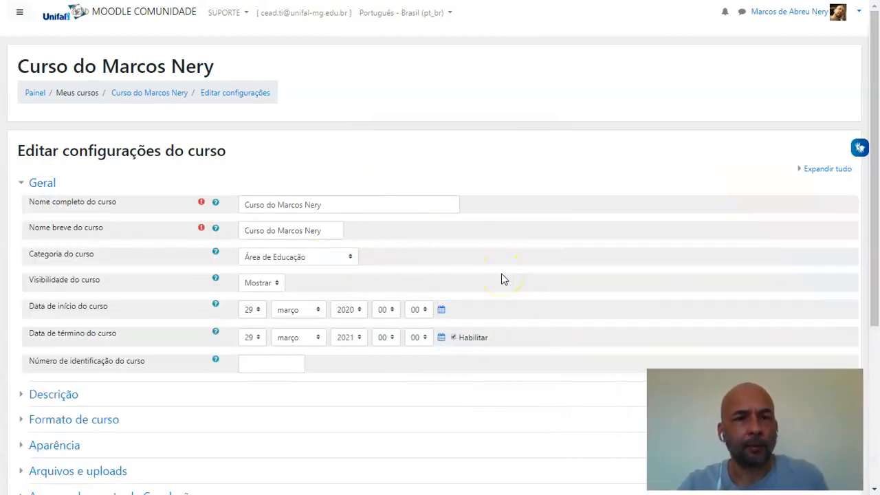
left_click_drag(352, 202, 230, 198)
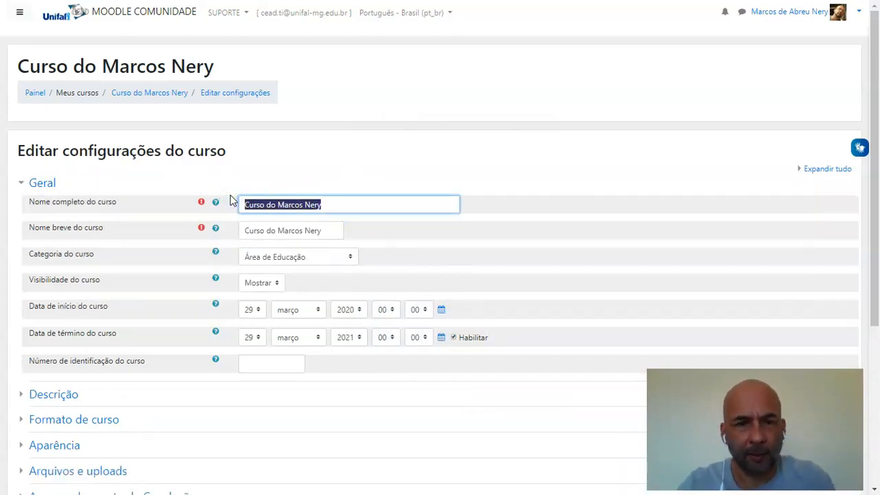
type("Alfabetização")
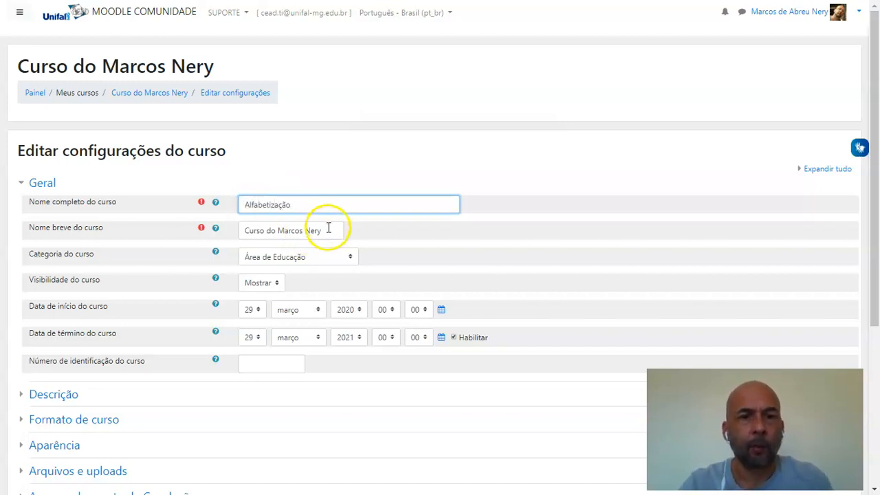
left_click_drag(323, 231, 238, 231)
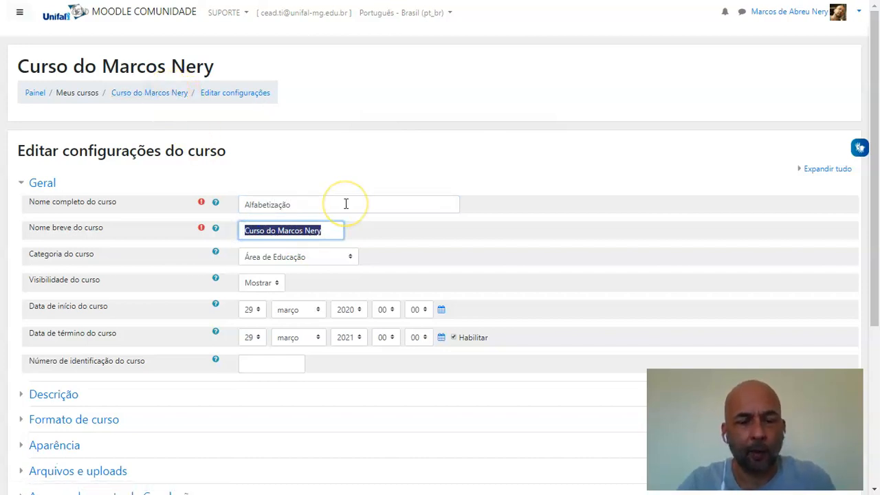
type("Alfa")
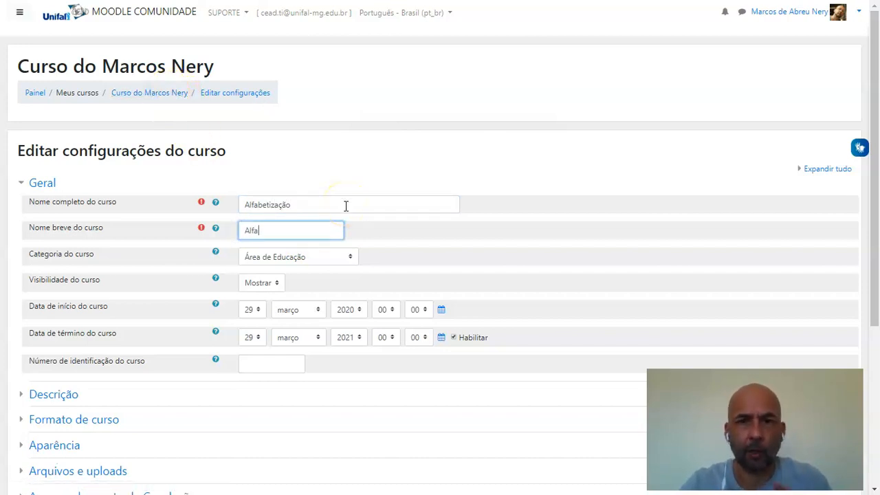
Set the course start day to 18 and the end date to 15 dezembro 2020
left_click(255, 310)
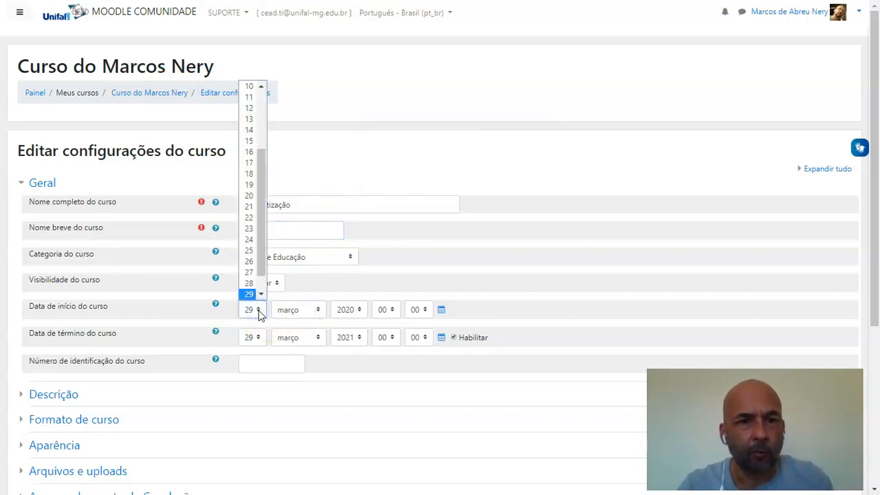
left_click(249, 173)
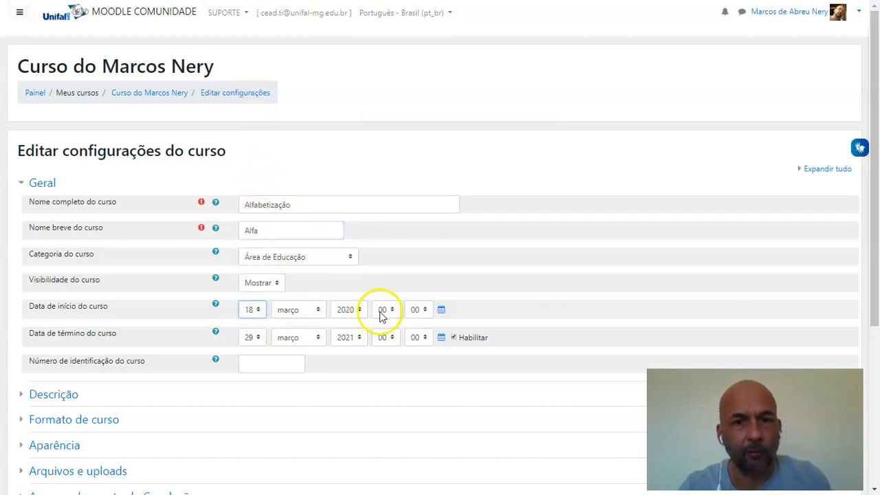
left_click(259, 339)
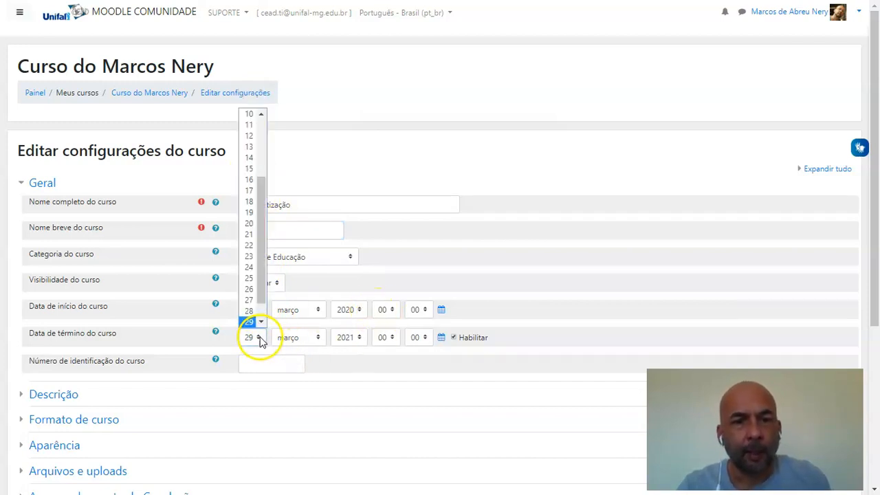
left_click(250, 171)
left_click(317, 337)
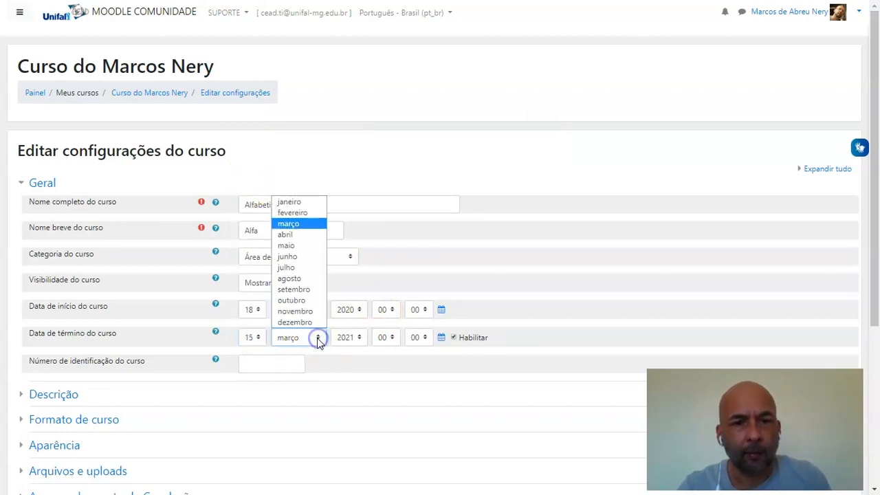
left_click(314, 323)
left_click(362, 337)
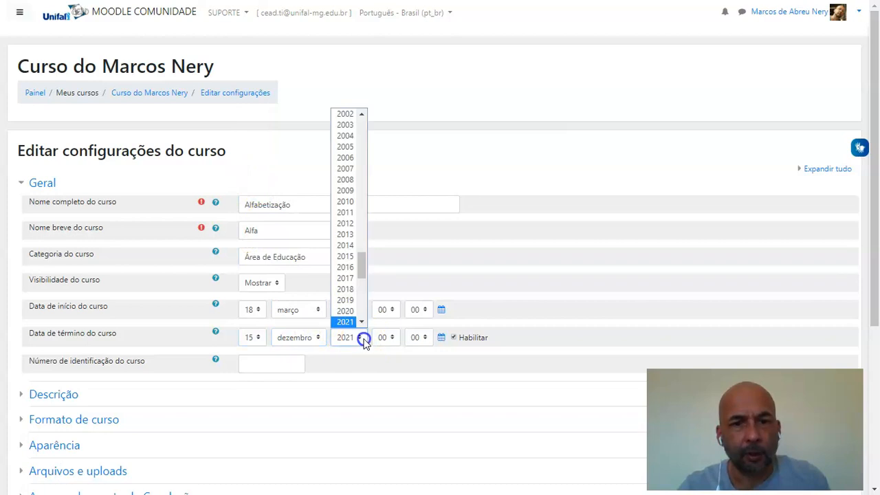
left_click(346, 311)
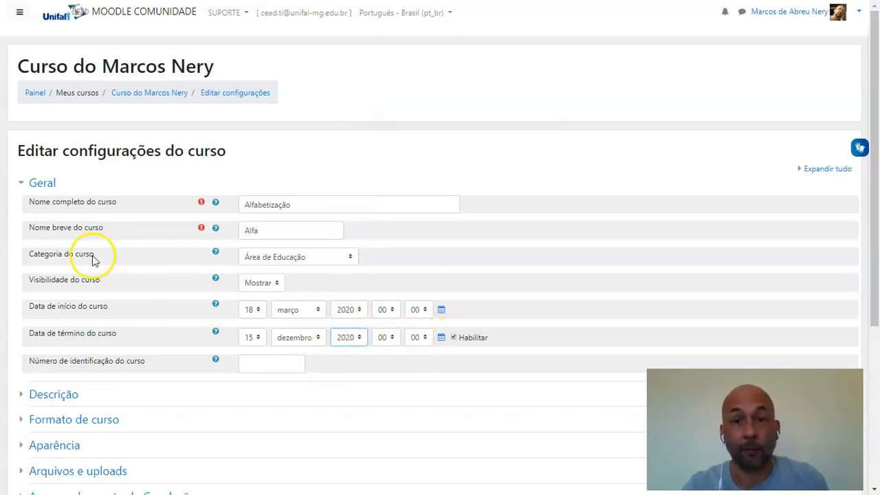
Close the Geral section and review the course summary and image fields under Descrição
left_click(21, 184)
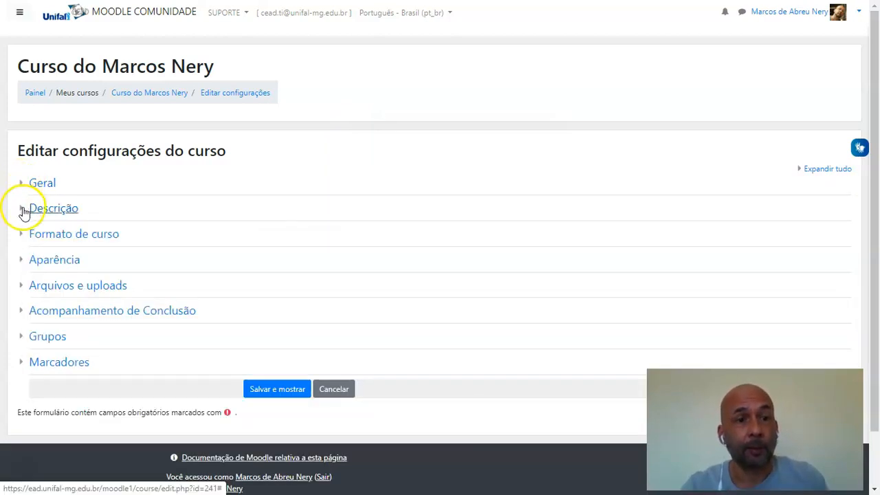
left_click(24, 211)
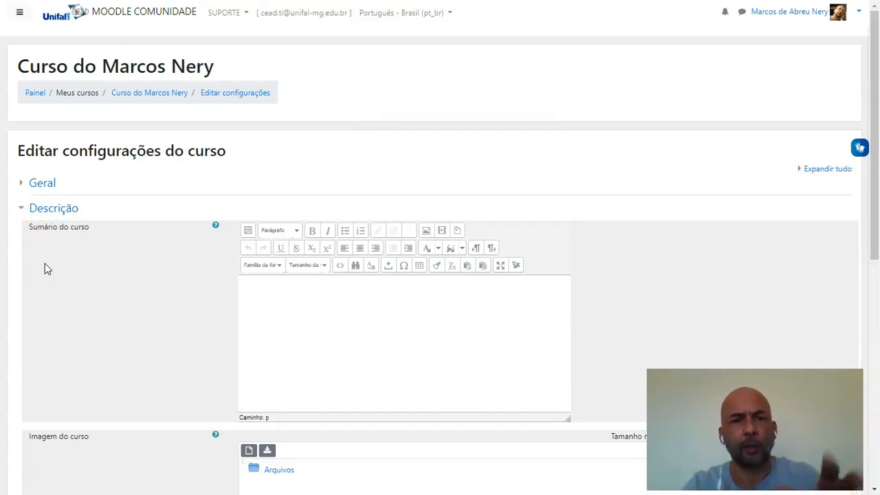
left_click(22, 208)
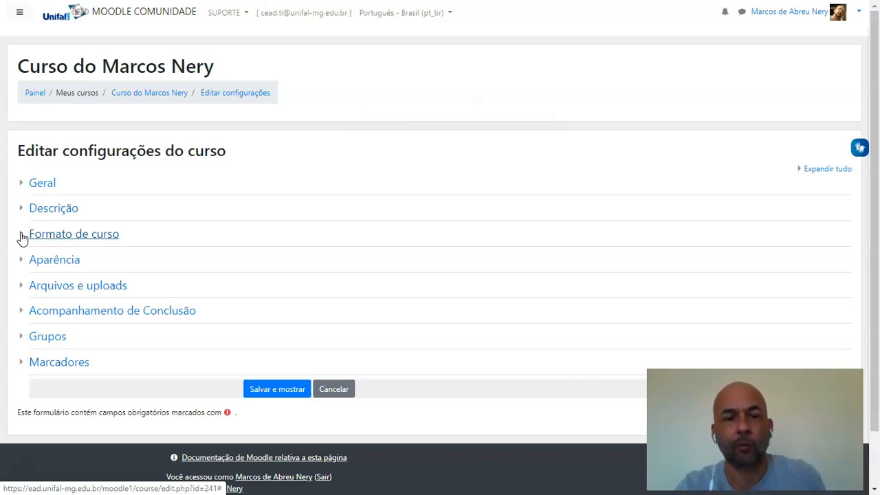
Consult the classroom configuration plan in the PowerPoint slides and set the course format to Formato tópico único
key("alt+Tab")
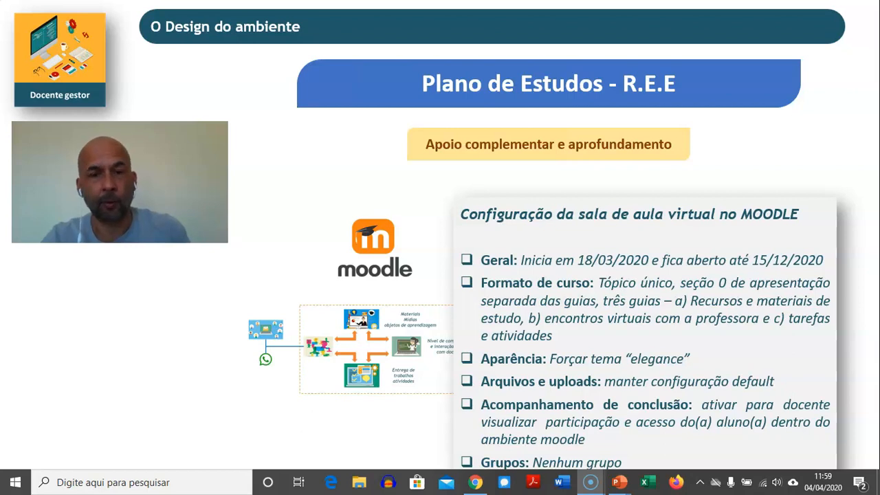
key("alt+Tab")
left_click(21, 234)
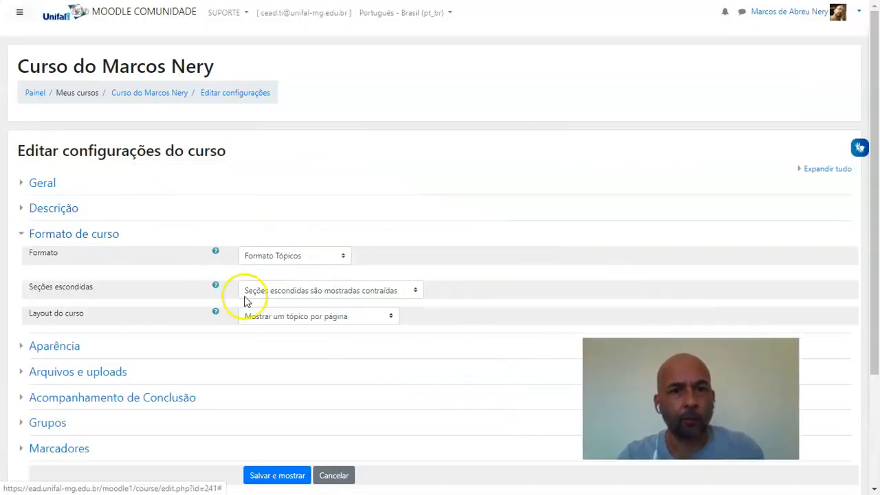
left_click(344, 258)
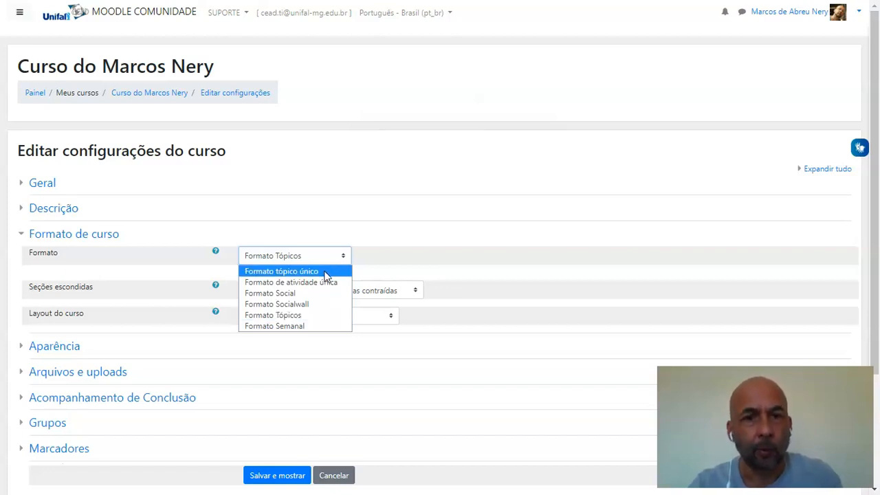
left_click(406, 252)
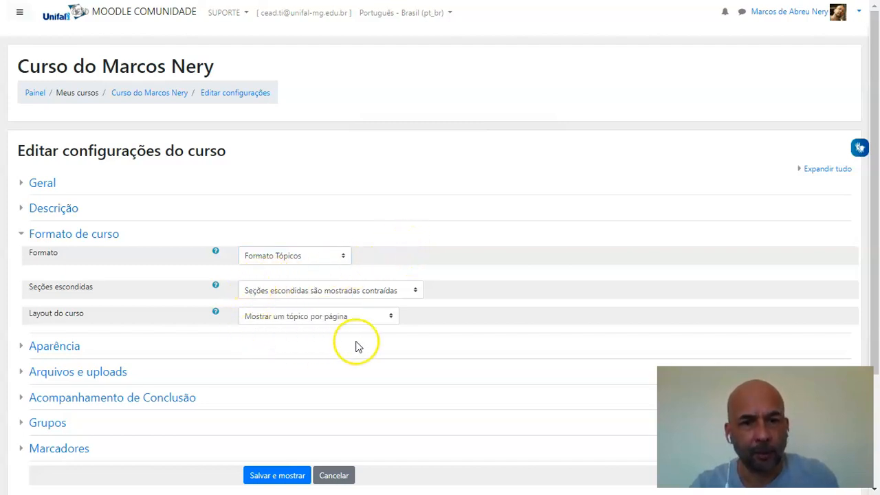
left_click(343, 259)
left_click(326, 269)
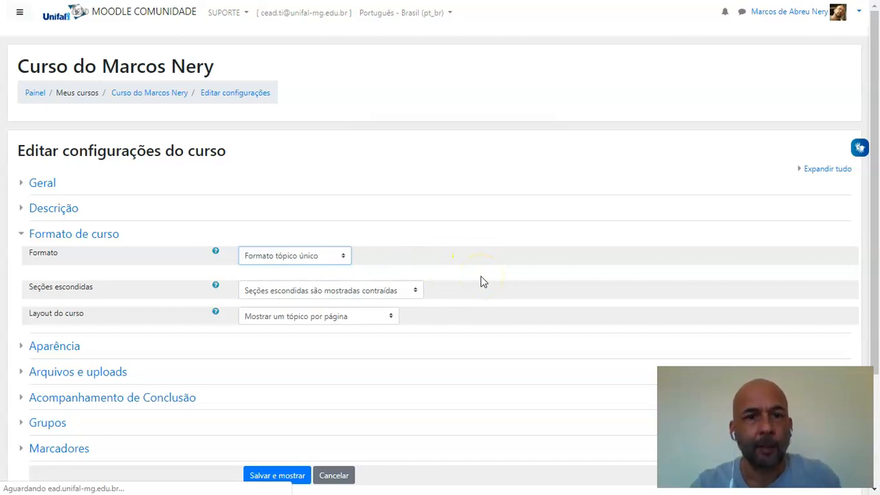
left_click(346, 263)
left_click(452, 255)
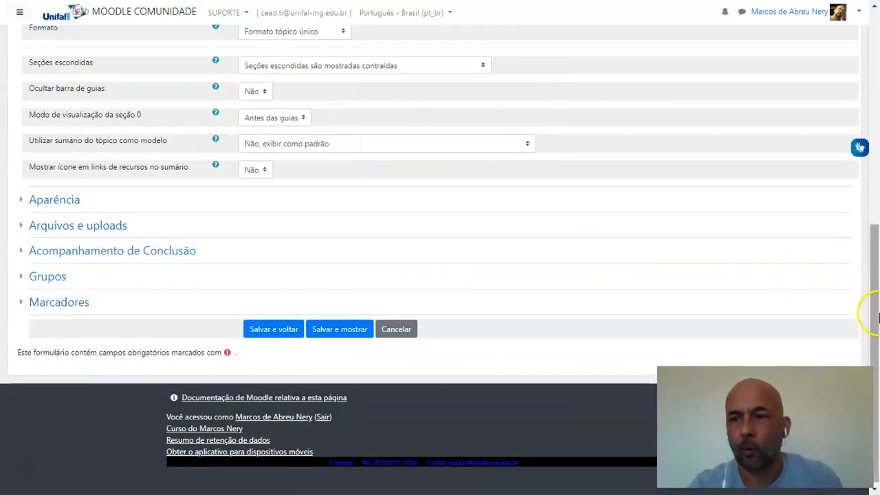
Set the section 0 display mode to Antes das guias and collapse the Formato de curso section
left_click_drag(874, 322, 876, 233)
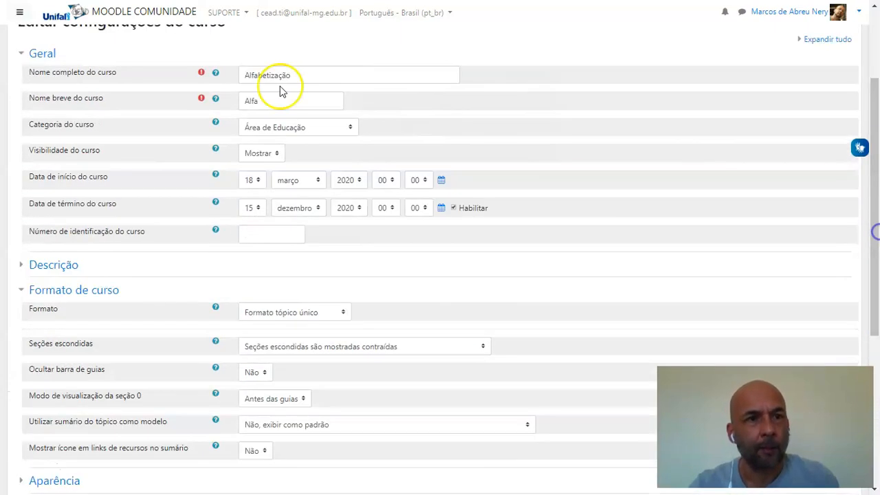
left_click(20, 53)
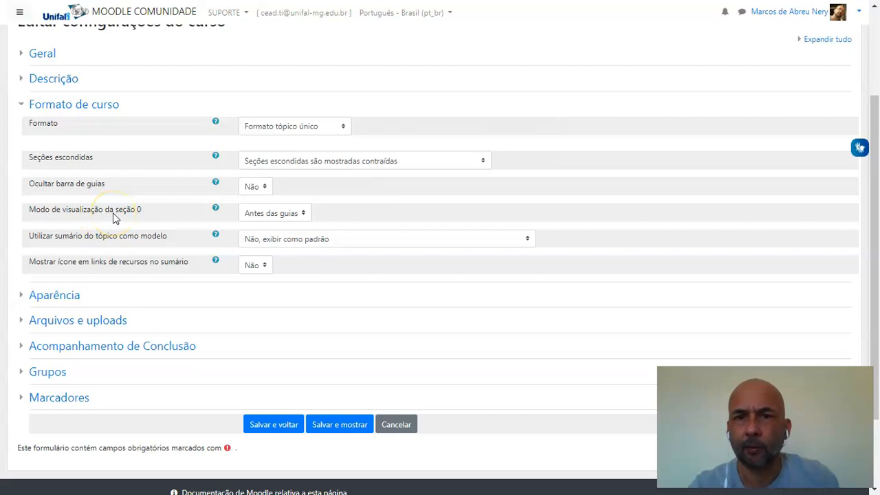
left_click(304, 214)
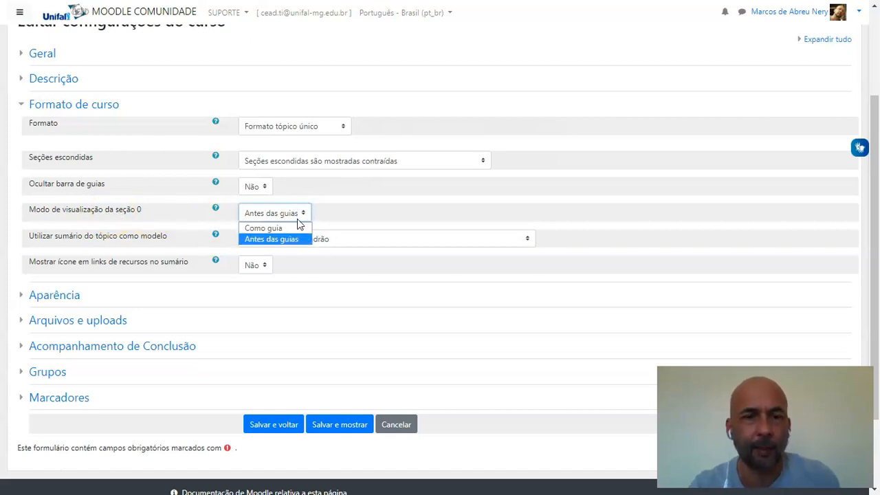
left_click(281, 241)
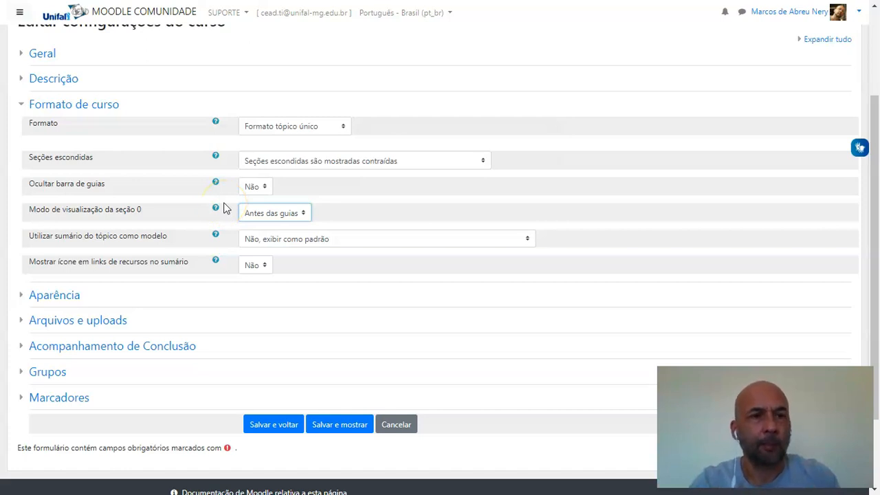
left_click(22, 104)
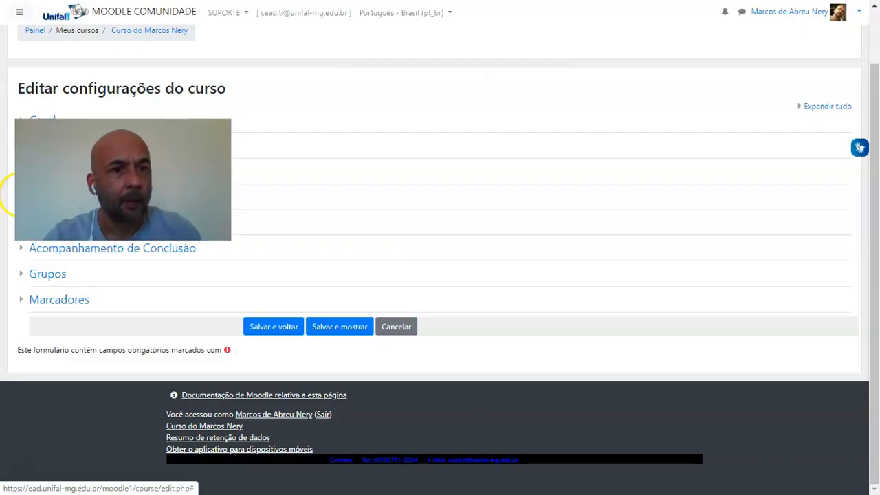
Force the Elegance theme for the course in the Aparência settings
scroll(20, 200, "down", 1)
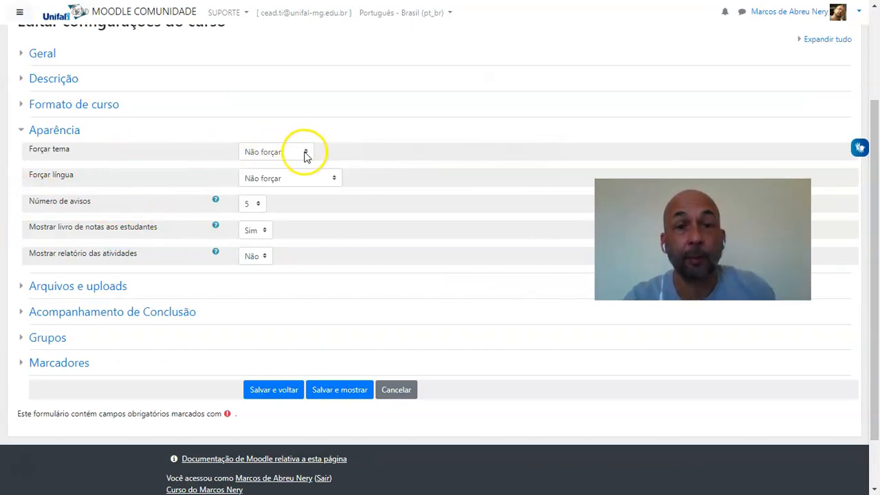
left_click(306, 154)
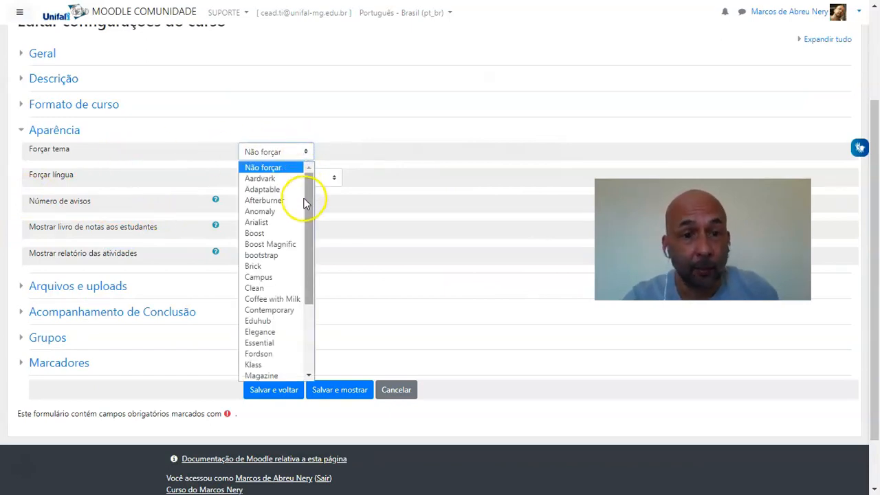
left_click_drag(308, 234, 308, 260)
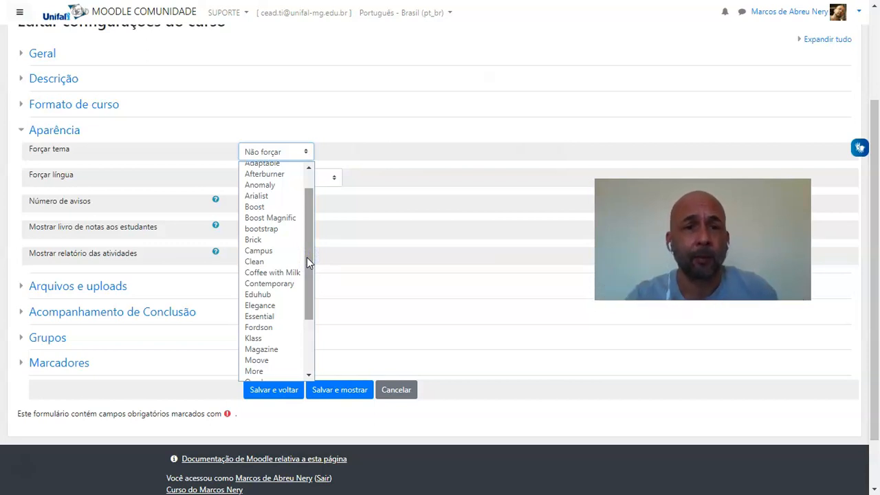
left_click_drag(307, 257, 306, 277)
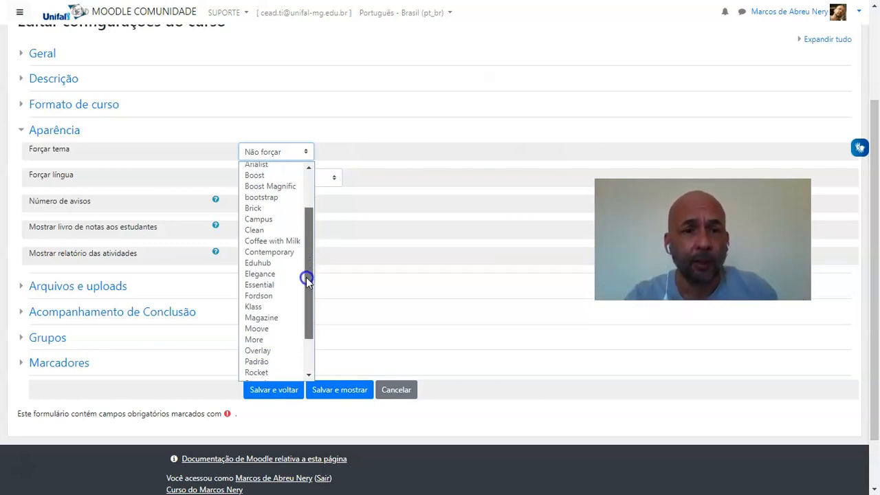
left_click(269, 275)
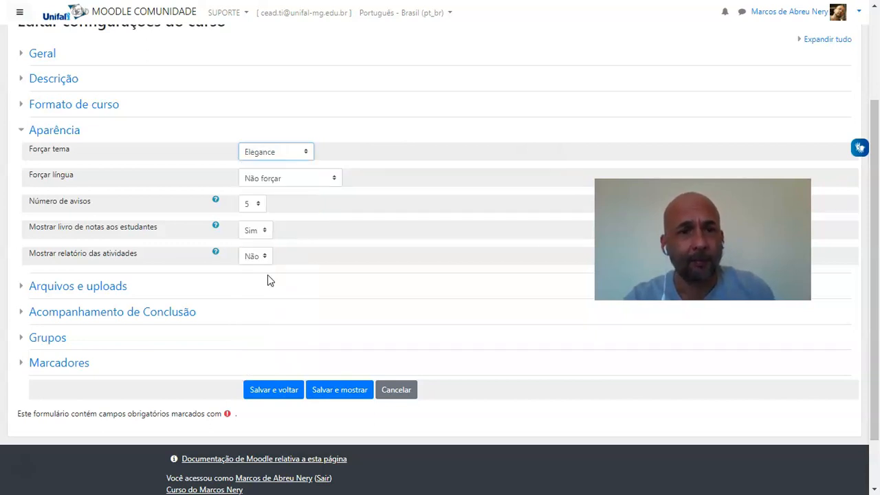
Review the Forçar língua options, keep Não forçar, and collapse the Aparência section
left_click(333, 180)
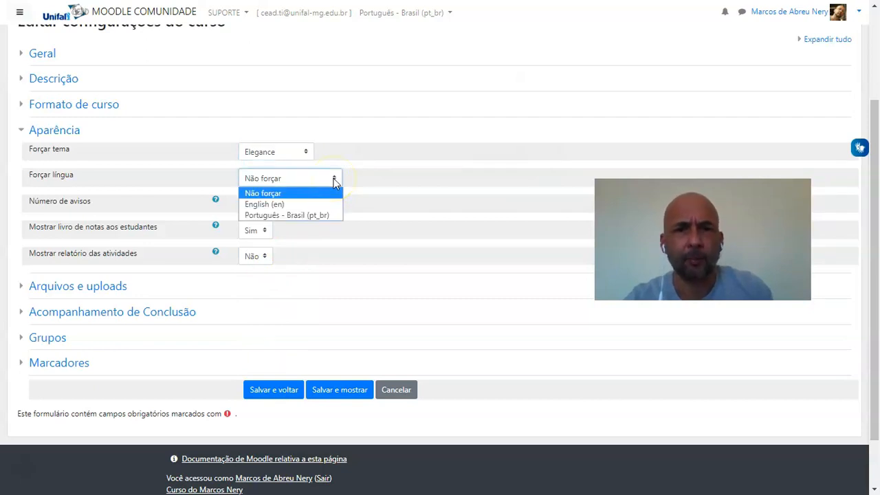
left_click(335, 181)
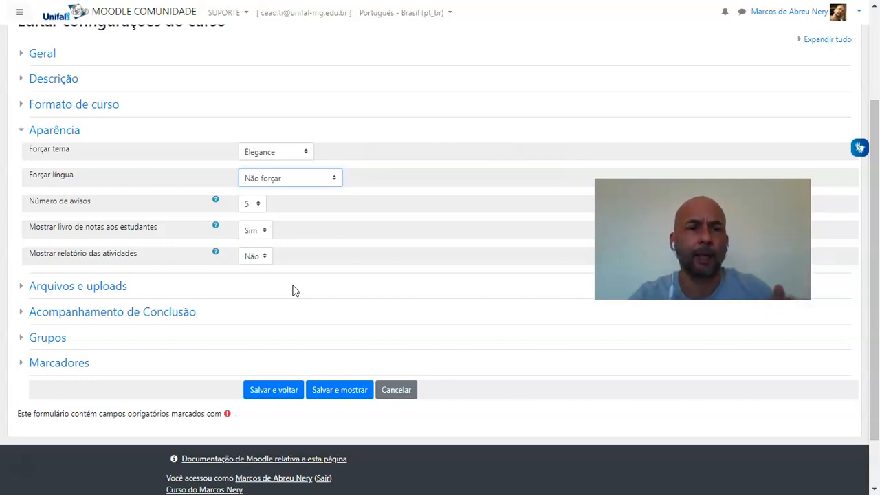
left_click(24, 130)
Review the maximum upload size under Arquivos e uploads and collapse that section
left_click(21, 227)
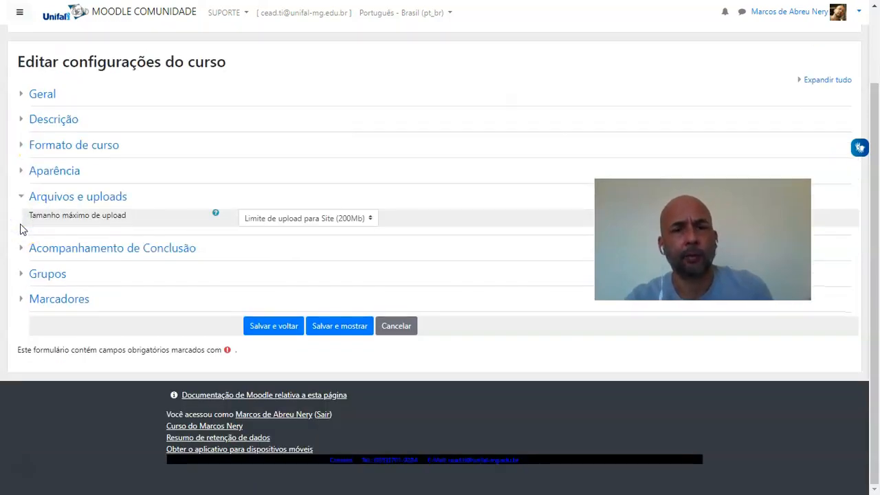
left_click(22, 210)
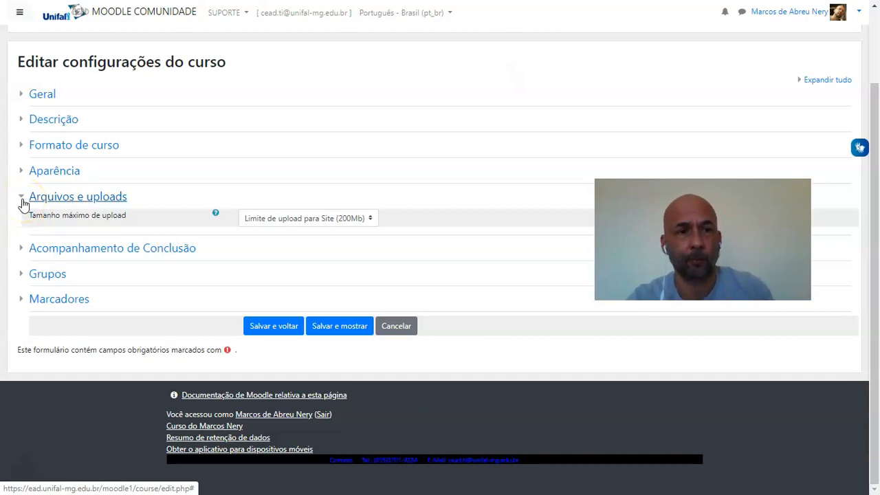
left_click(23, 201)
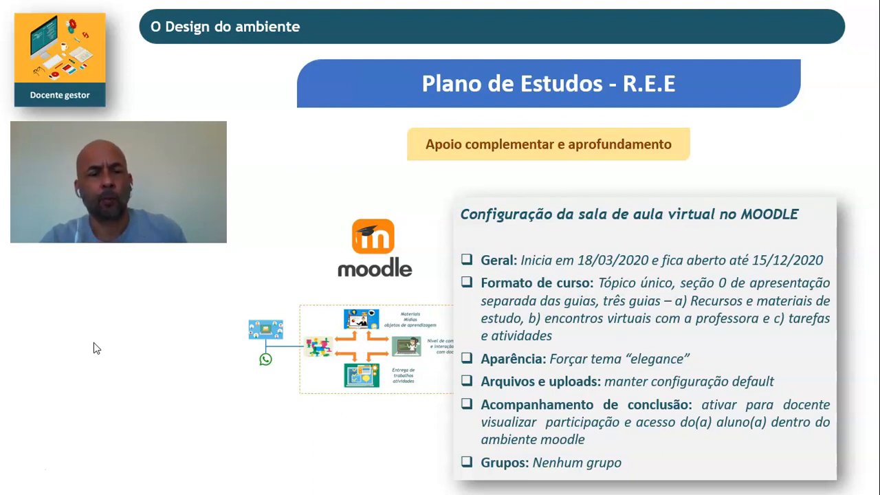
Return from the slides to Moodle, set Ativar acompanhamento de conclusão to Sim, and save the course settings
key("alt+Tab")
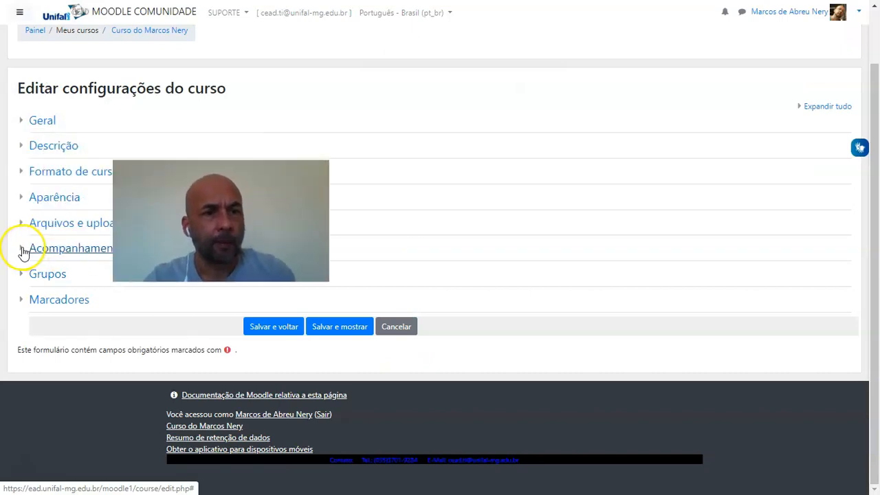
left_click(20, 248)
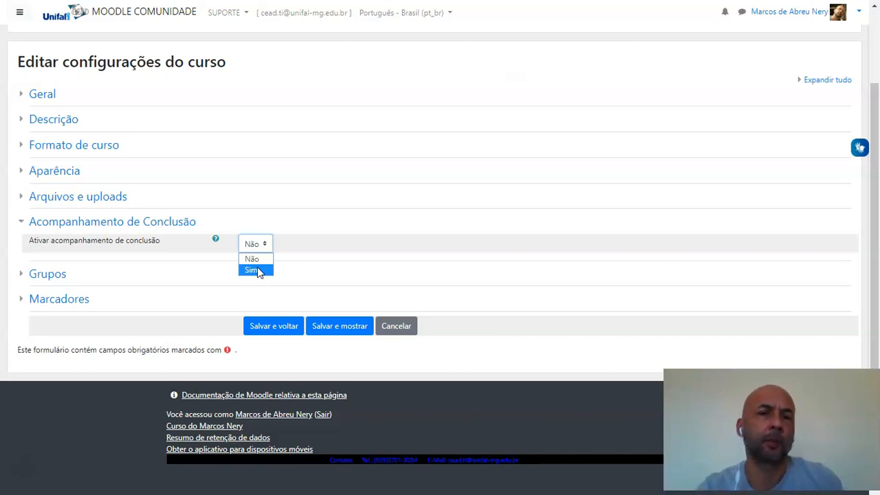
left_click(254, 270)
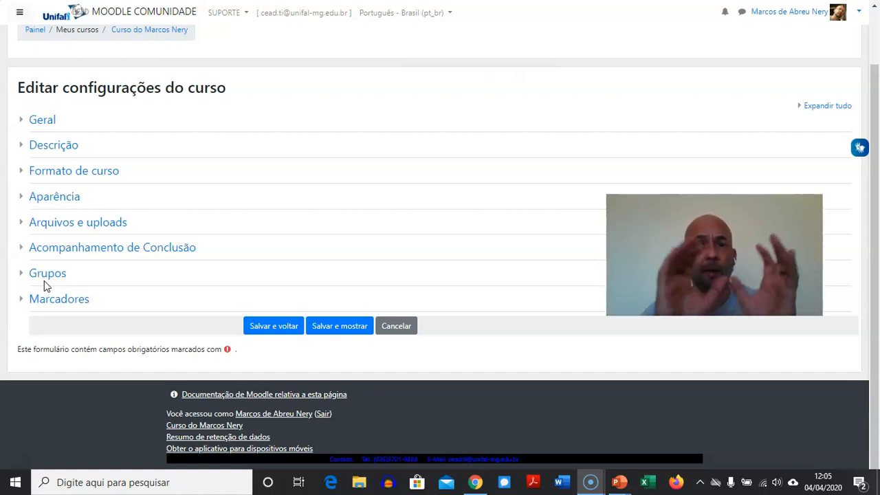
left_click(273, 328)
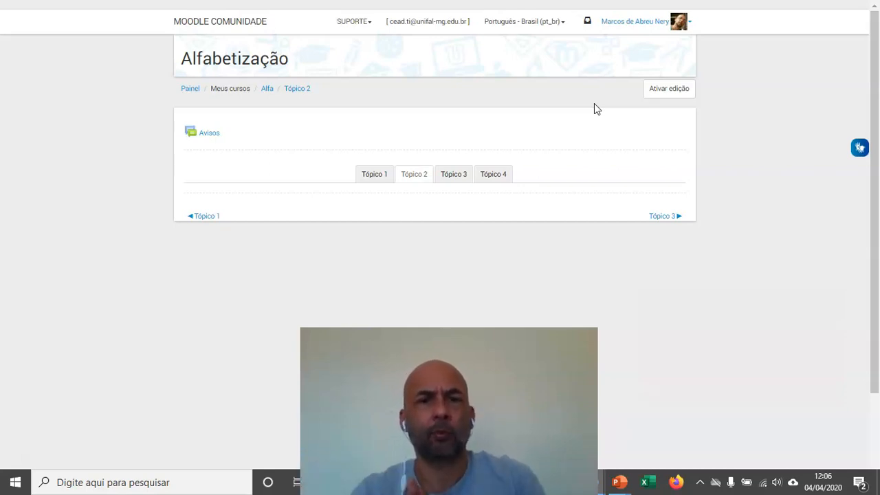
Turn on editing for the Alfabetização course and delete the Avisos forum from its general section
left_click(668, 96)
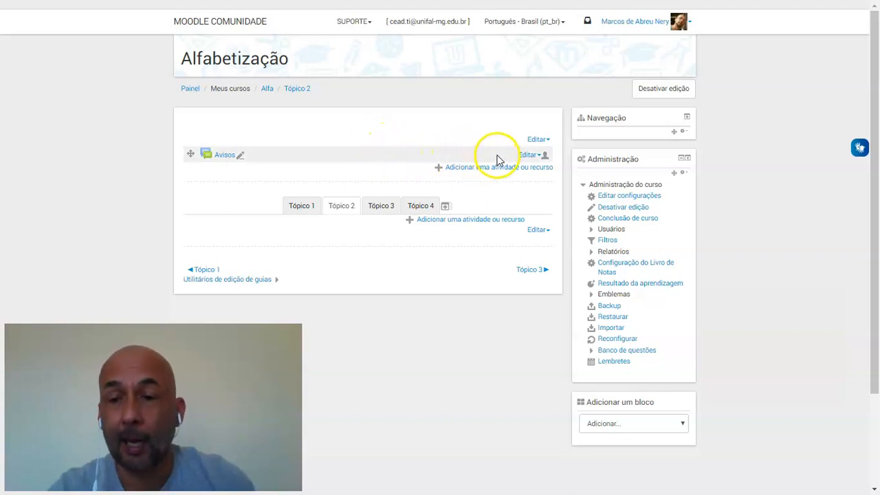
left_click(542, 157)
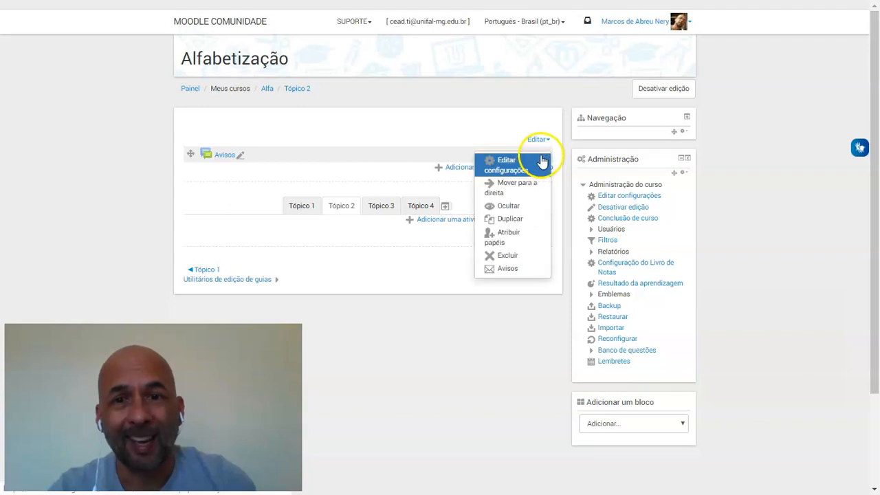
left_click(510, 255)
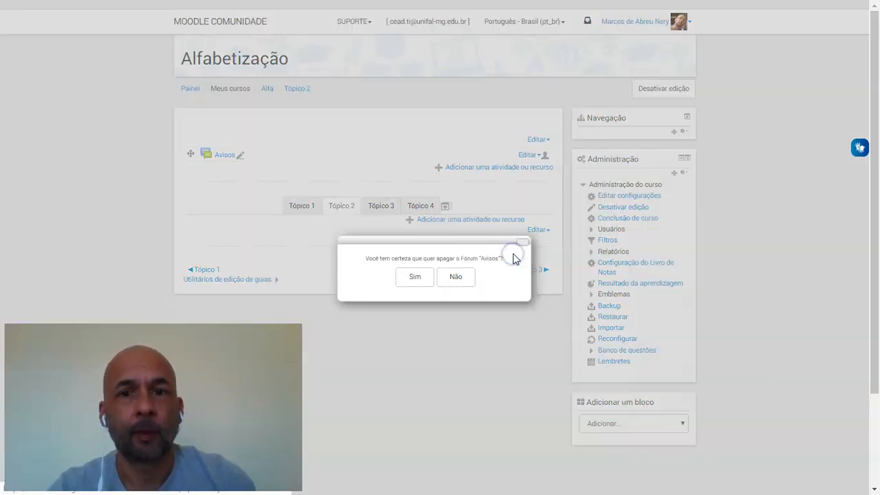
left_click(414, 278)
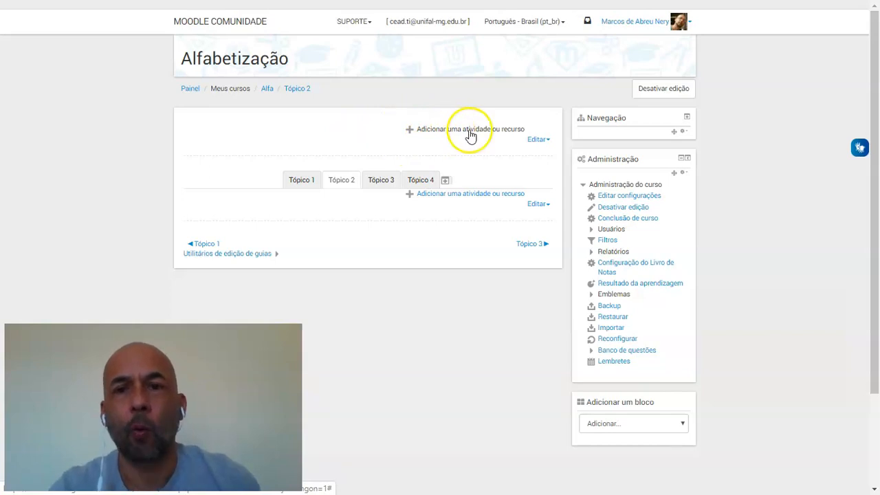
Open the general section above the topic tabs for editing and place the cursor in its Sumário text area
left_click(540, 141)
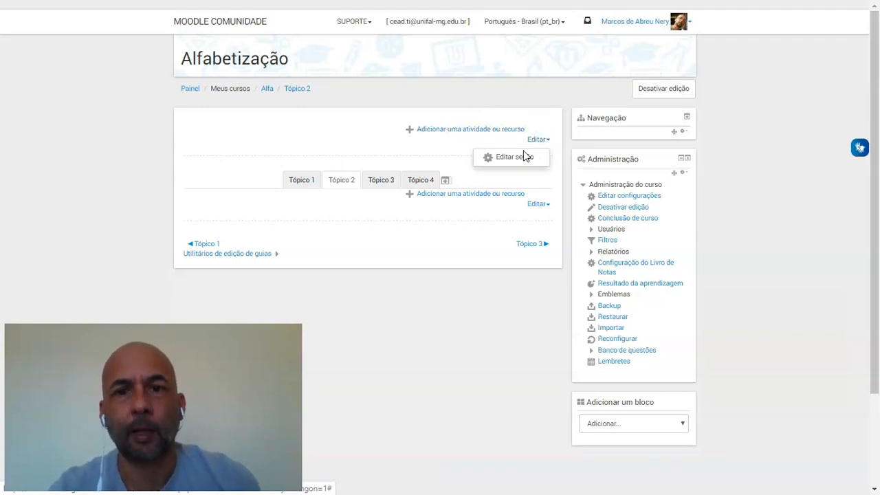
left_click(518, 158)
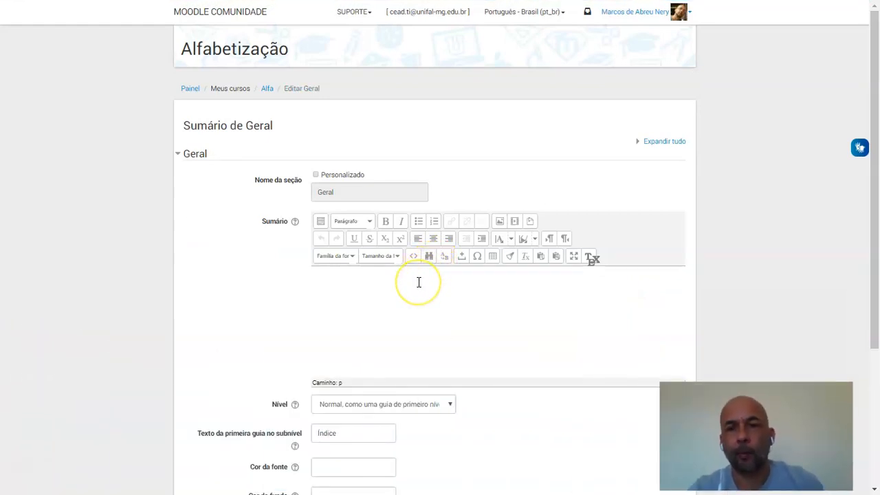
left_click(411, 286)
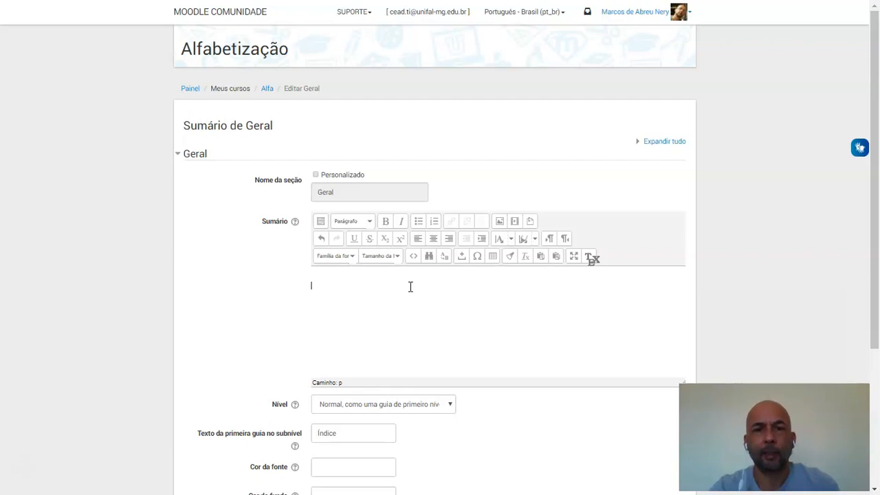
left_click(413, 288)
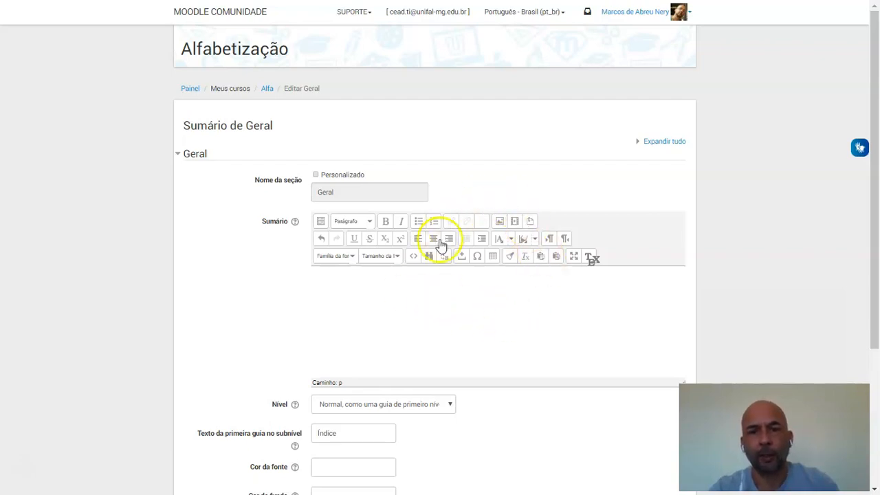
Insert a table with 1 column and 1 row into the Sumário of the general section
left_click(493, 257)
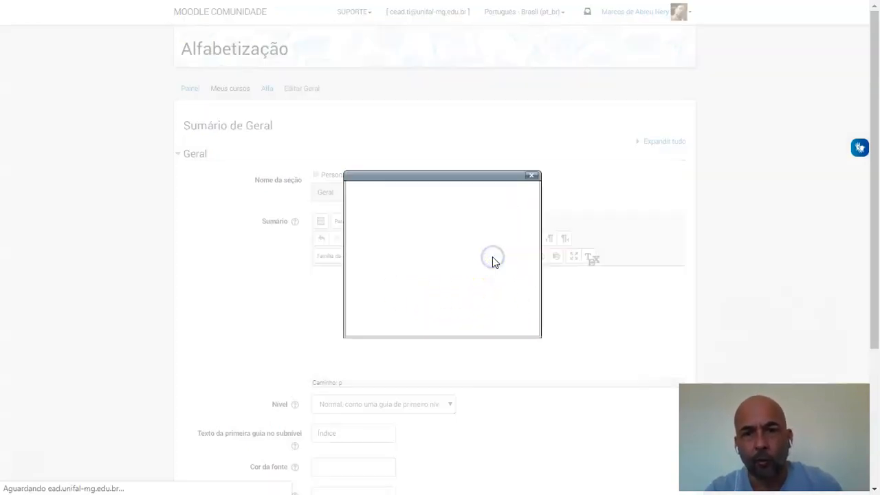
left_click(534, 179)
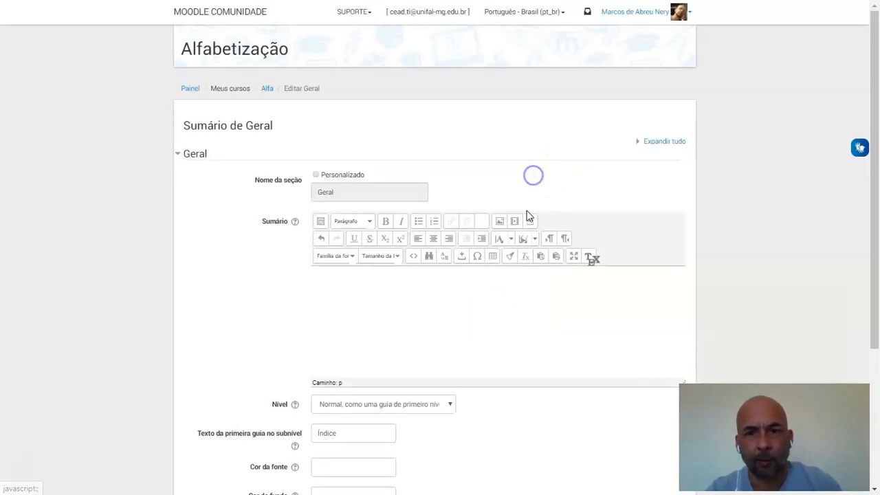
left_click(492, 258)
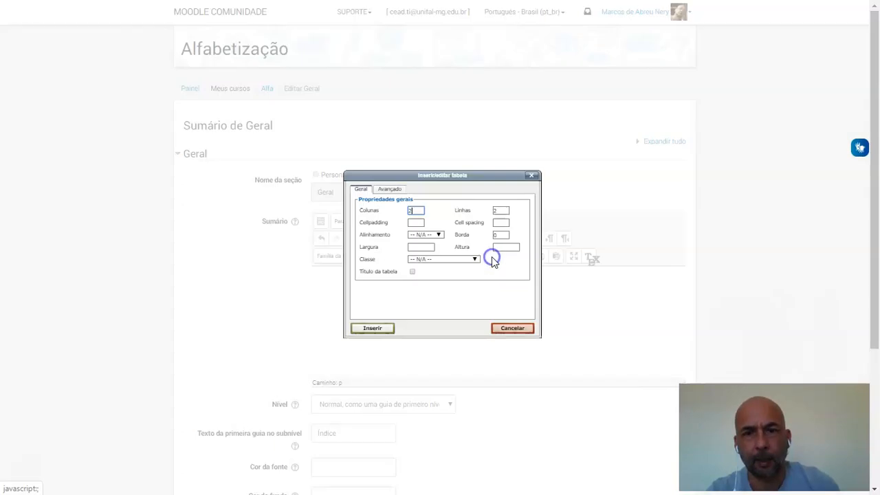
left_click_drag(418, 213, 410, 212)
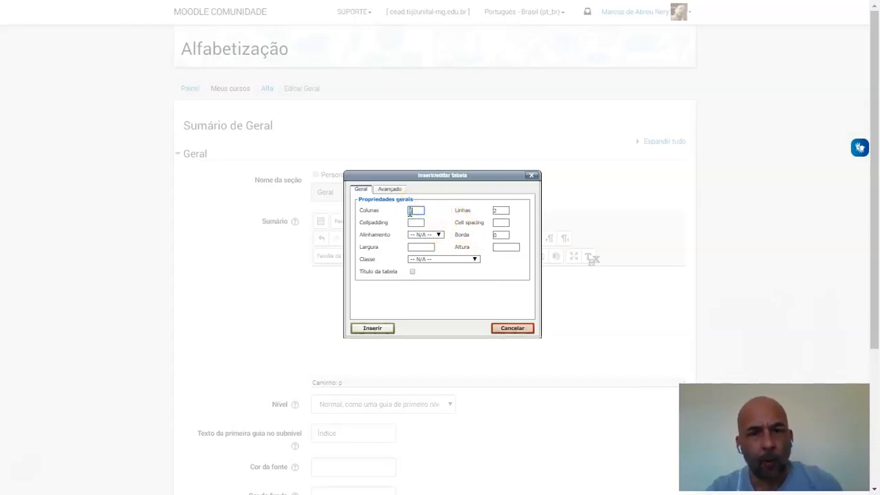
double_click(506, 213)
type("1")
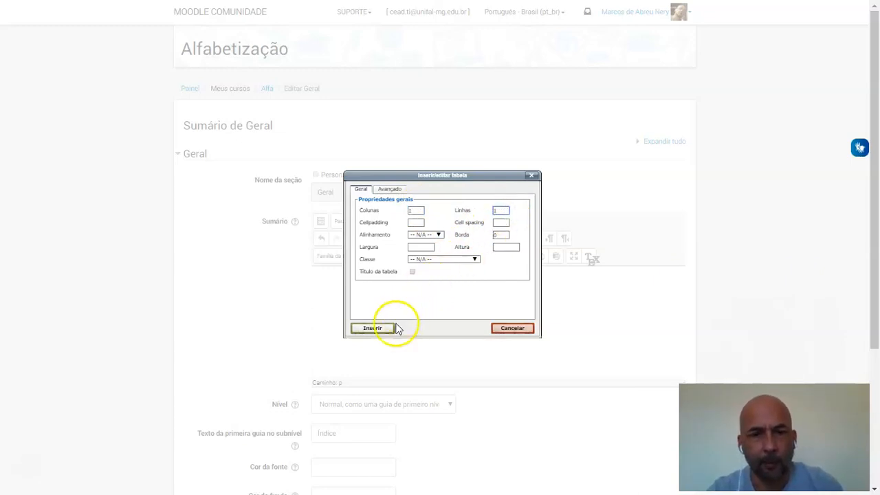
left_click(373, 330)
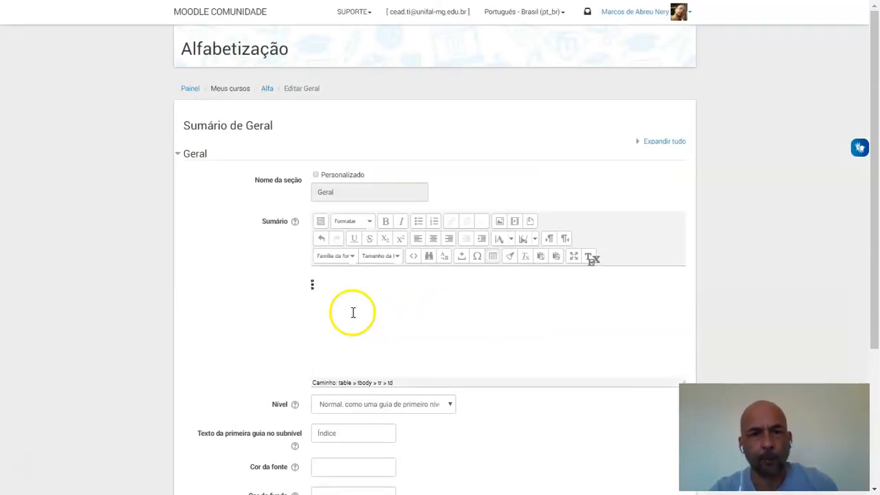
Widen the single-cell table in the Sumário and center it in the text area
left_click_drag(311, 286, 434, 279)
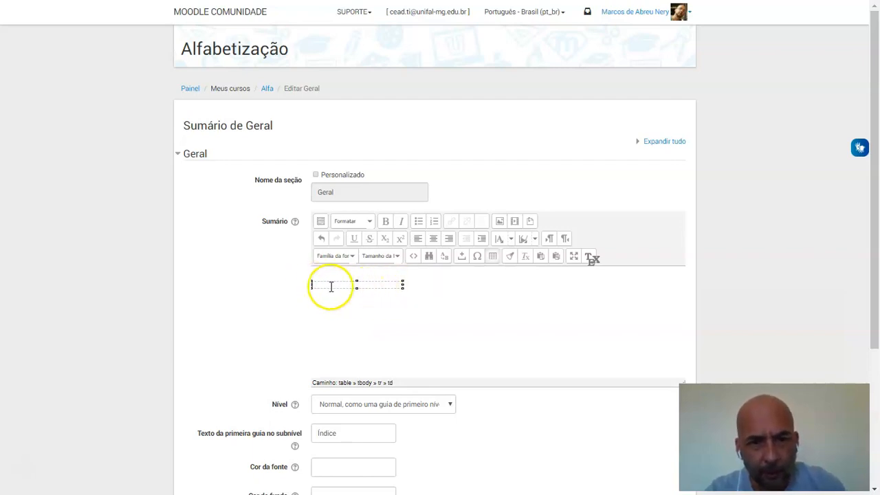
left_click_drag(312, 285, 432, 245)
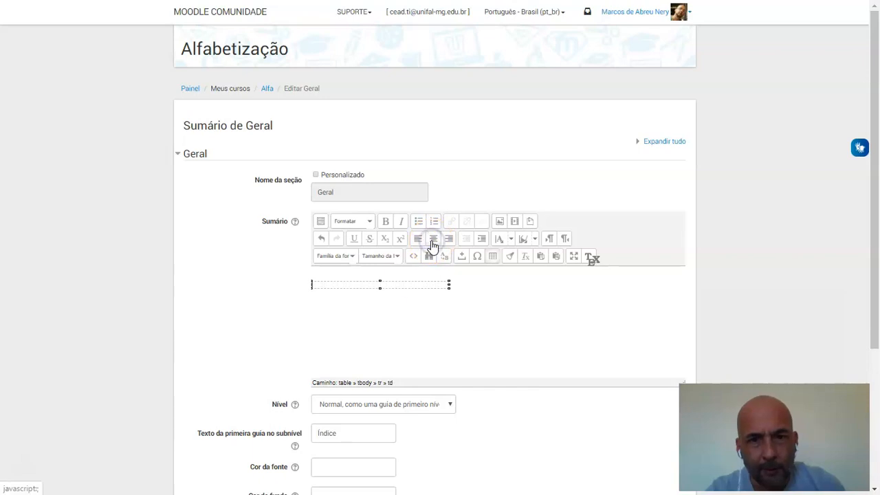
left_click(406, 289)
left_click(434, 238)
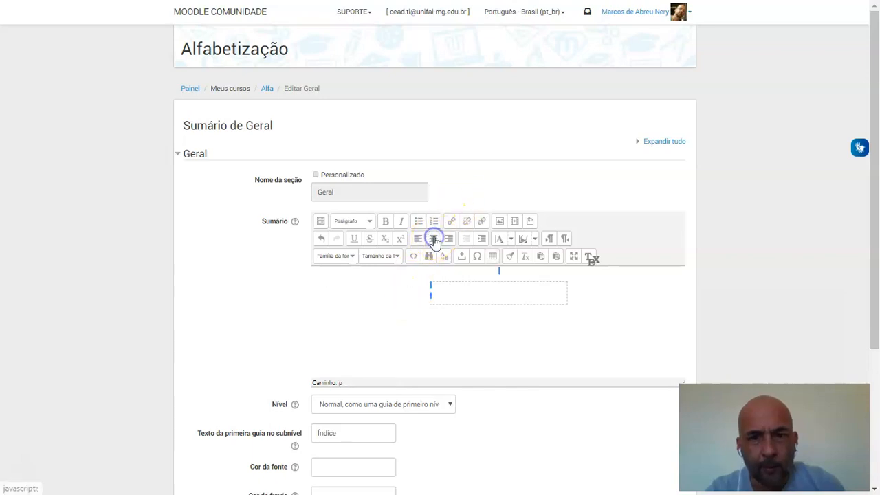
Enter "Aqui vou inserir a apresentação da dsiciplina" in the table cell
left_click(464, 295)
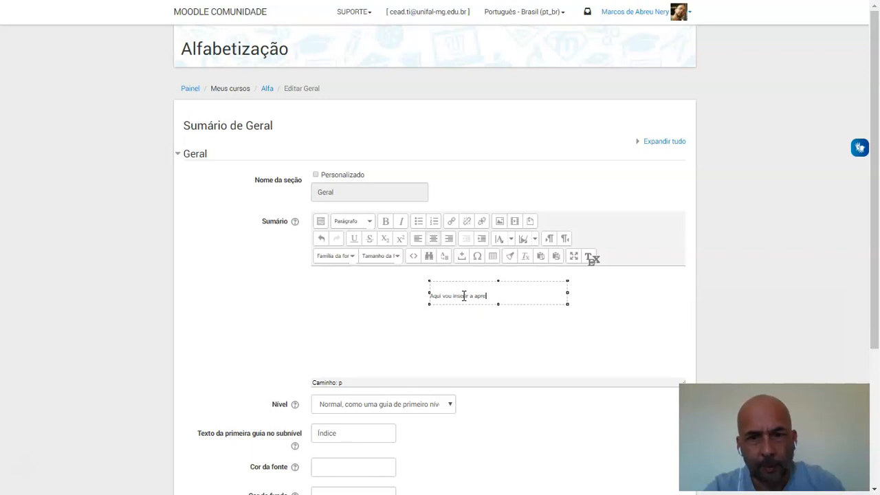
key("BackSpace")
key("BackSpace")
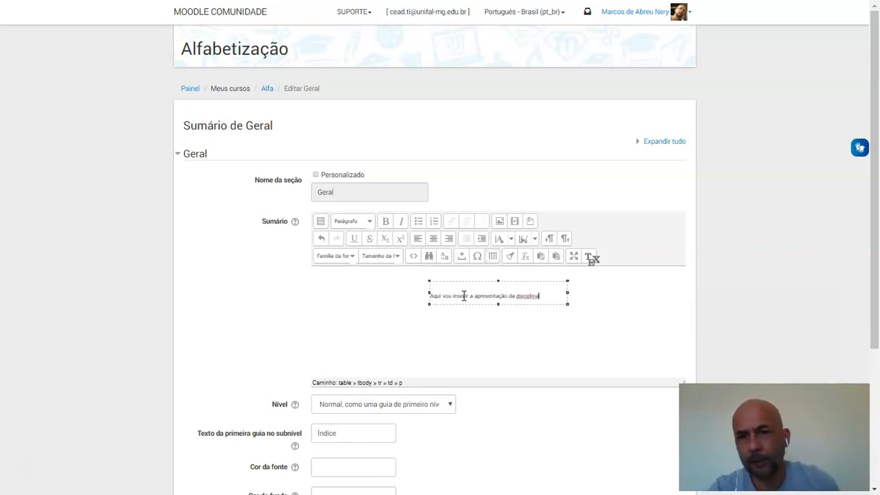
left_click(465, 305)
Change the font colour of the sentence in the table cell and make it bold
left_click_drag(539, 295, 431, 295)
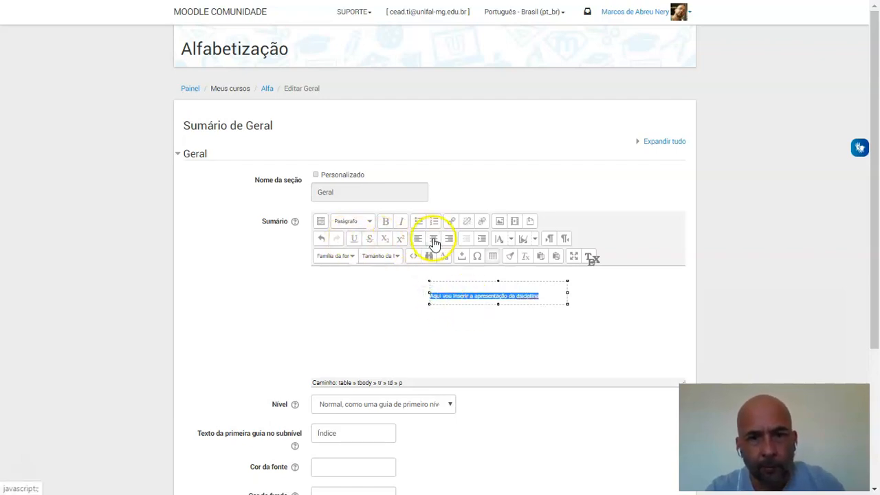
left_click(511, 239)
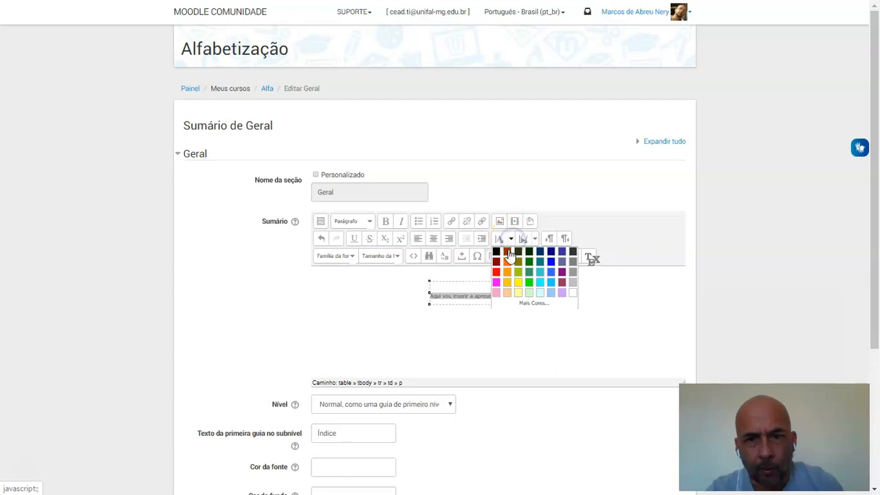
left_click(573, 282)
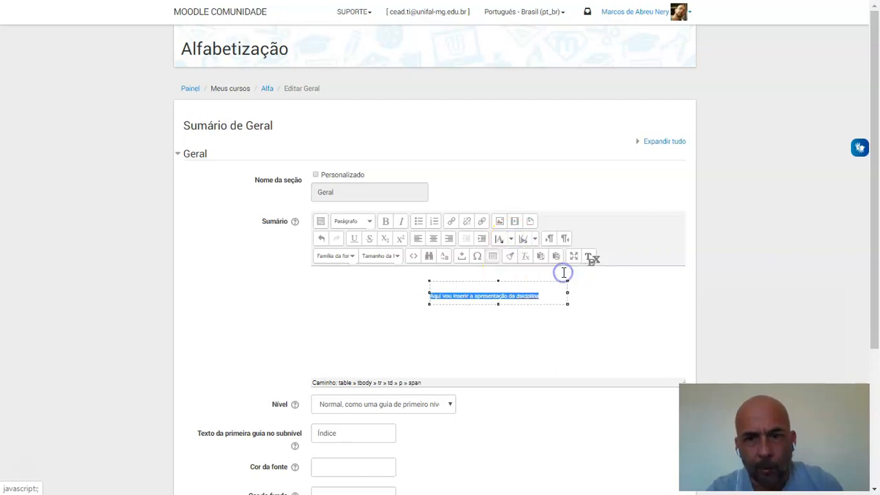
left_click(385, 223)
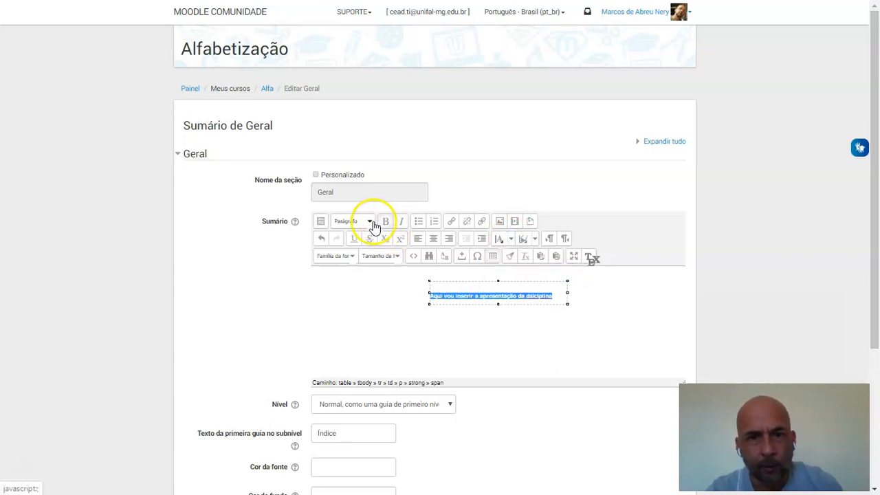
Set the sentence in the table cell to the Trebuchet font at size 4 (14pt)
left_click(352, 257)
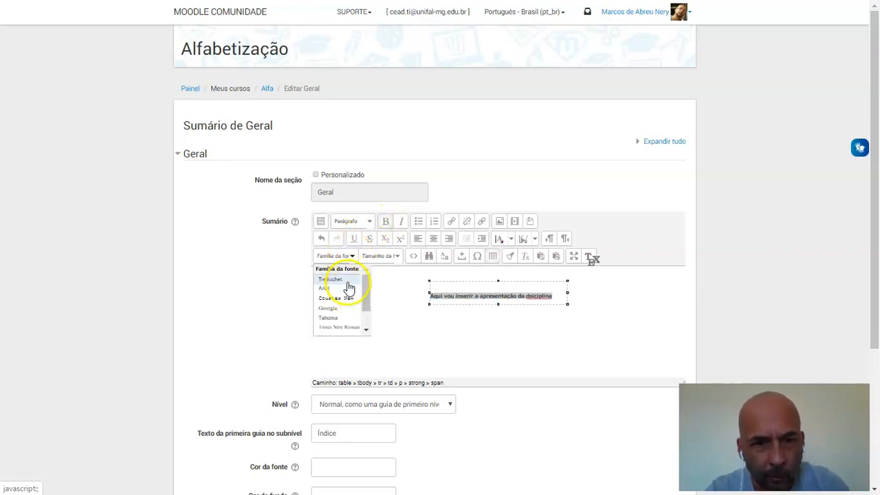
left_click(347, 281)
left_click(398, 255)
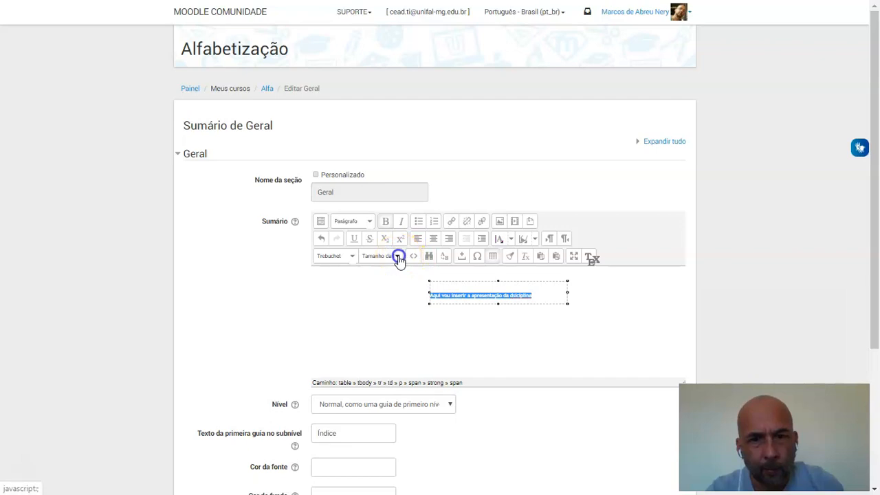
left_click(382, 311)
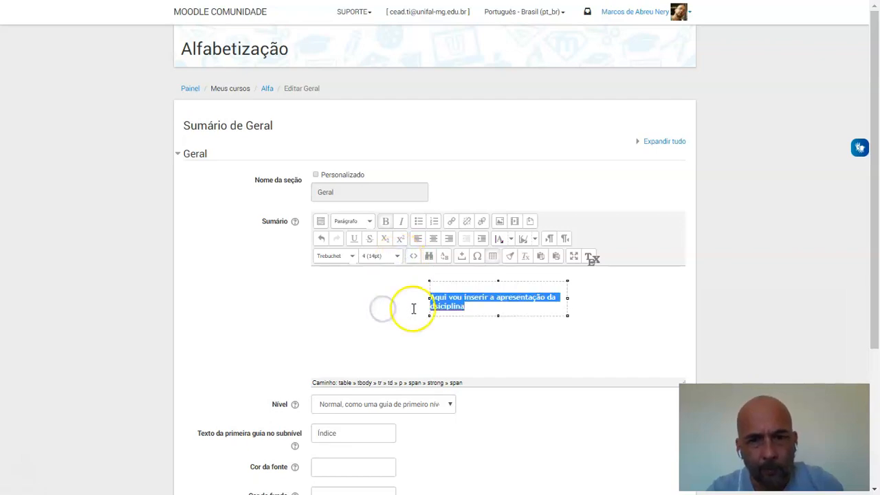
Save the changes to the summary of the Geral section
left_click(491, 342)
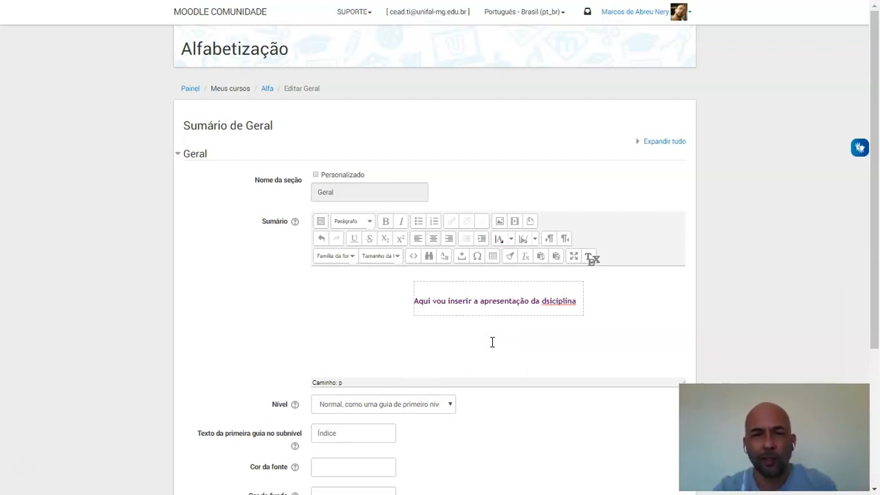
left_click(567, 297)
left_click(874, 178)
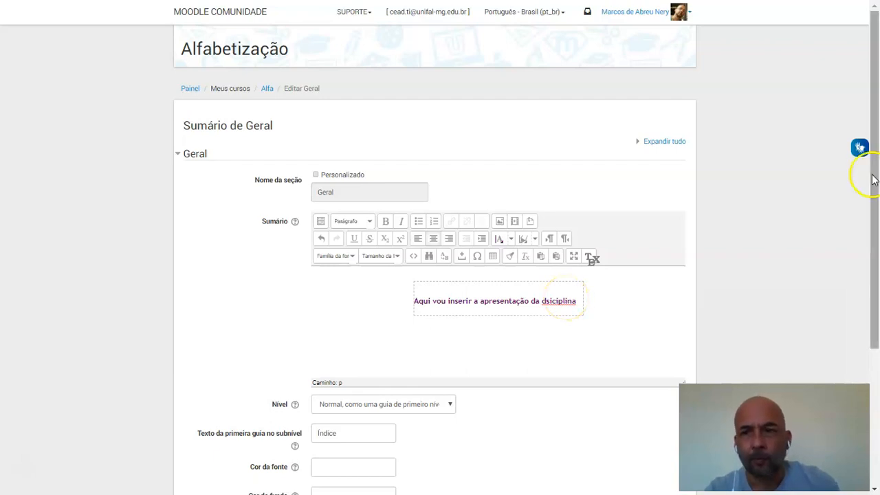
left_click_drag(877, 183, 859, 360)
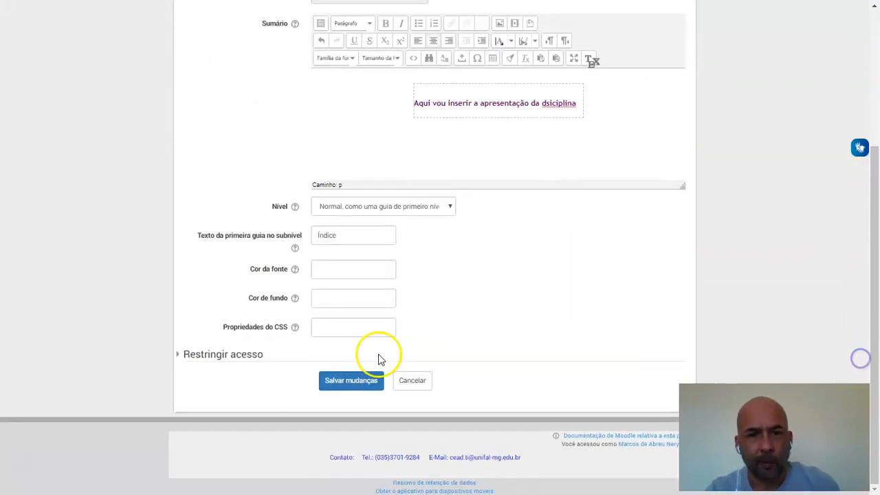
left_click(345, 390)
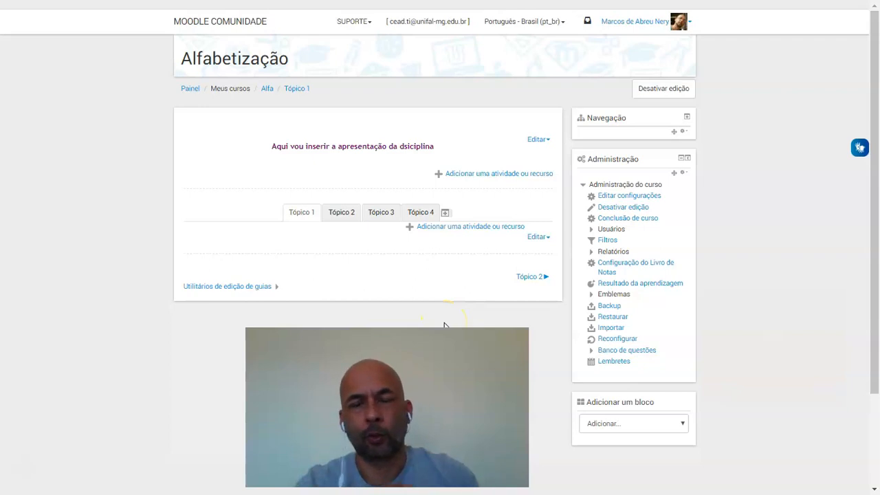
Add a new Fórum activity to the general section above the topic tabs
left_click(501, 176)
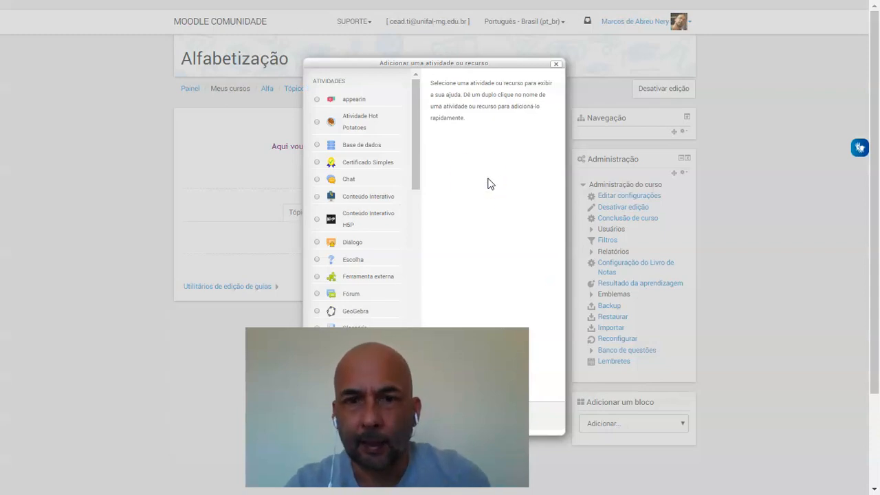
left_click_drag(414, 160, 412, 366)
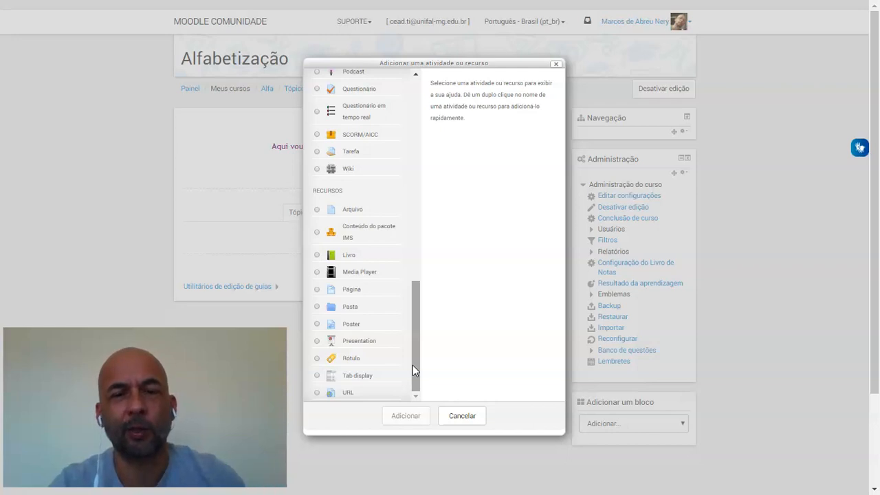
mouse_move(413, 366)
left_mouse_down()
mouse_move(431, 209)
mouse_move(421, 126)
mouse_move(403, 359)
left_mouse_up()
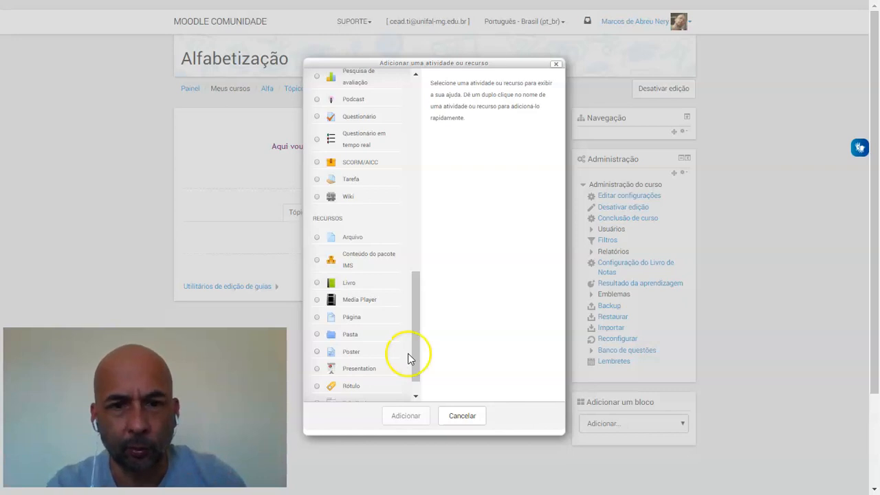
mouse_move(414, 355)
left_mouse_down()
mouse_move(417, 218)
mouse_move(409, 222)
mouse_move(408, 387)
mouse_move(411, 346)
left_mouse_up()
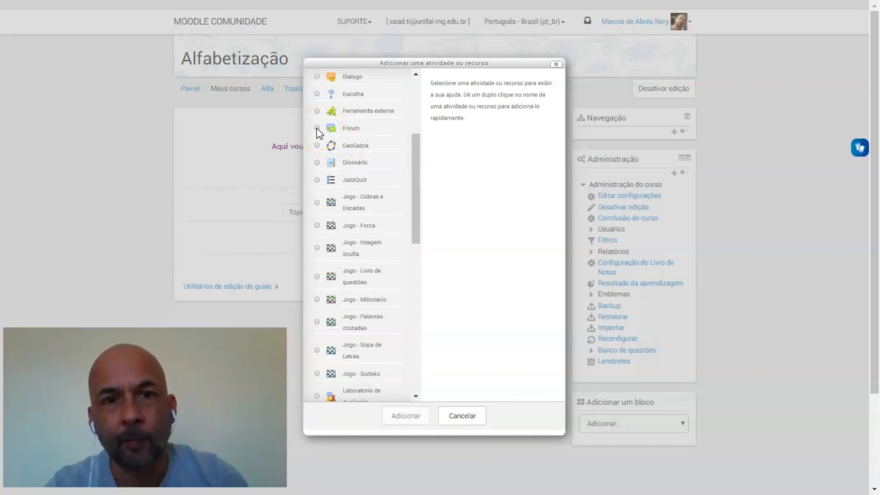
left_click(317, 129)
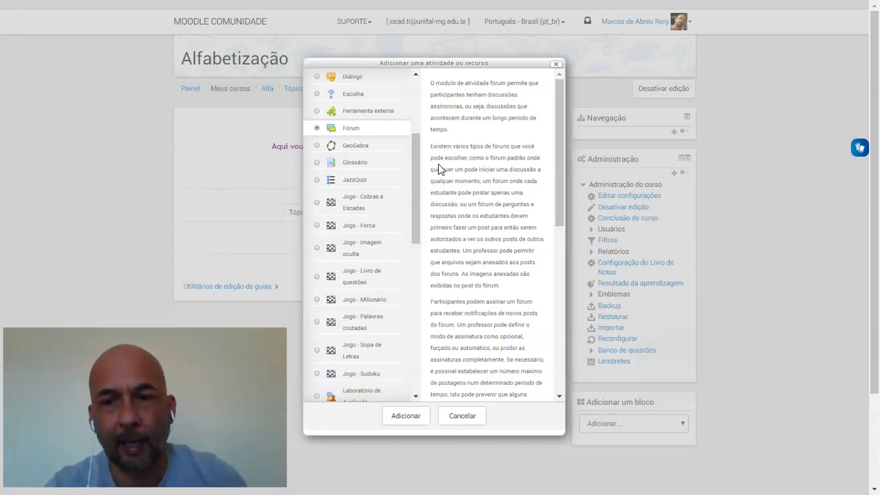
left_click(405, 420)
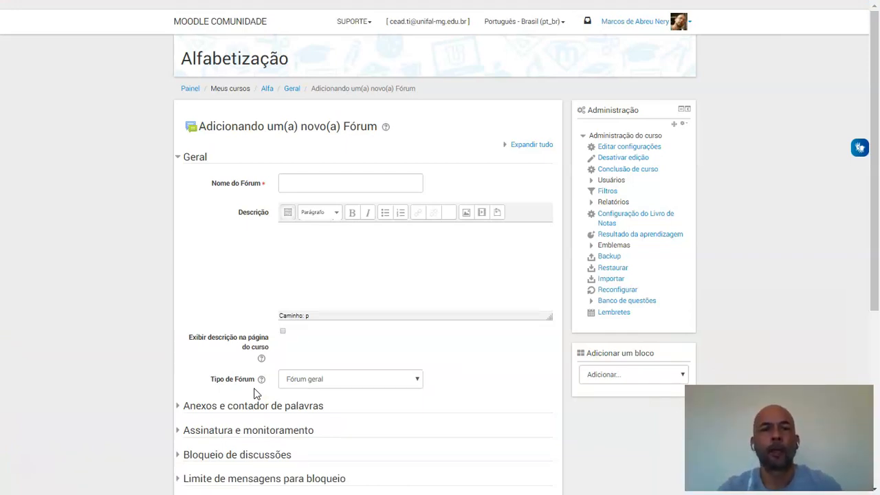
Name the new forum "Avisos e notícias"
left_click(301, 185)
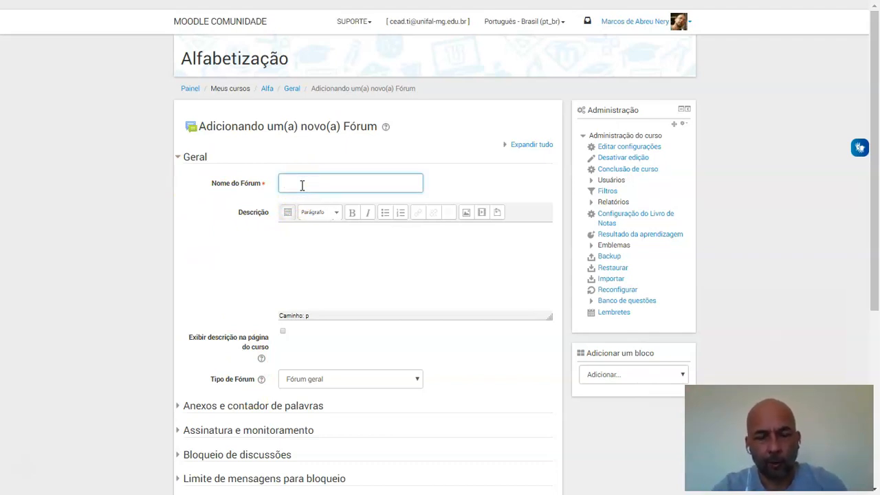
type("Avisos e r")
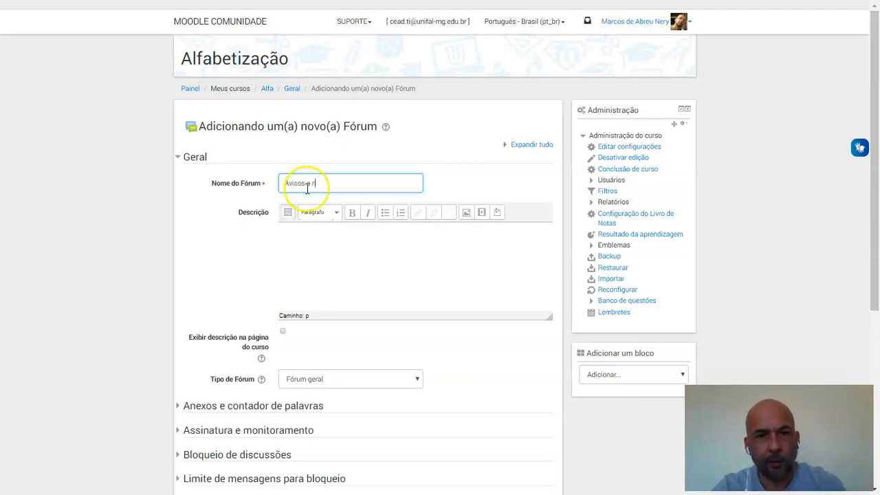
type("otícias")
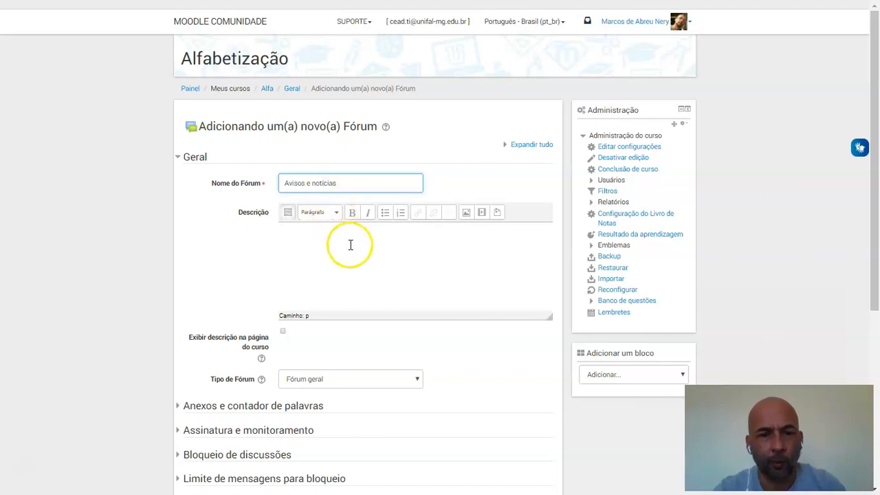
left_click(443, 357)
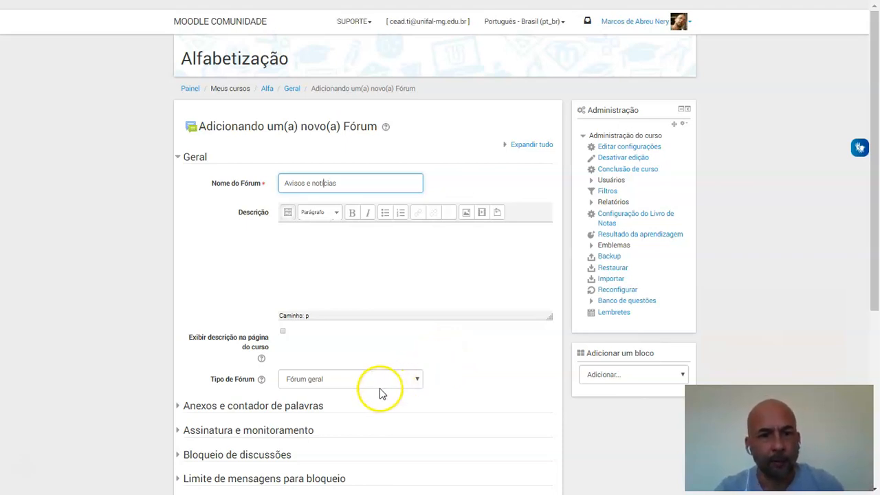
Review the forum type options, keep Fórum geral, and save the forum, returning to the course
left_click_drag(210, 379, 222, 379)
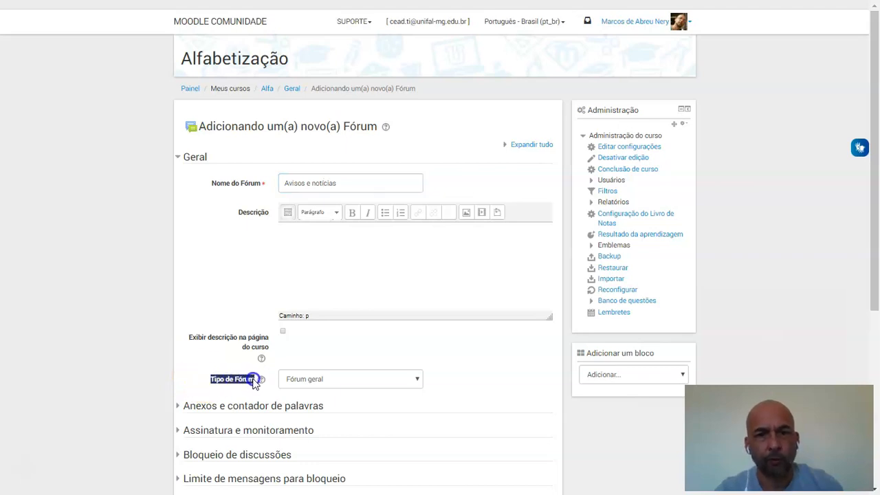
left_click(418, 380)
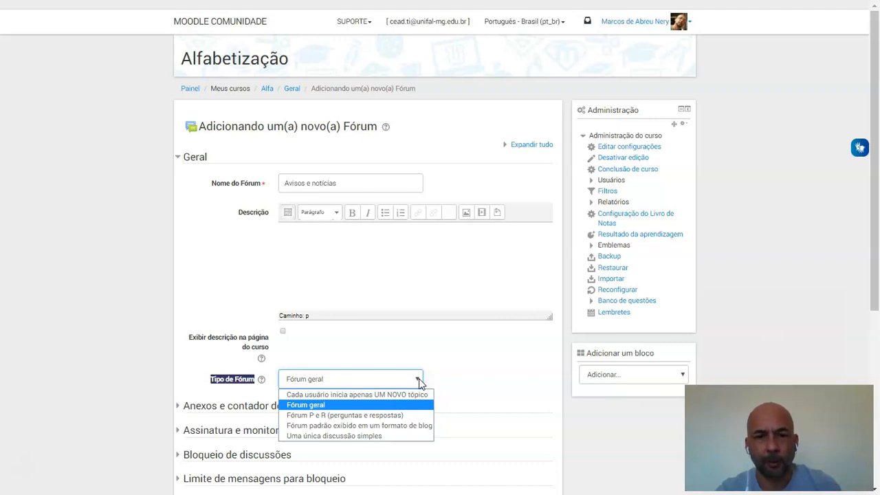
left_click(461, 388)
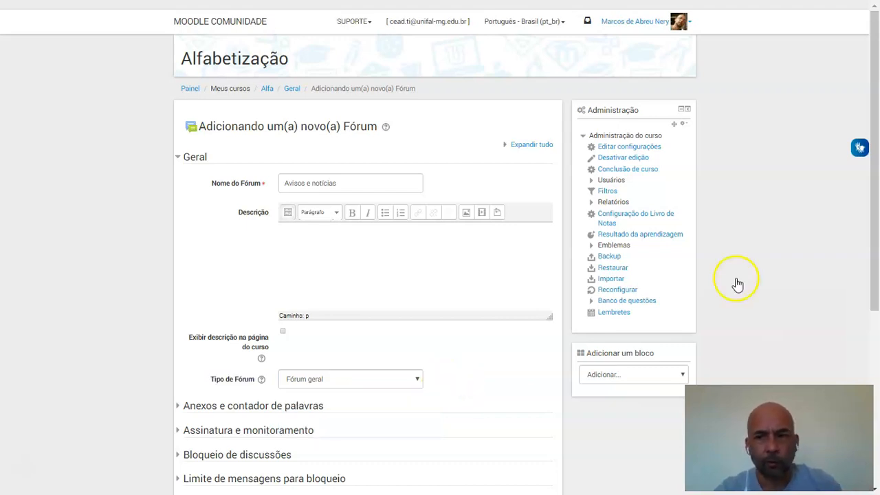
left_click_drag(876, 242, 871, 342)
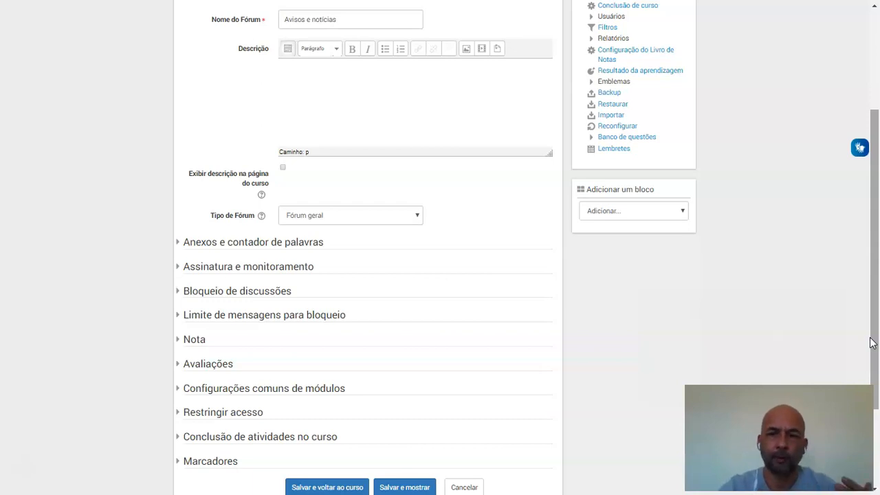
left_click_drag(871, 342, 870, 357)
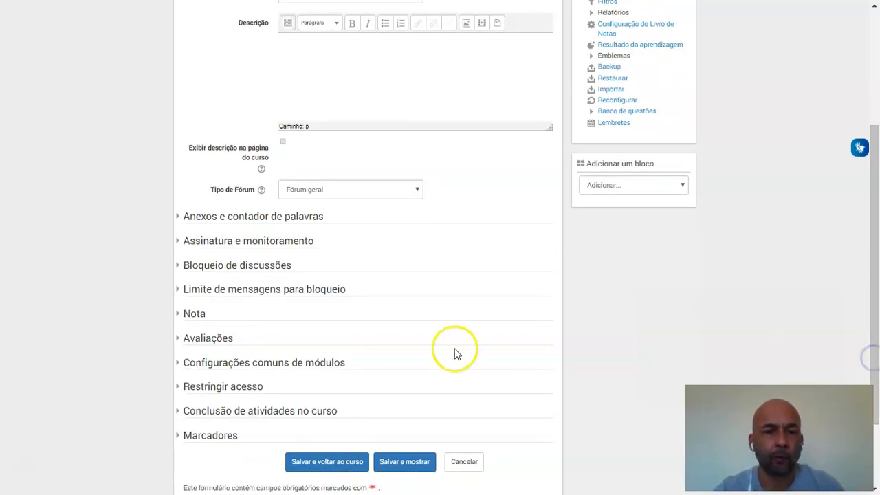
left_click(327, 461)
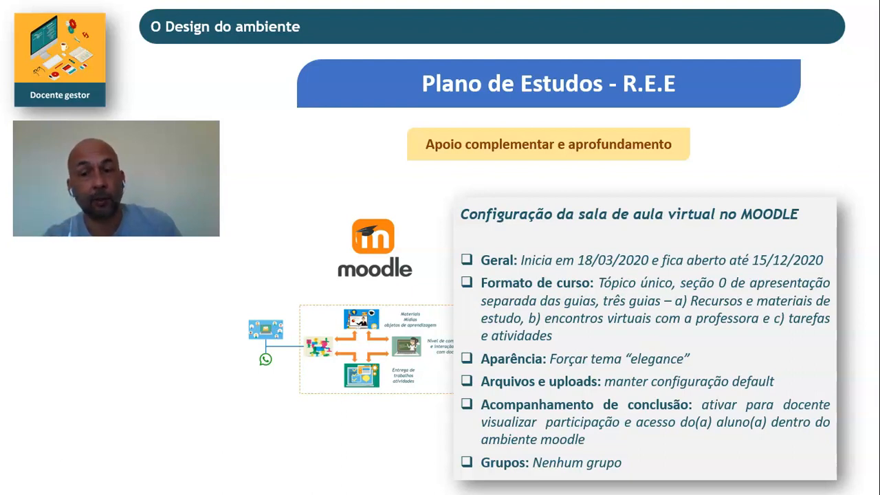
Delete Tópico 4 from the Alfabetização course
left_click(133, 421)
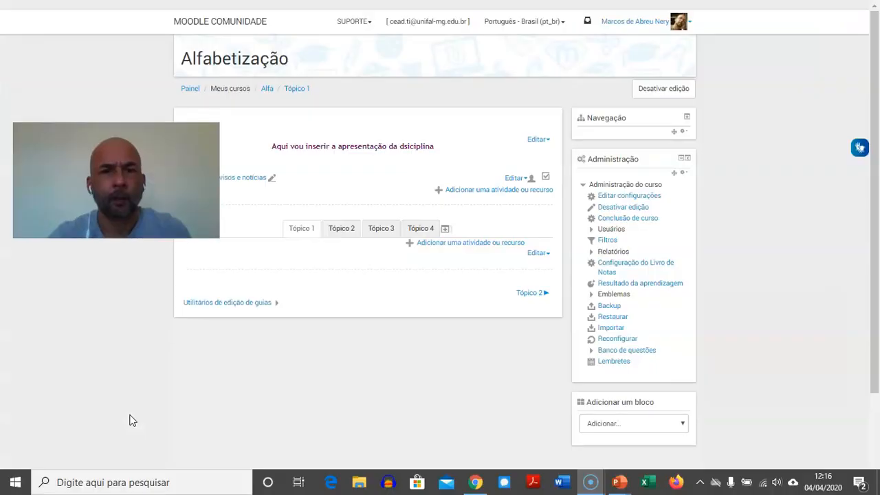
left_click(427, 229)
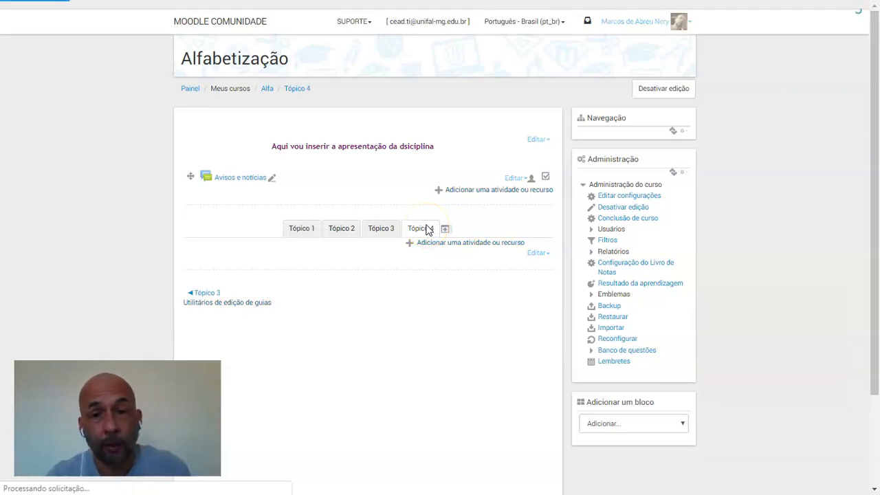
left_click(548, 256)
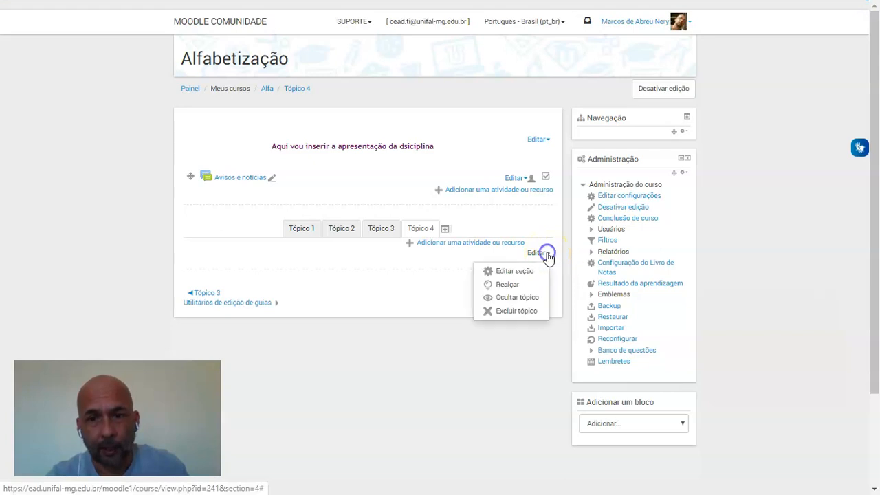
left_click(515, 312)
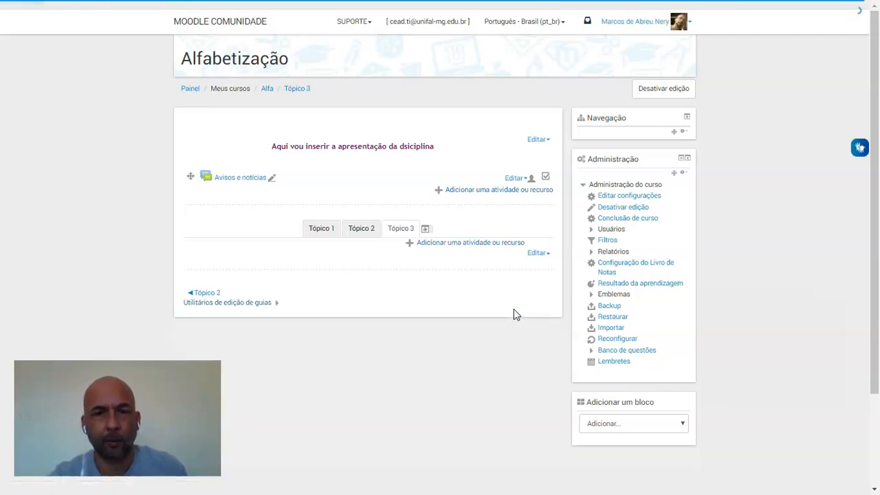
Edit the Tópico 1 section and give it the custom name "Recursos e materiais"
left_click(325, 234)
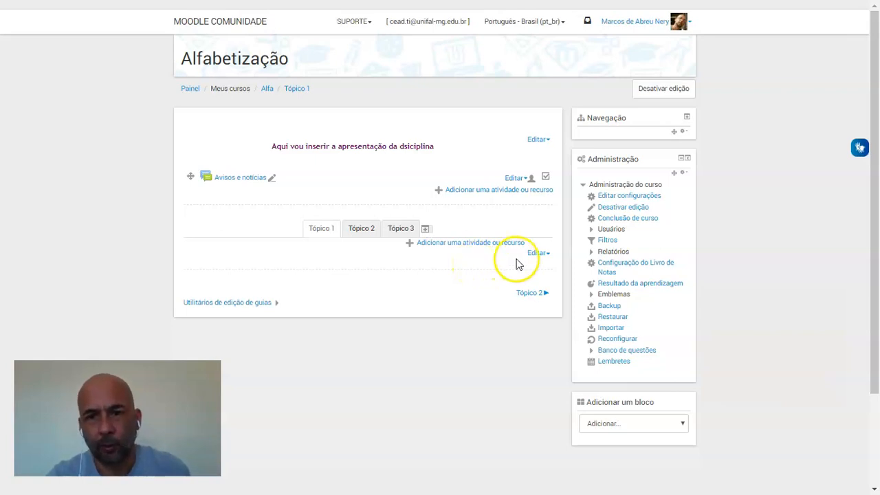
left_click(545, 256)
left_click(514, 271)
left_click(316, 175)
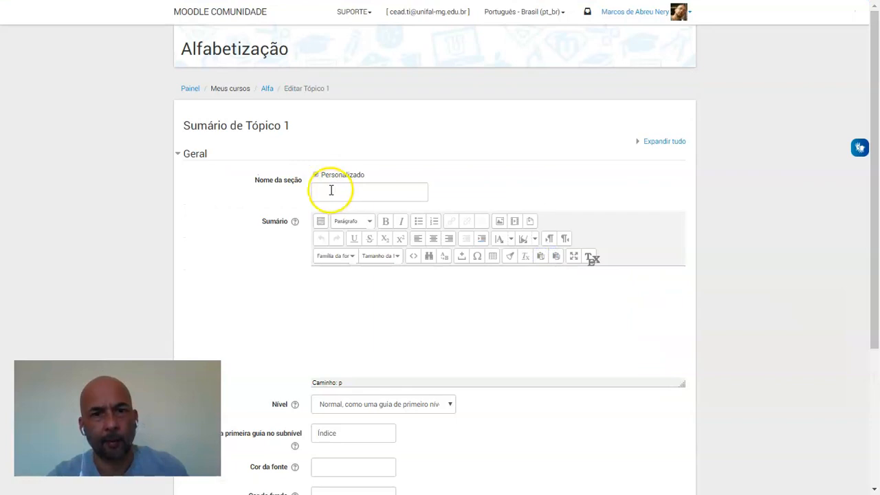
left_click(316, 175)
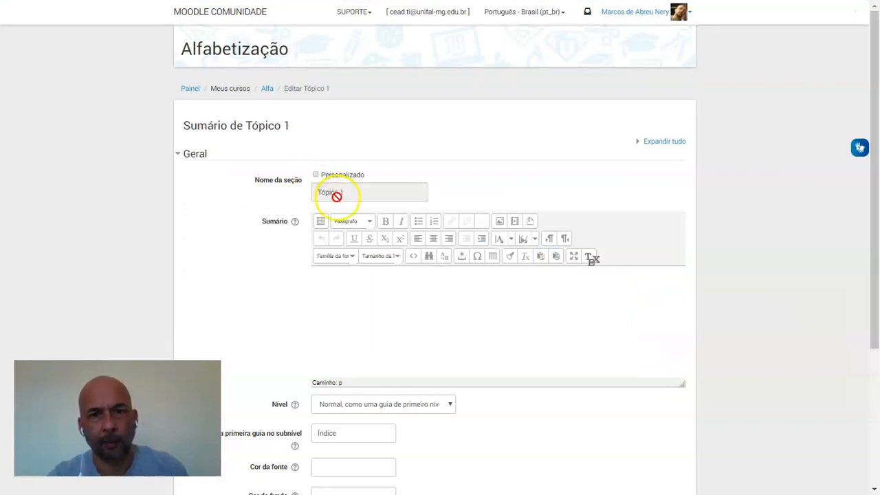
left_click(315, 174)
left_click(326, 198)
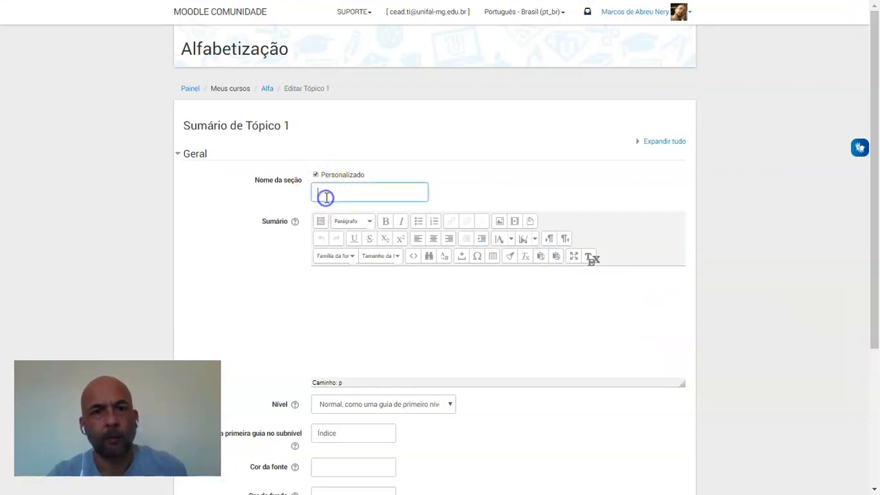
type("P")
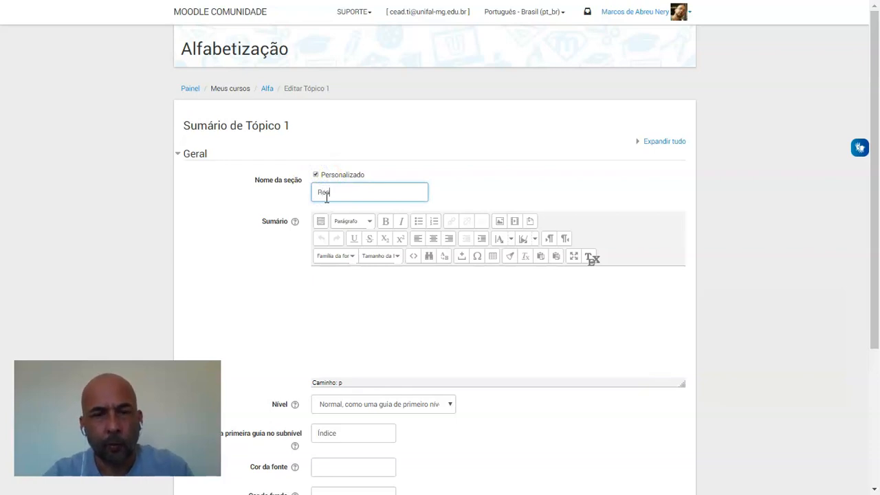
key("BackSpace")
key("BackSpace")
key("BackSpace")
key("BackSpace")
type("ursos e materiais")
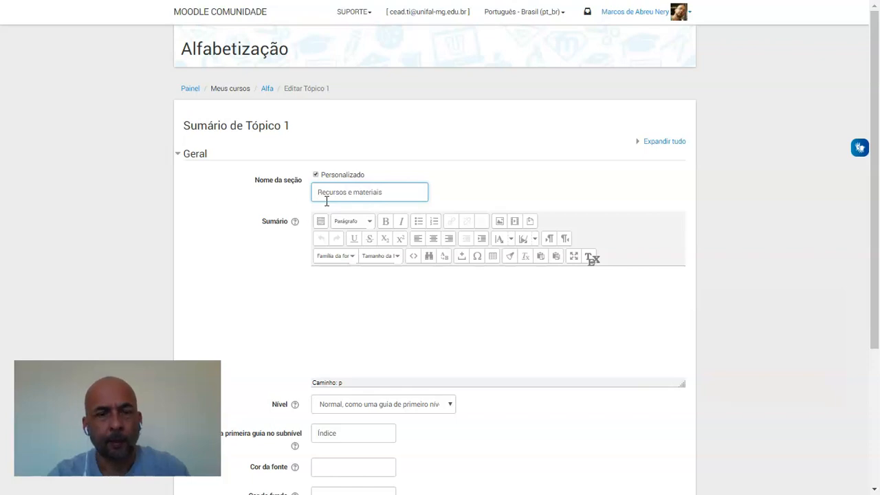
Enter "Descrever função desta guia/aba" in the section's Sumário
left_click(331, 277)
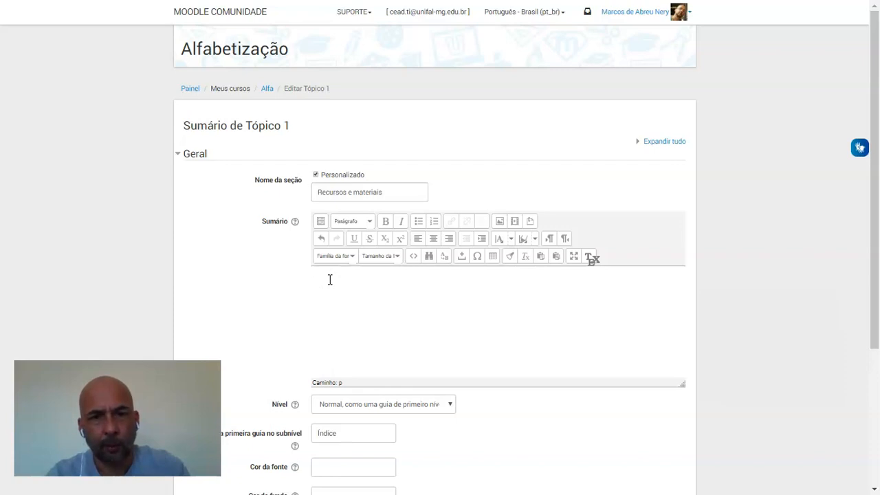
left_click(349, 275)
type("descrever")
key("BackSpace")
key("BackSpace")
key("BackSpace")
key("BackSpace")
key("BackSpace")
key("BackSpace")
key("BackSpace")
key("BackSpace")
key("BackSpace")
type("Descrever")
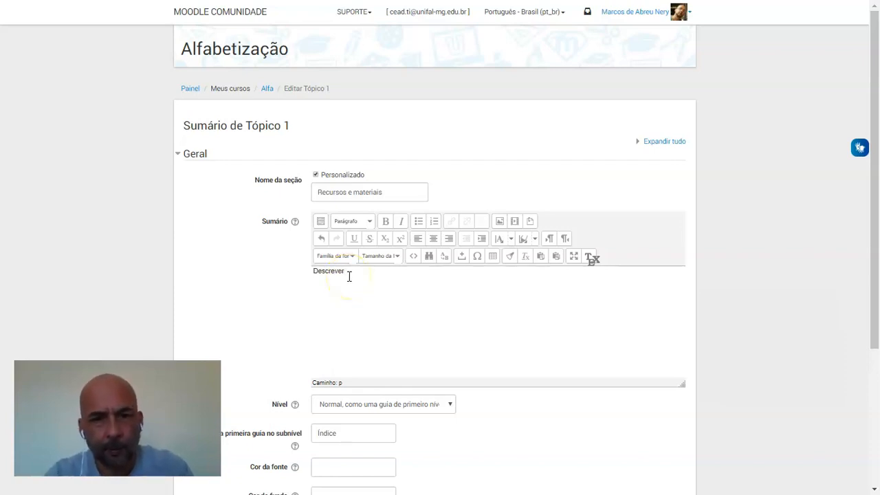
type(" função desta guia/aba")
Centre the "Descrever função desta guia/aba" text in the Sumário and insert blank space above it
left_click_drag(420, 274, 319, 275)
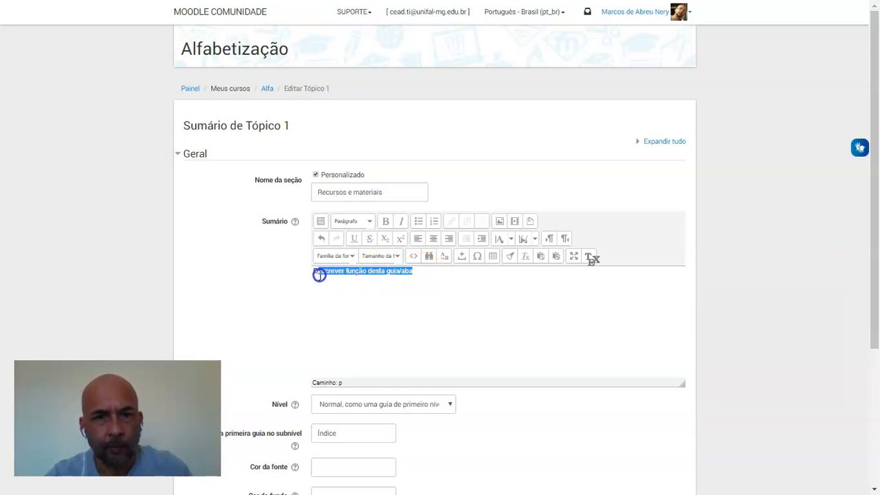
left_click(434, 239)
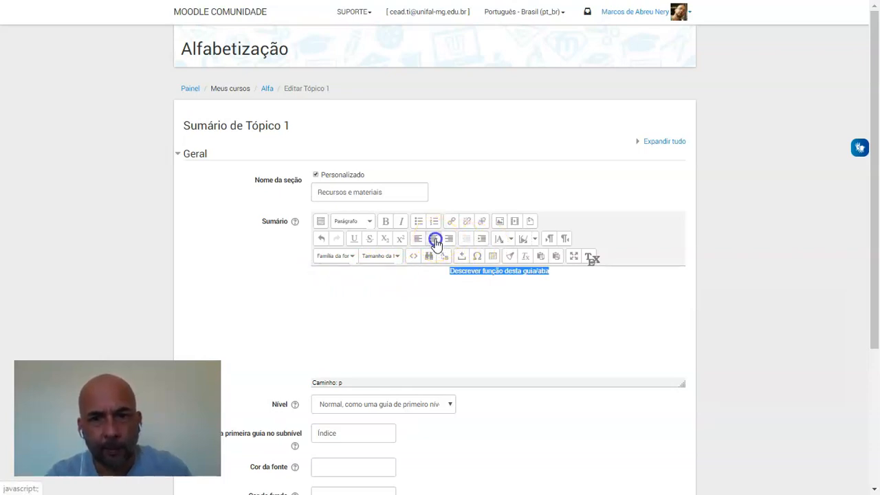
left_click(452, 272)
key("Return")
Format the Sumário text as bold Trebuchet, size 4 (14pt), in dark purple, and save the section changes
left_click_drag(548, 300, 438, 311)
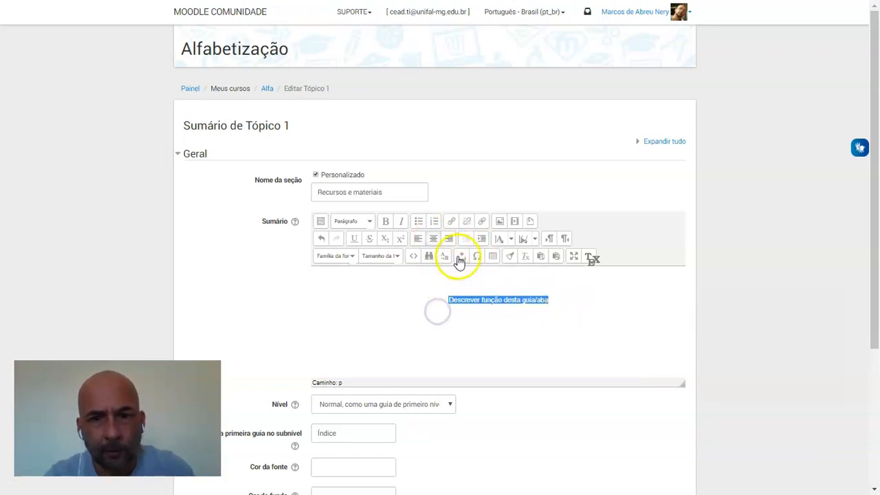
left_click(386, 221)
left_click(438, 299)
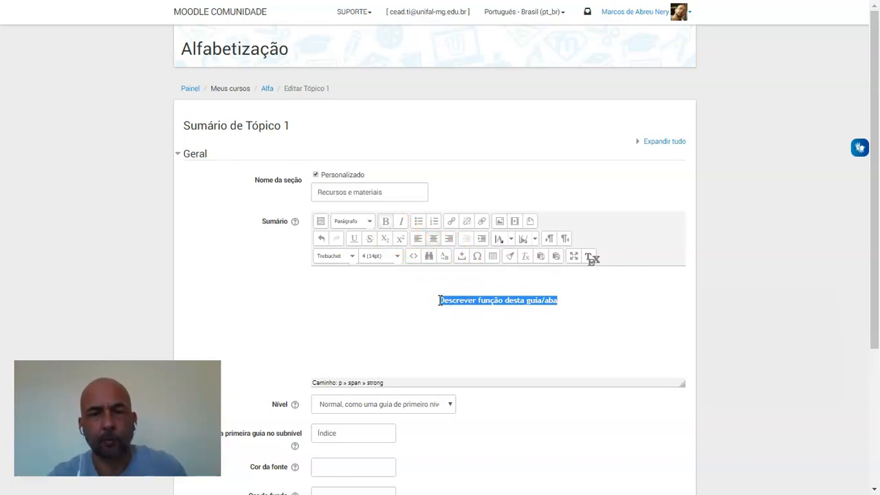
scroll(439, 300, "down", 5)
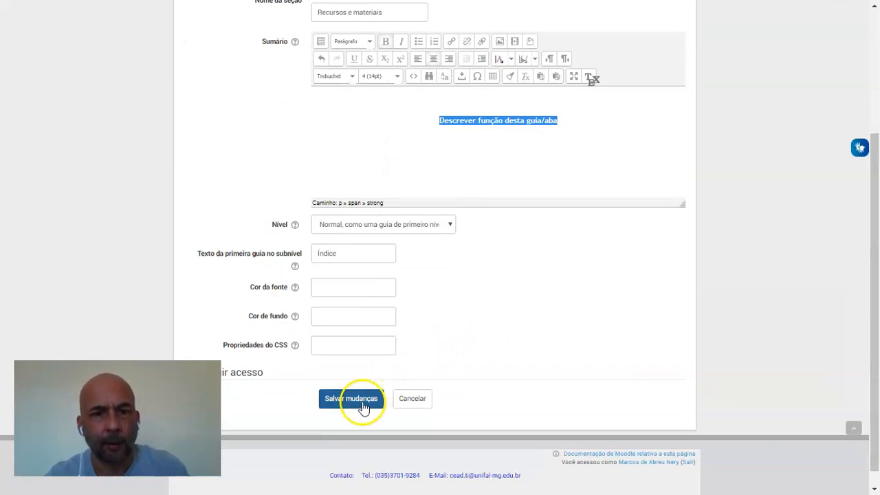
left_click(362, 406)
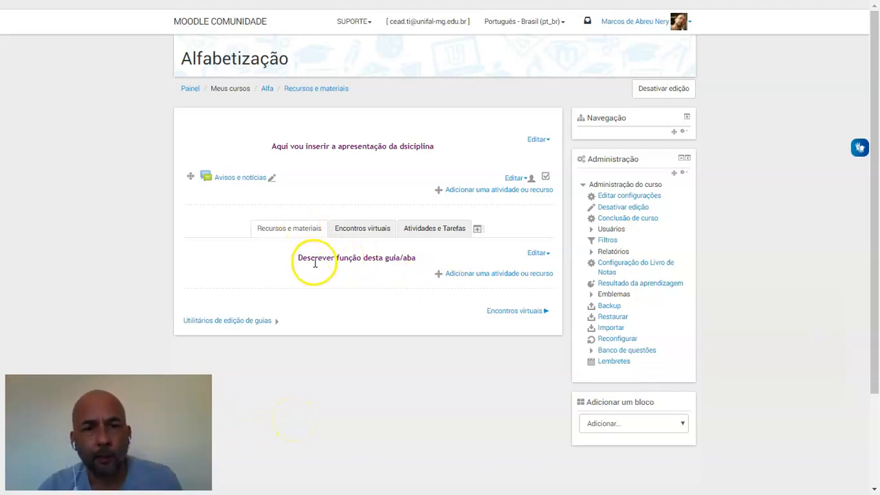
Add a new Pasta resource to the Recursos e materiais section
left_click(477, 274)
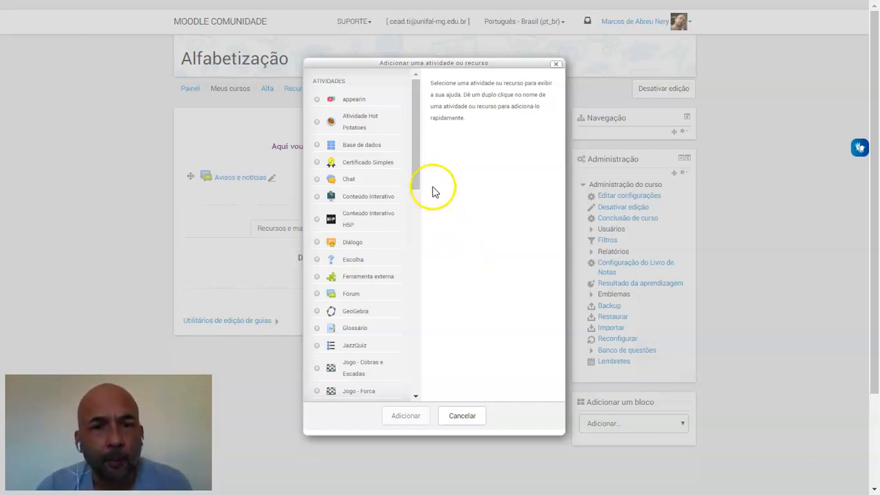
left_click_drag(418, 174, 417, 377)
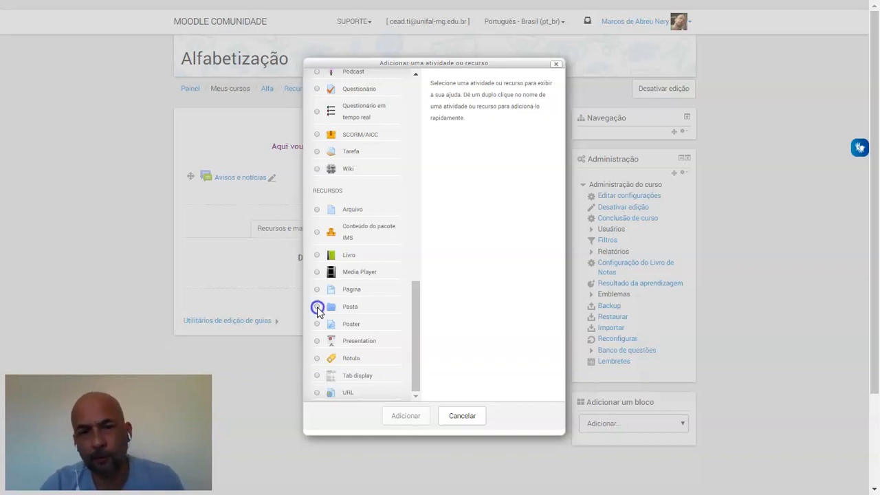
left_click(317, 308)
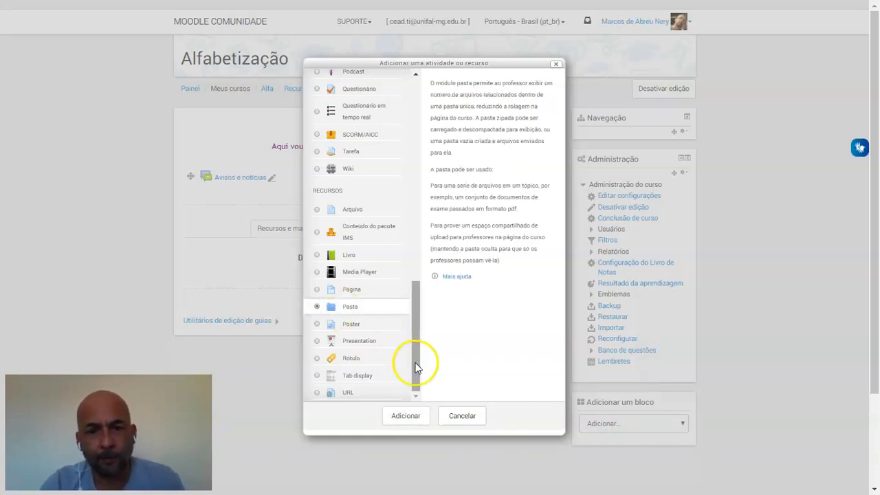
left_click(406, 420)
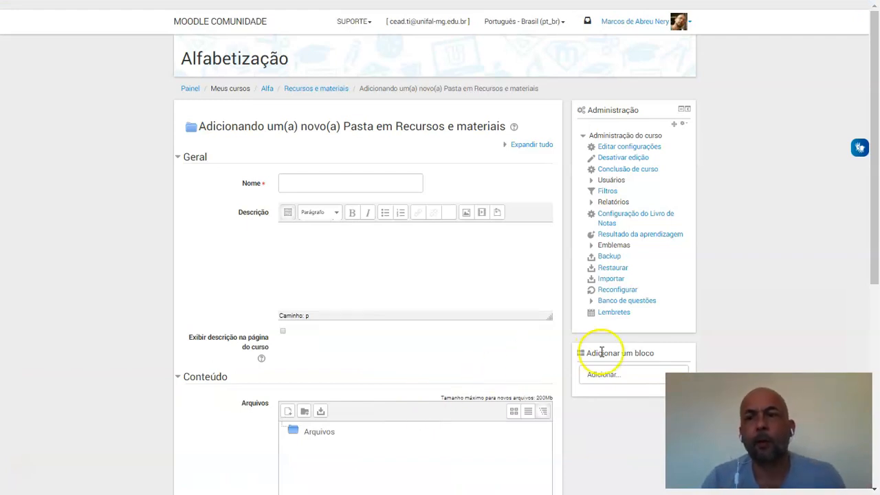
Name the new folder resource "Biblioteca" and leave its description empty
left_click_drag(876, 232, 876, 252)
left_click(367, 125)
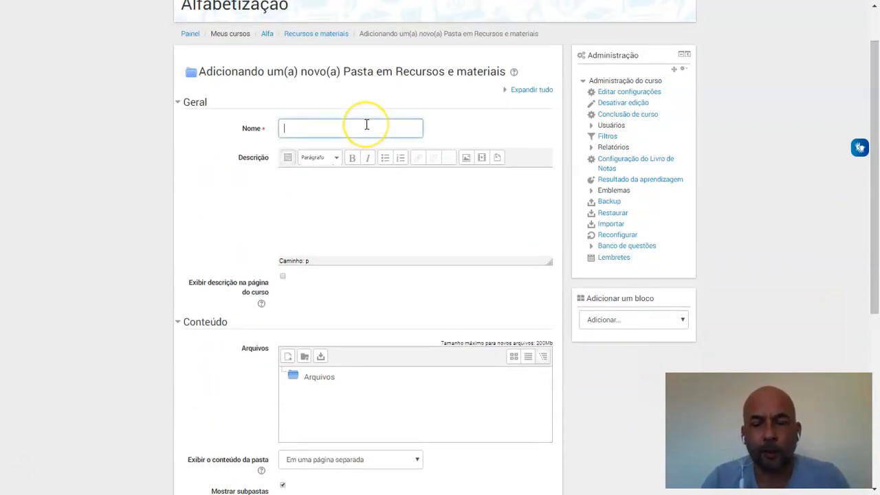
type("Biblioteca")
left_click(341, 204)
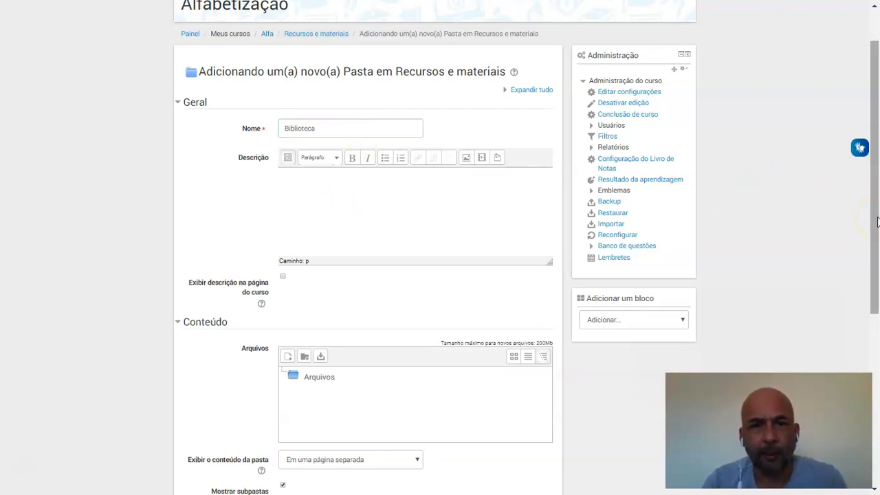
Create a subfolder named "Textos básicos" in the Biblioteca folder's files
left_click_drag(877, 222, 872, 252)
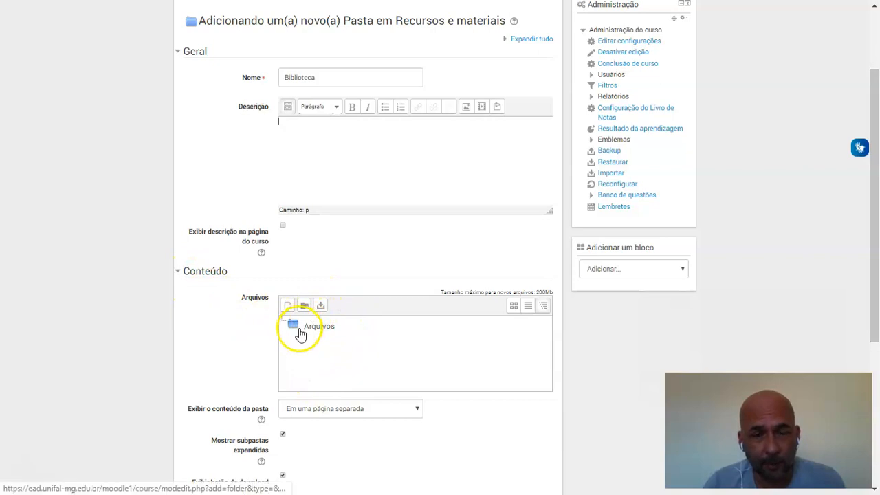
left_click(305, 308)
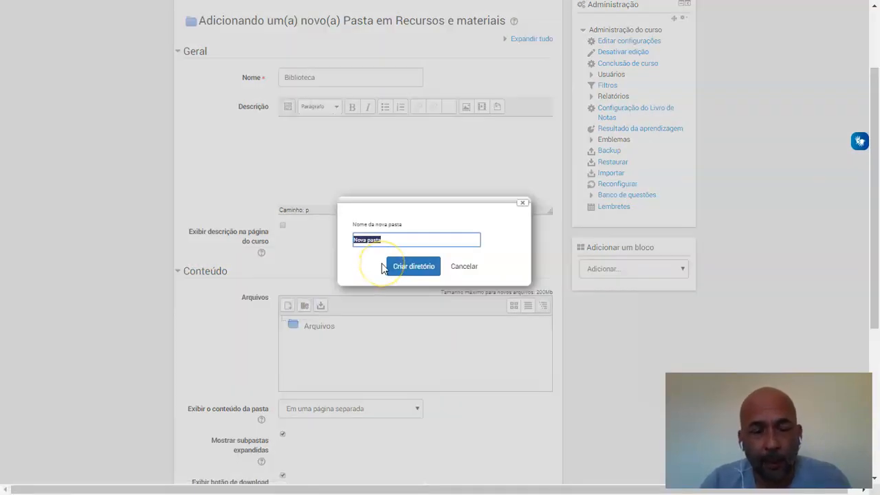
type("aextos básicos")
left_click(409, 272)
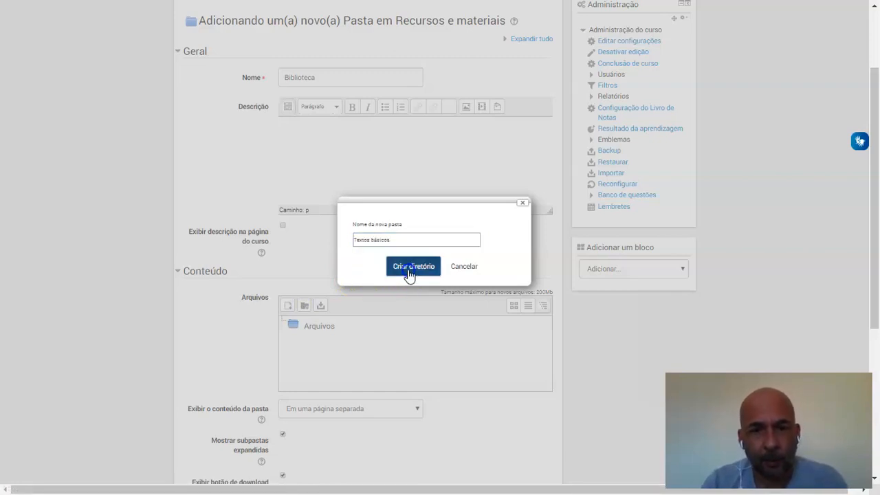
Create a second subfolder named "Textos complementares" beside Textos básicos
left_click(304, 307)
type("Tes")
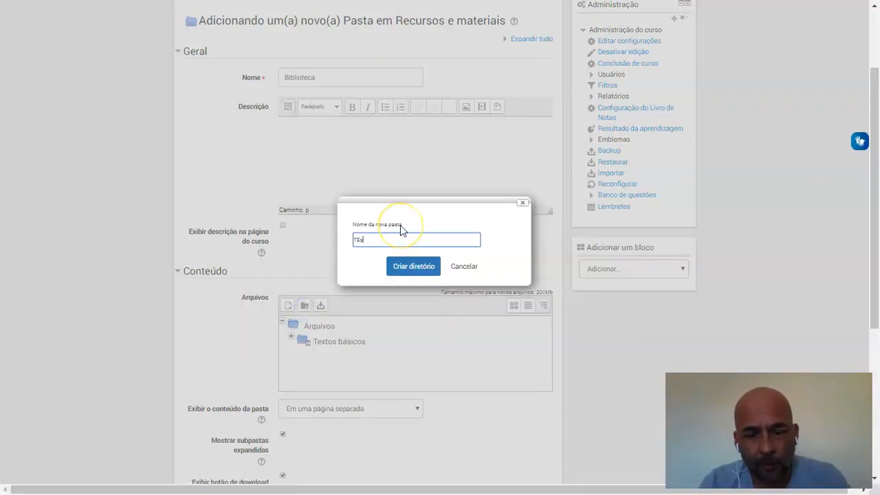
type("es")
key("BackSpace")
key("BackSpace")
key("BackSpace")
key("BackSpace")
type("e")
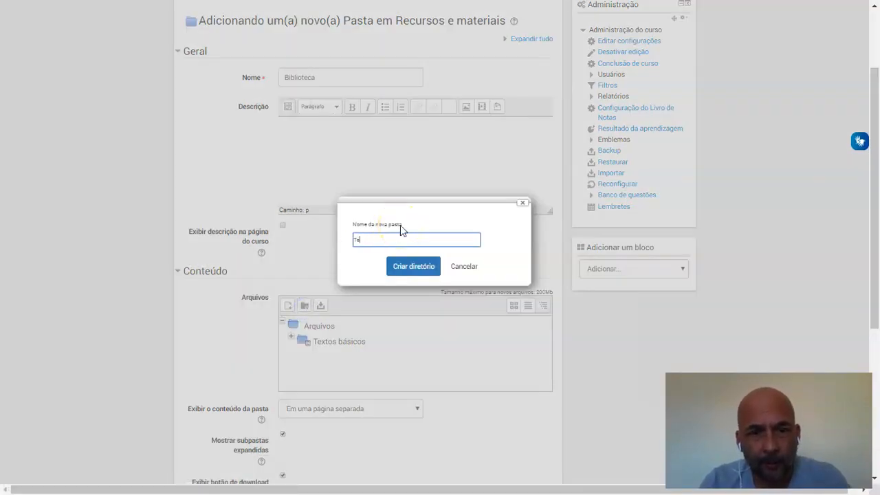
left_click(417, 268)
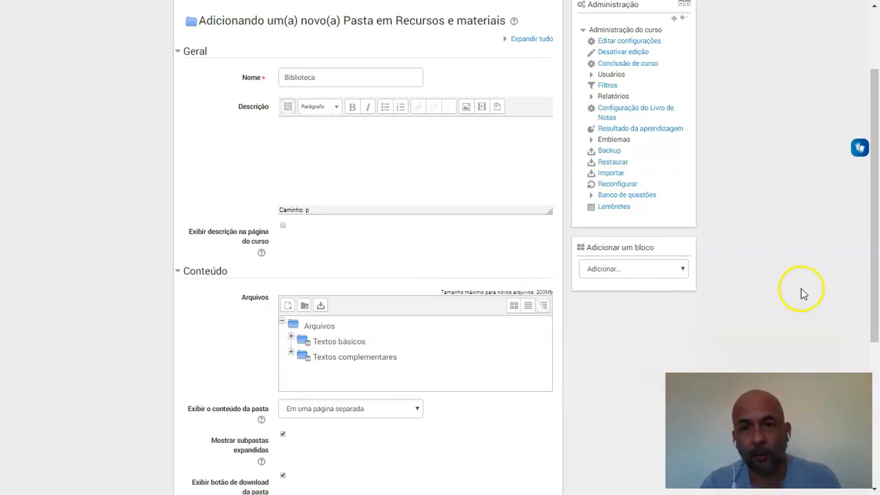
Set the folder content to display as "Embutida em uma página do curso" and turn off Mostrar subpastas expandidas
left_click_drag(875, 285, 874, 354)
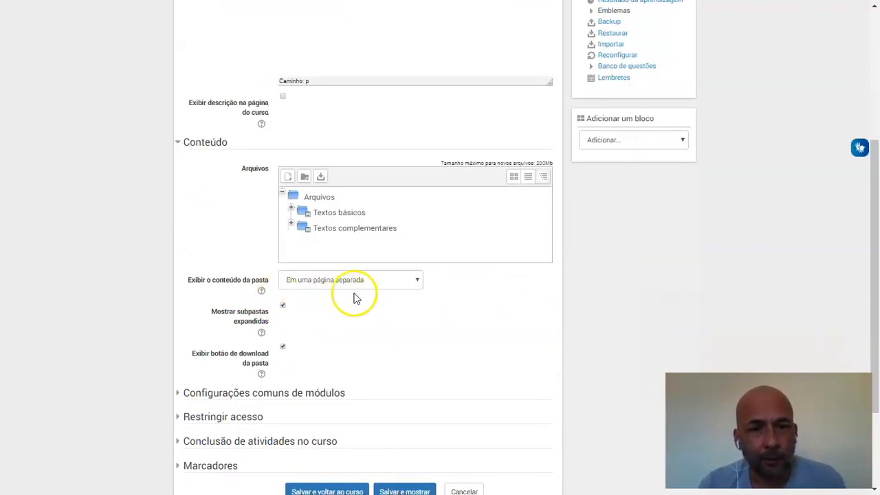
left_click(418, 280)
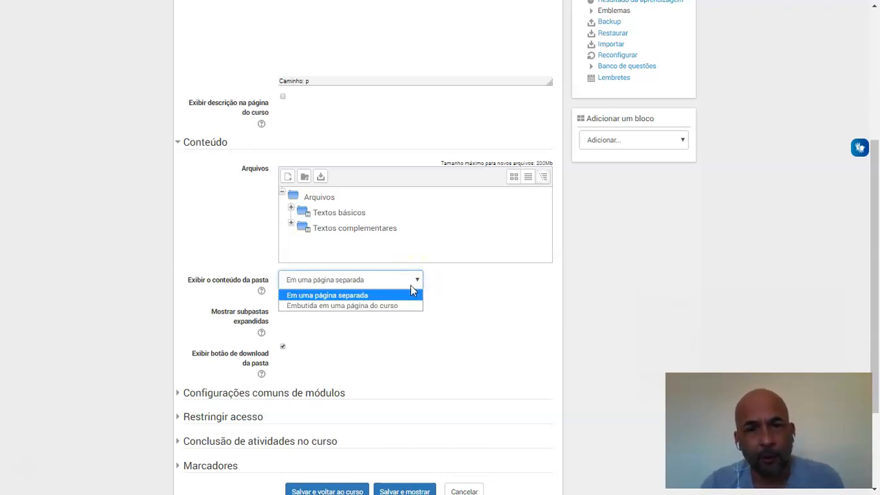
left_click(389, 305)
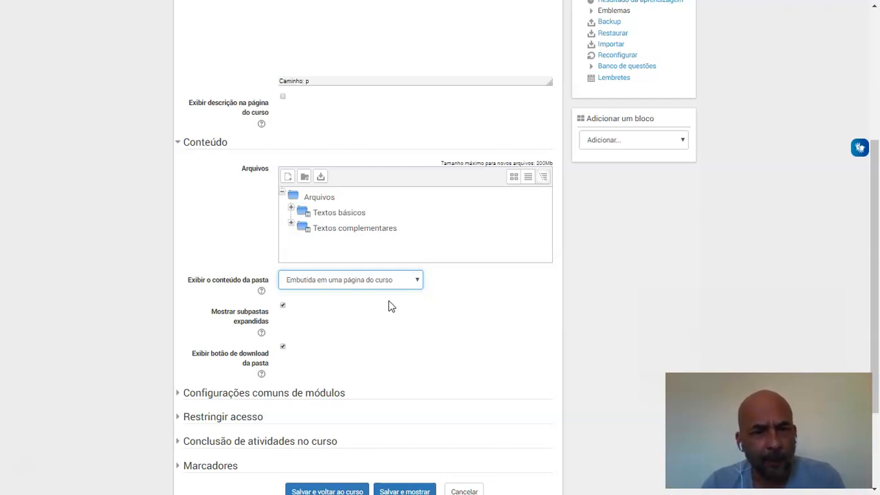
left_click(283, 306)
left_click(284, 307)
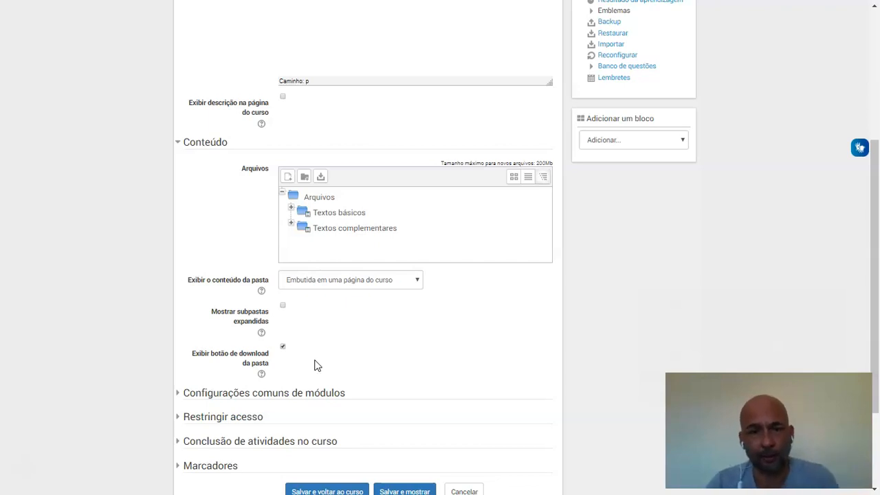
Save the Biblioteca folder and return to the course
left_click_drag(876, 332, 875, 359)
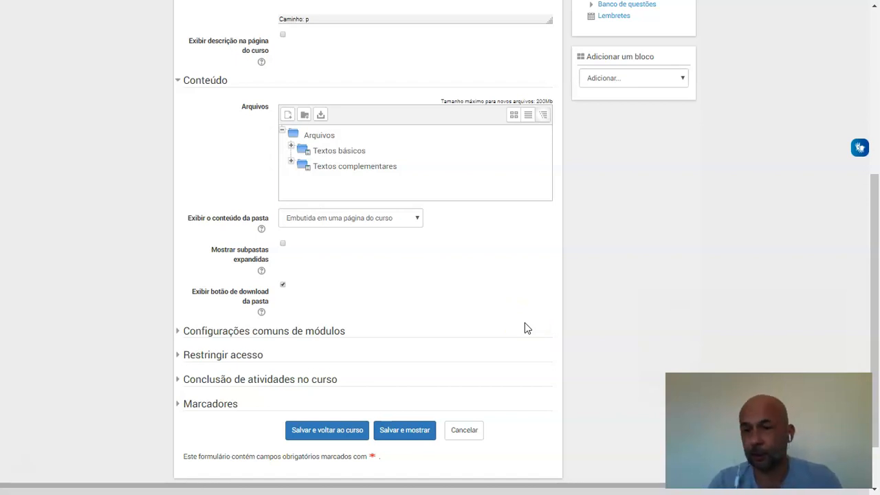
left_click(182, 387)
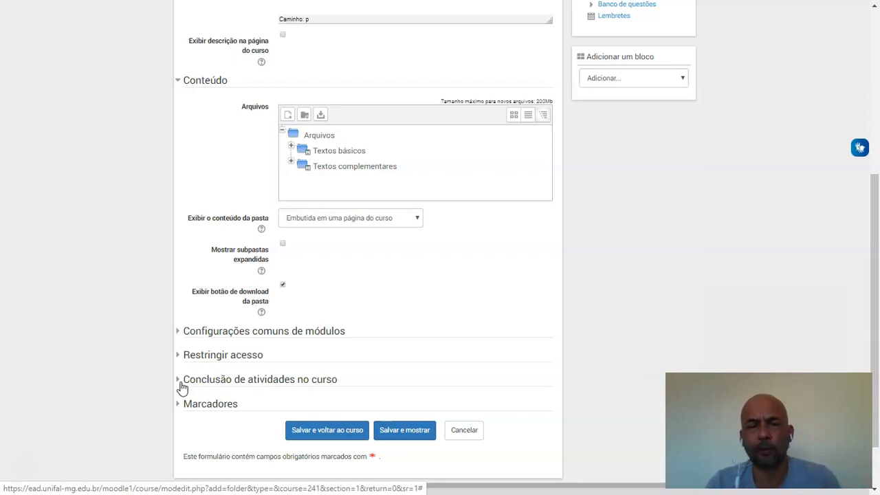
left_click(312, 431)
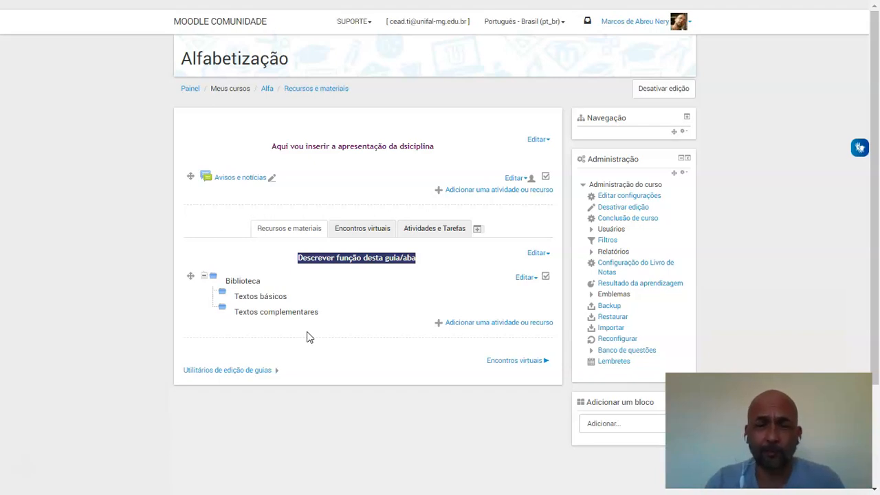
Add a new URL resource to the Recursos e materiais section
left_click(465, 323)
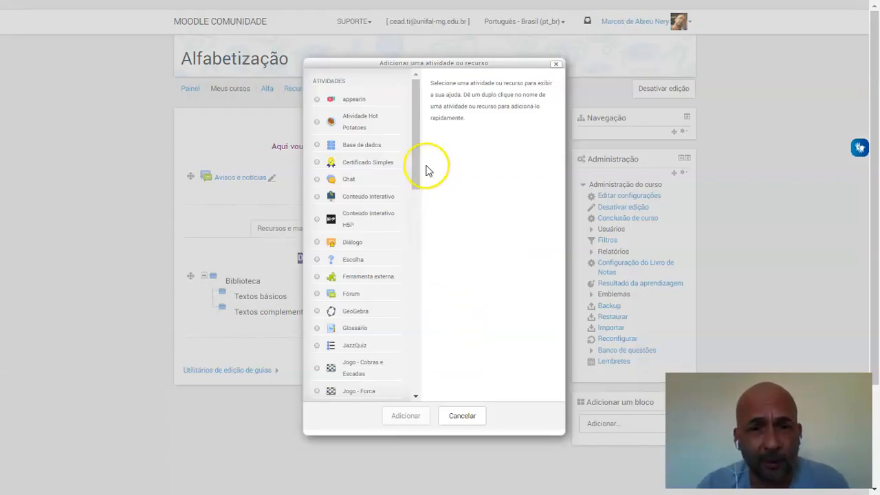
left_click_drag(416, 167, 403, 372)
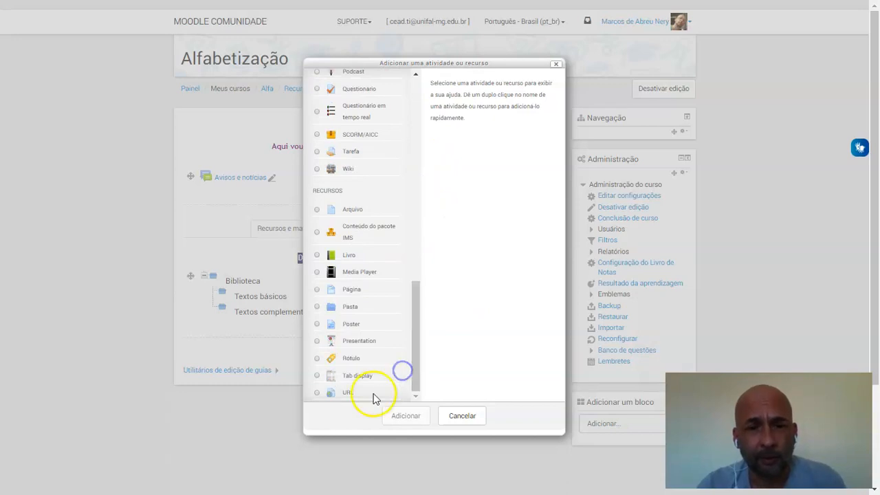
left_click(317, 392)
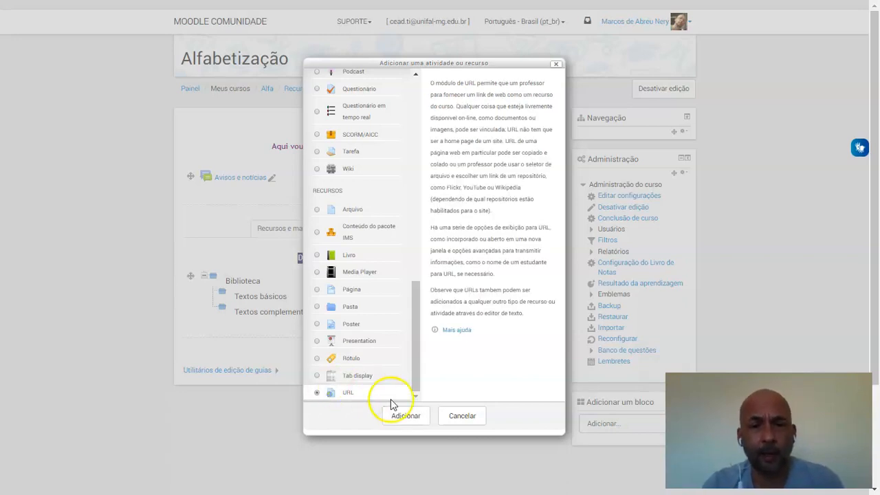
left_click(410, 416)
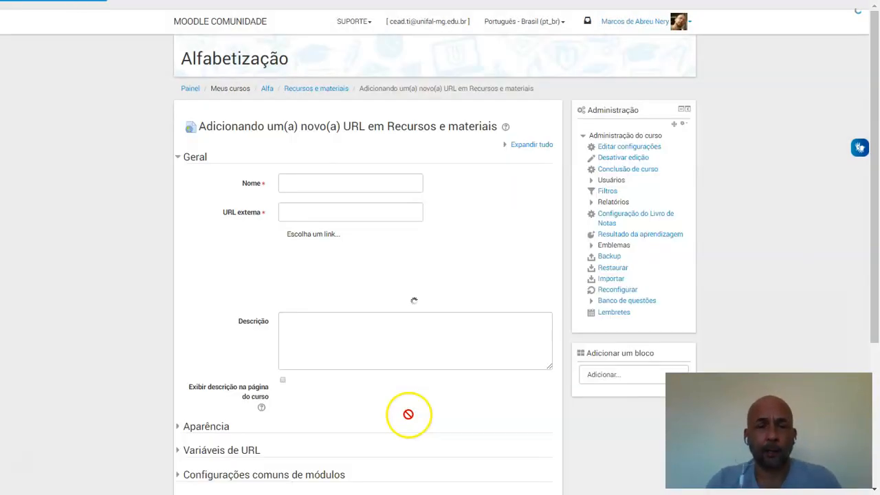
Name the URL resource "Video-aula - História da Escrita" and paste the copied YouTube video link as its URL externa
left_click(347, 186)
type("Vid")
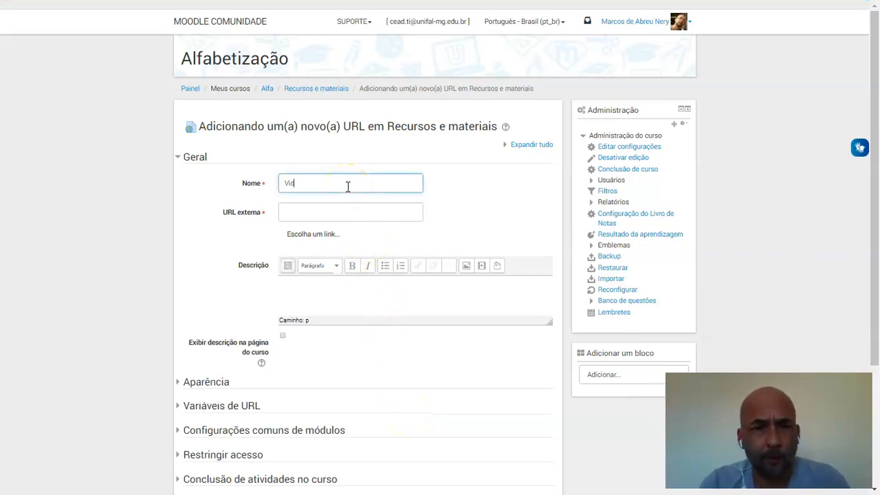
type("eo-aula - História da Es")
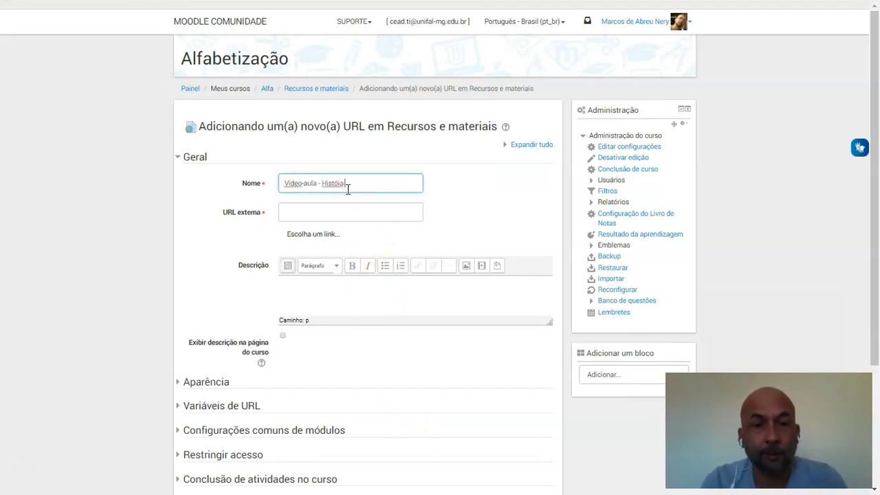
type("crita")
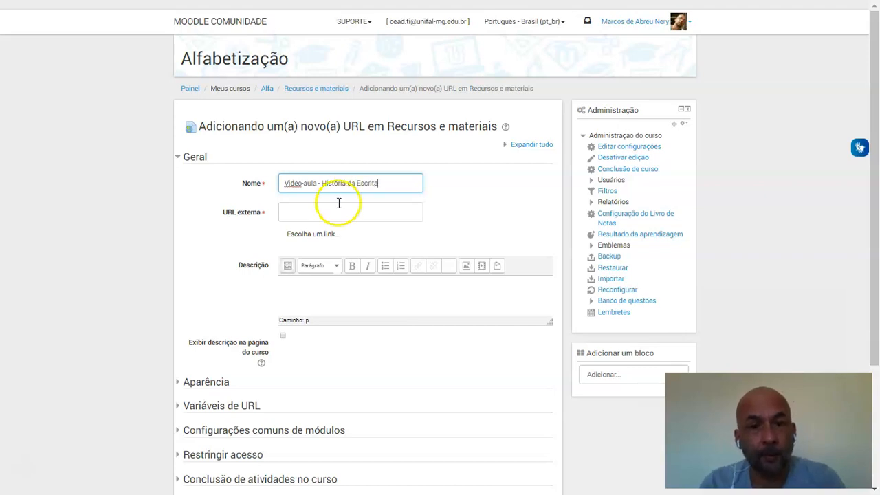
left_click(330, 211)
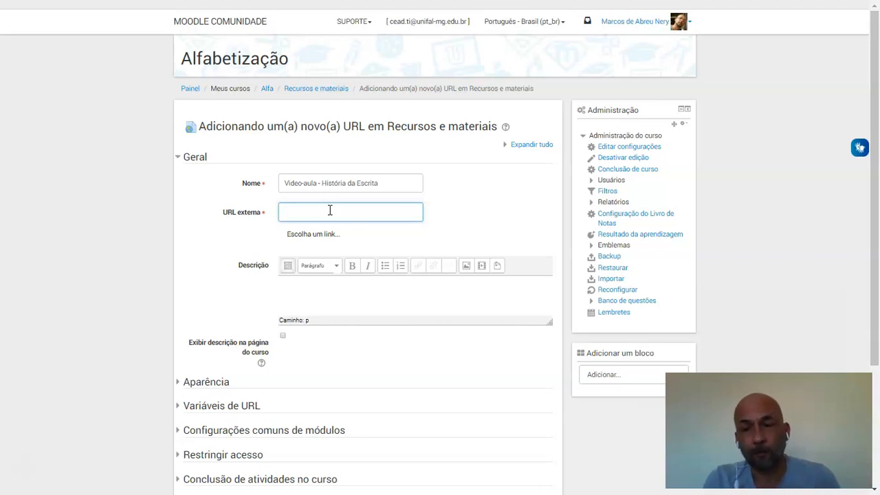
type("https://www.youtube.com/watch?v=Y4OI4wnU-Rg")
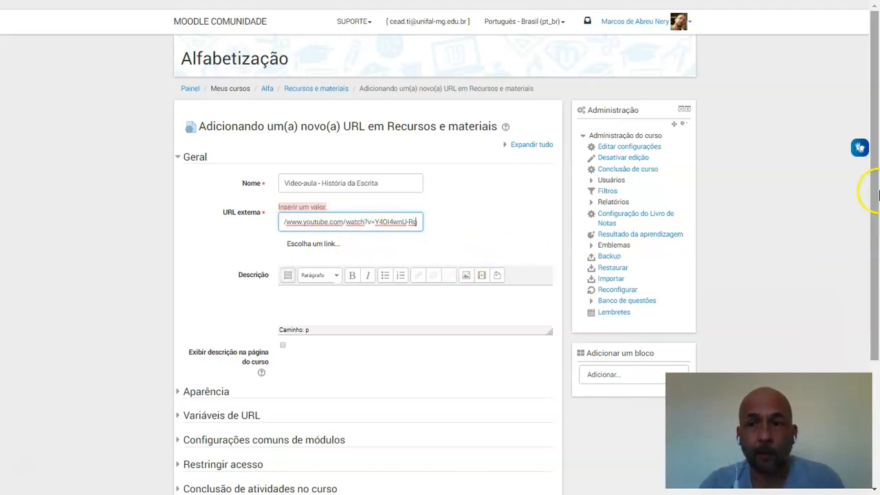
left_click_drag(878, 196, 870, 289)
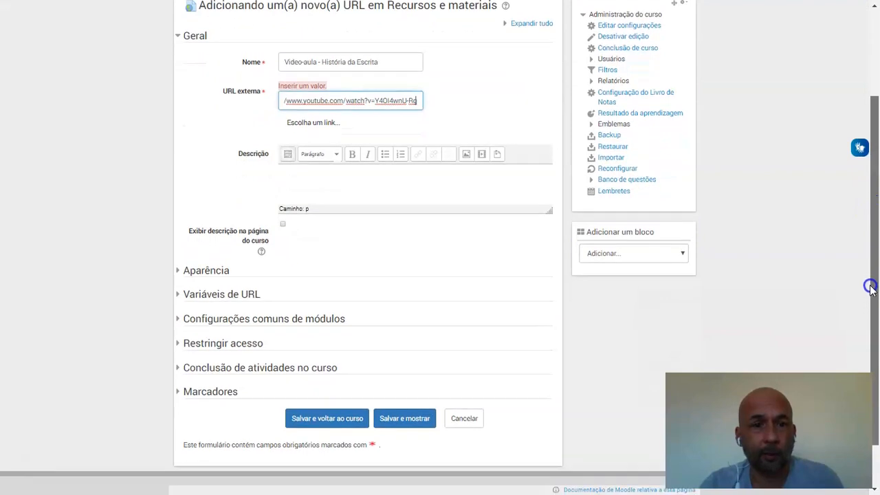
Set the video URL resource to display "Em uma janela pop-up", save it and return to the course
left_click(177, 268)
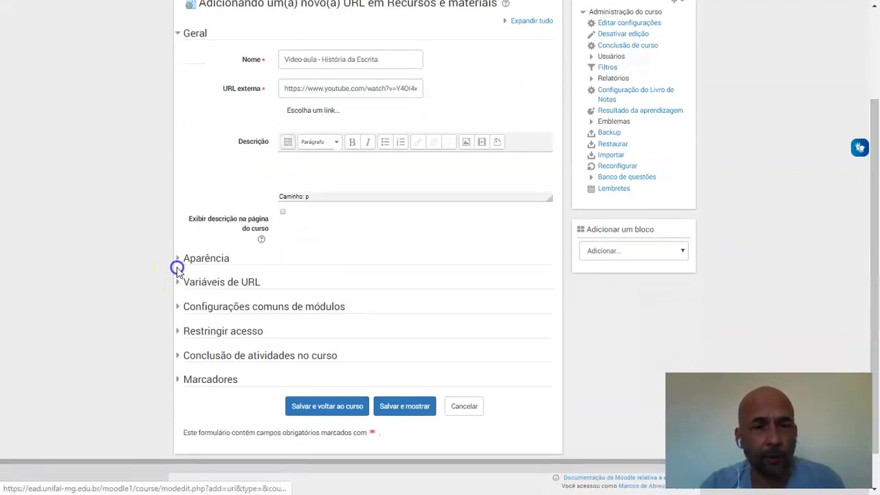
left_click(180, 259)
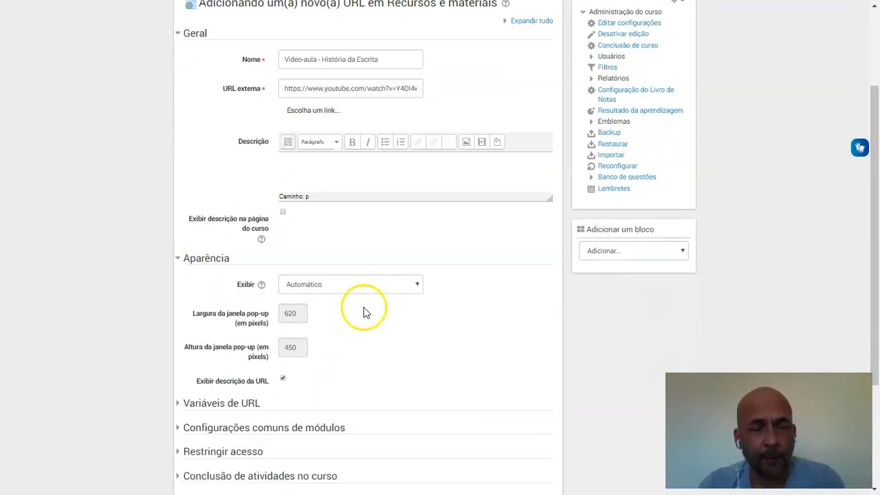
left_click(418, 285)
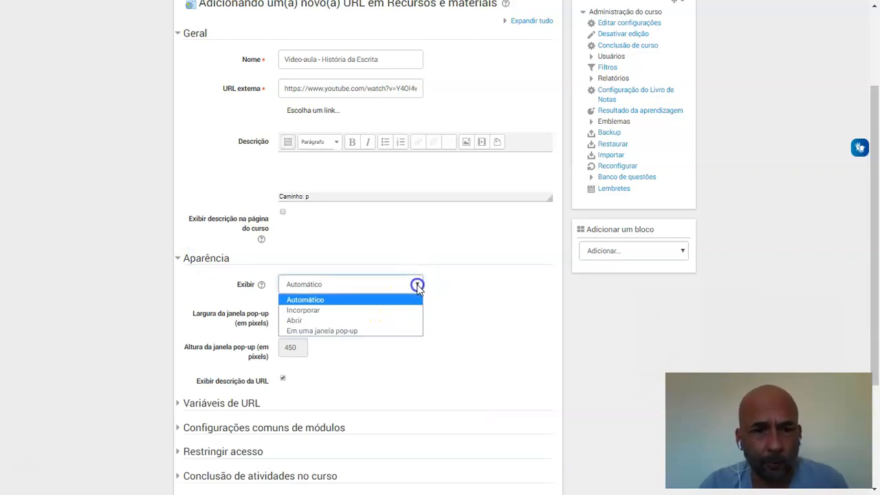
left_click(351, 332)
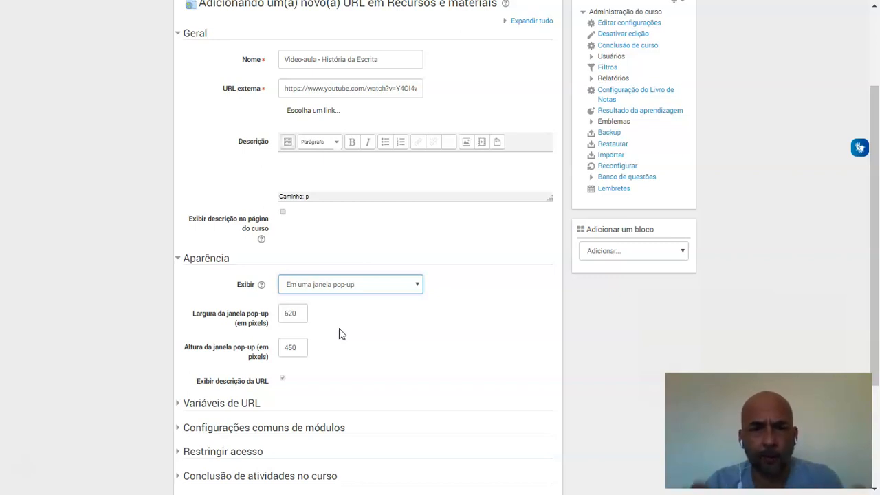
left_click(214, 259)
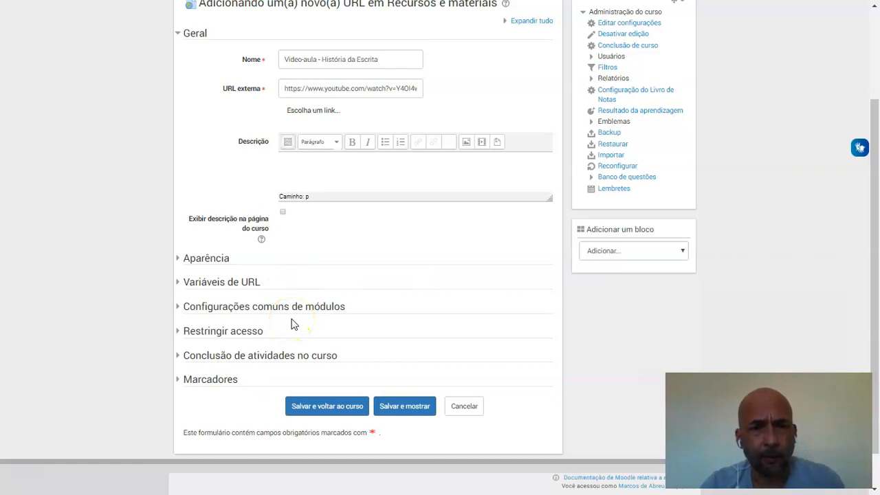
left_click(334, 406)
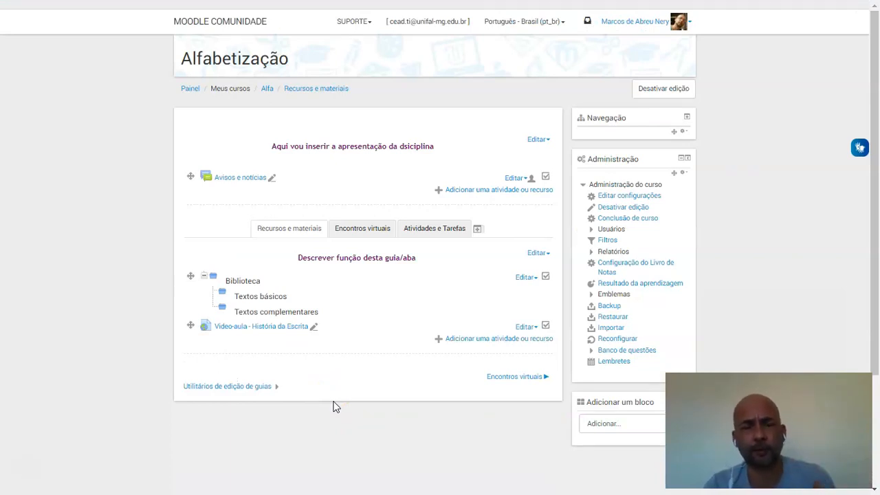
Test the "Video-aula - História da Escrita" link, pausing the video and closing its pop-up window
left_click(268, 334)
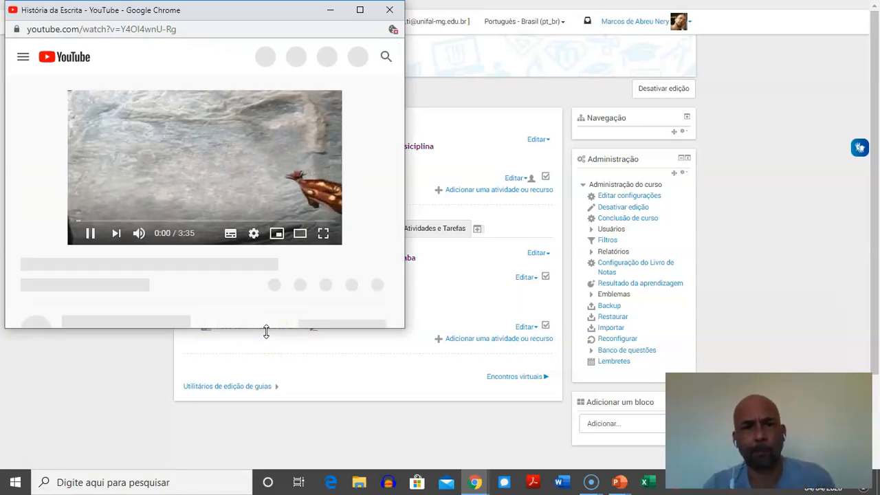
left_click(84, 233)
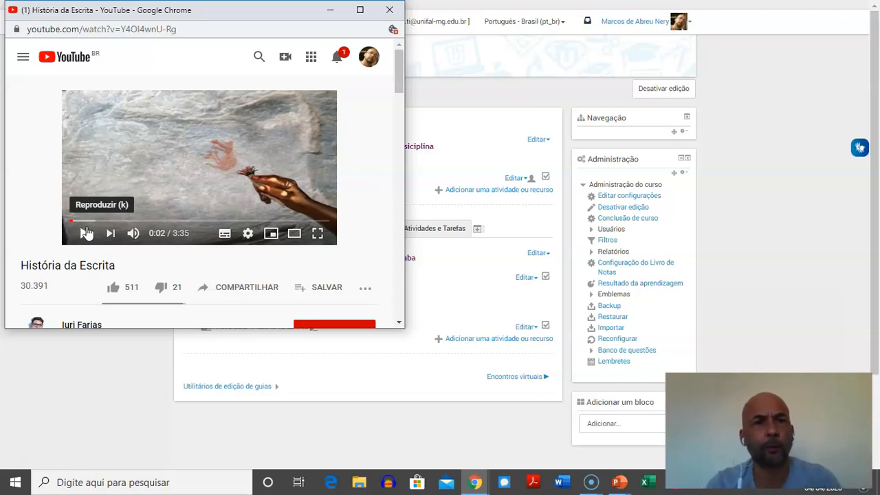
left_click(389, 10)
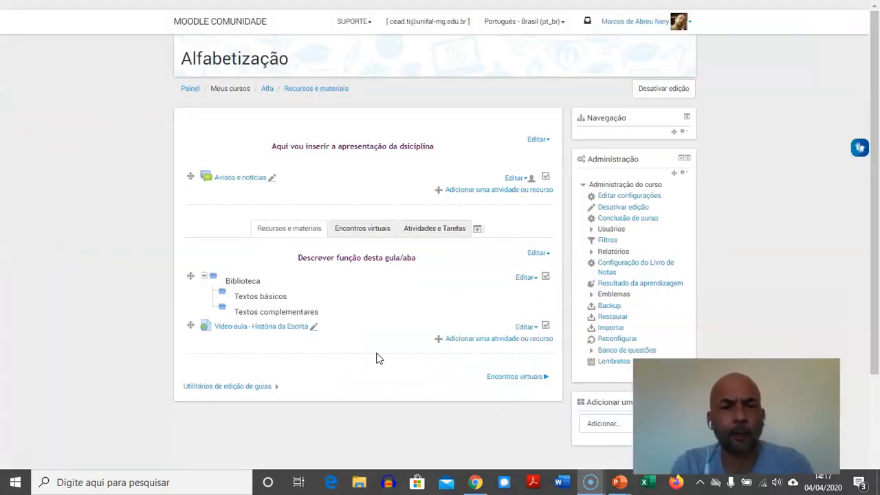
Add a new Fórum activity to the Encontros virtuais section
left_click(369, 238)
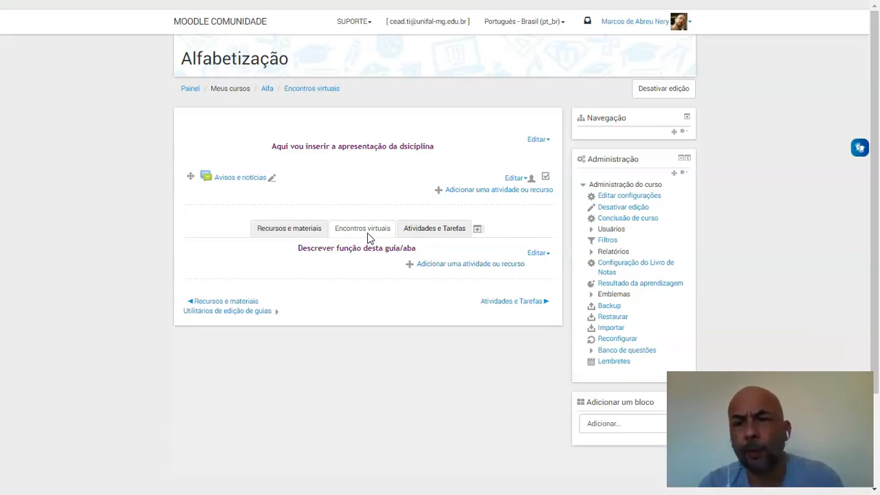
left_click(448, 270)
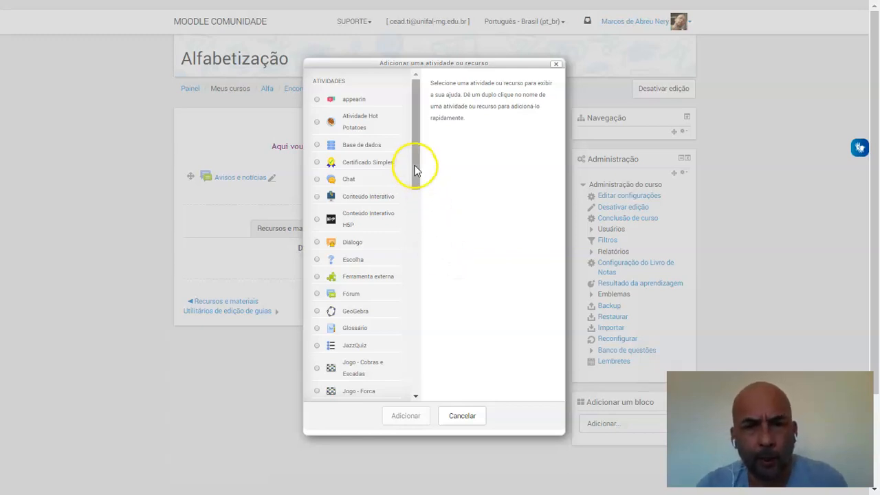
left_click_drag(419, 171, 415, 187)
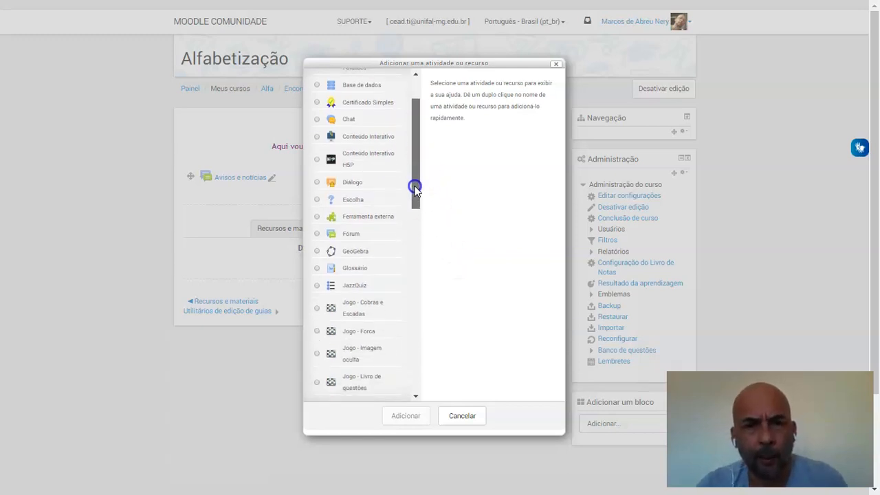
left_click(317, 233)
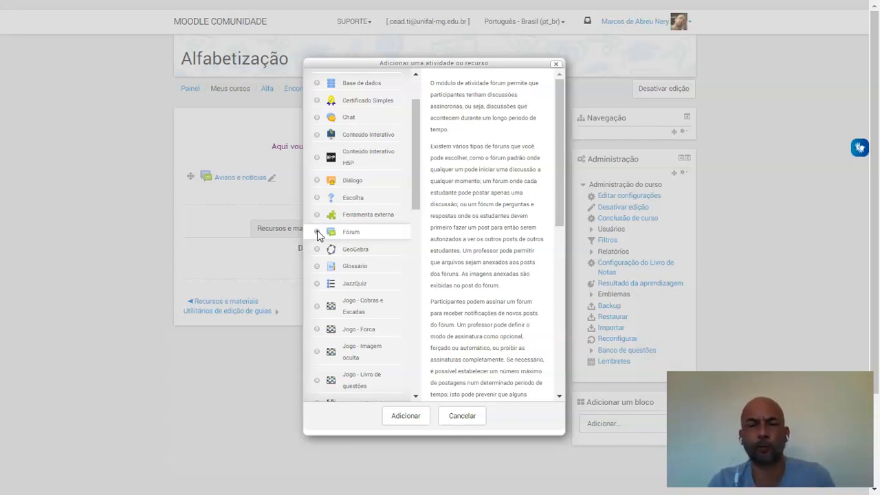
left_click(318, 233)
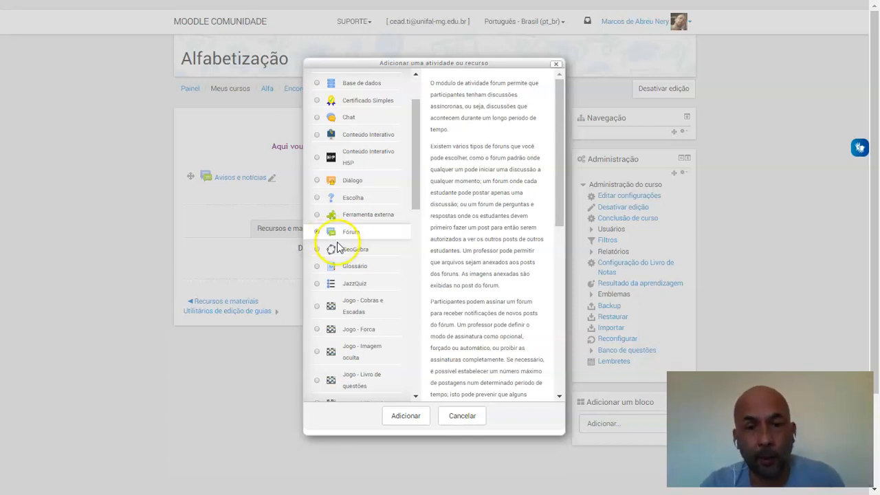
left_click(404, 416)
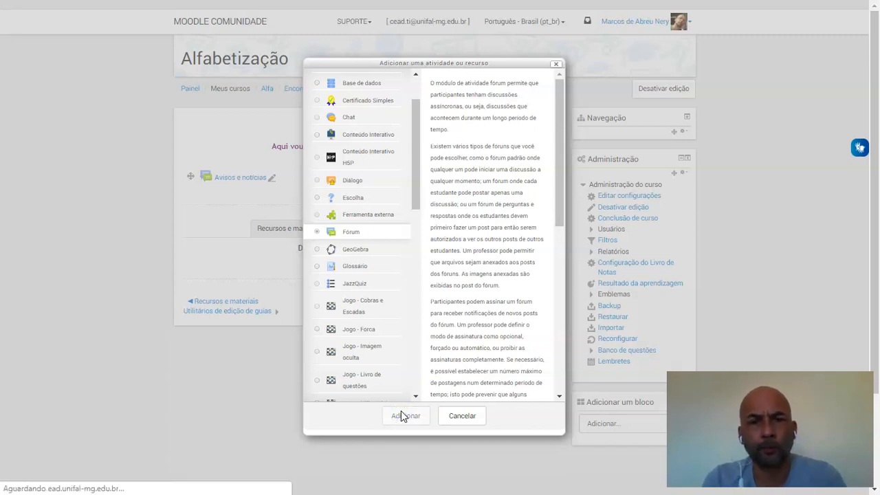
Name the forum "Dúvidas e comentários", keep it as Fórum geral, and save it back to the course
left_click(310, 182)
left_click(310, 182)
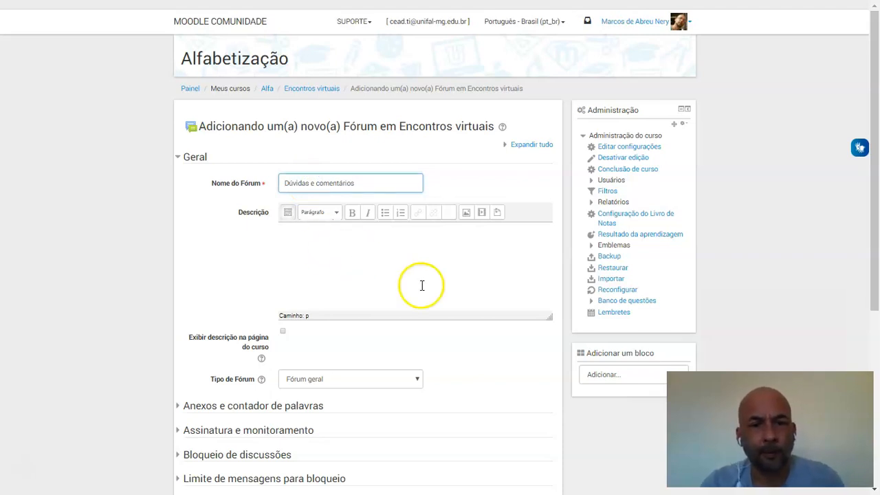
scroll(708, 289, "down", 4)
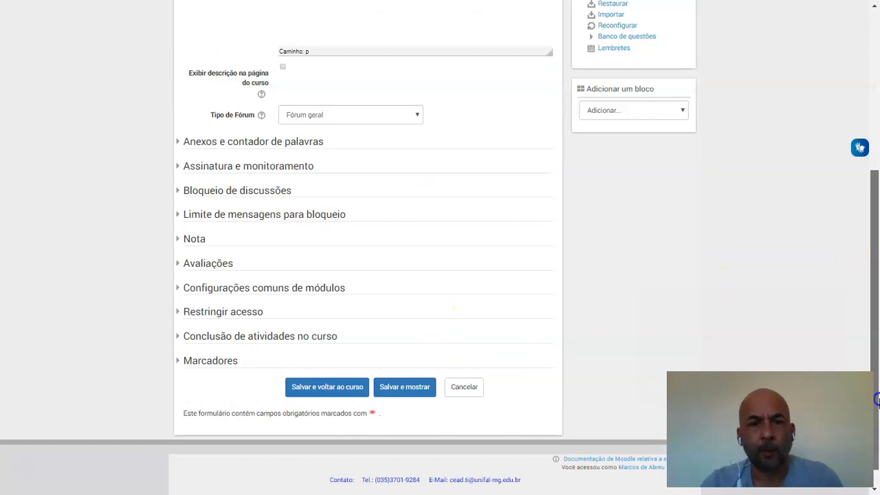
left_click(335, 389)
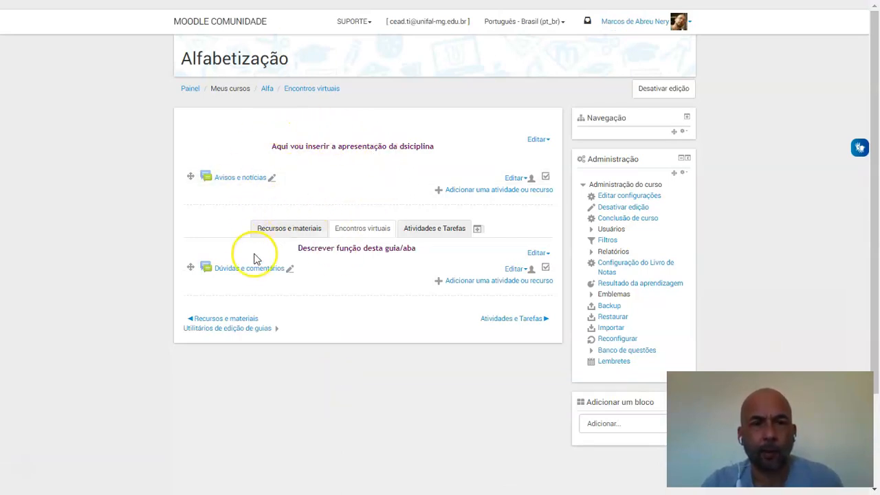
Review the contents of the Recursos e materiais section and return to Encontros virtuais
left_click(299, 232)
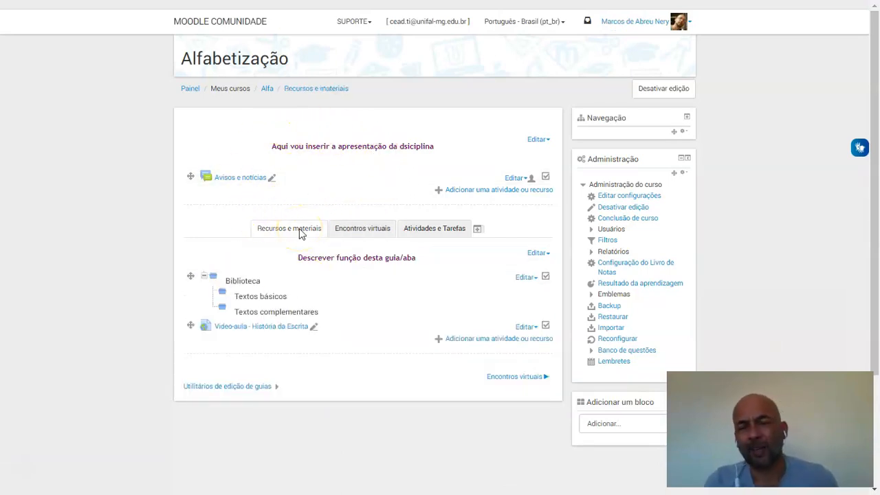
left_click(358, 231)
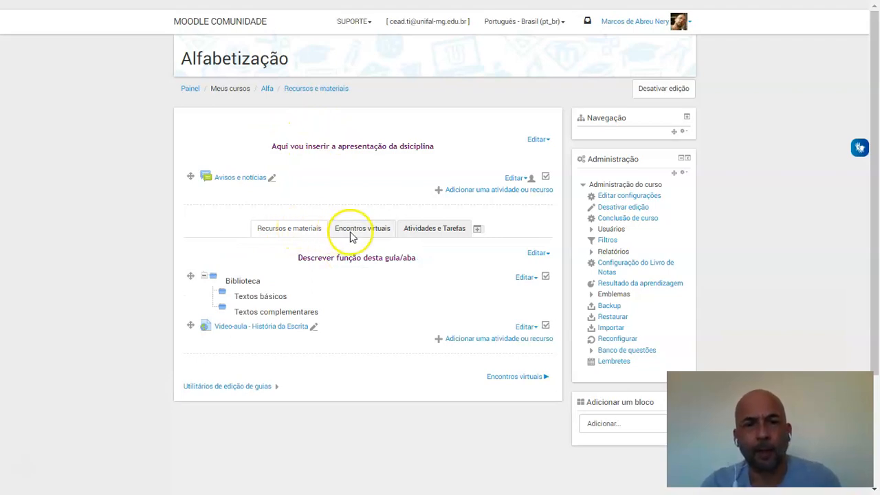
left_click(360, 231)
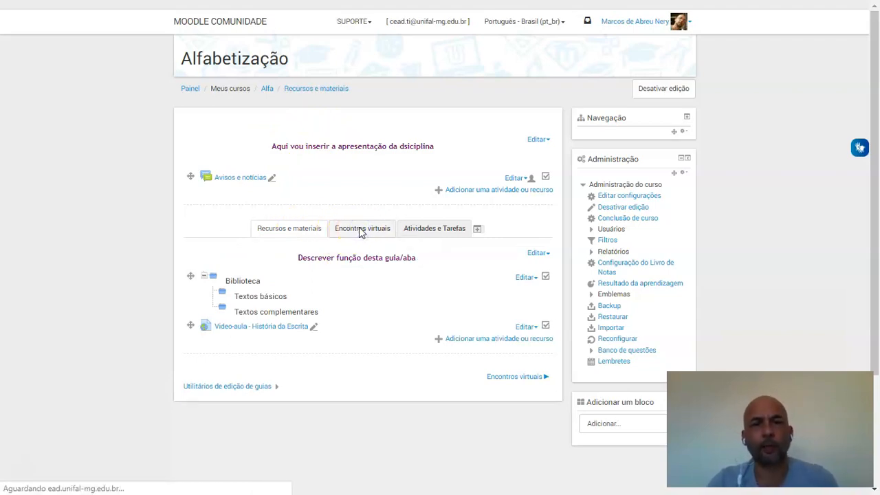
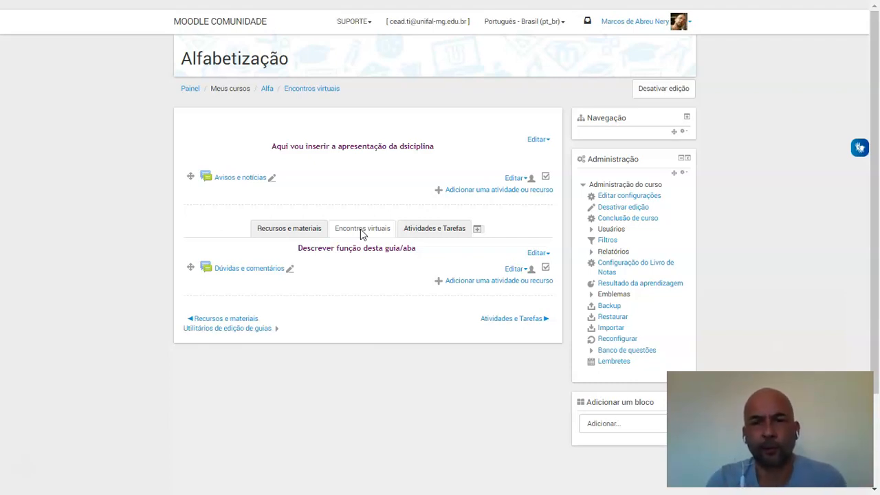
Add a new URL resource to the Encontros virtuais section
left_click(469, 284)
left_click_drag(416, 165, 411, 385)
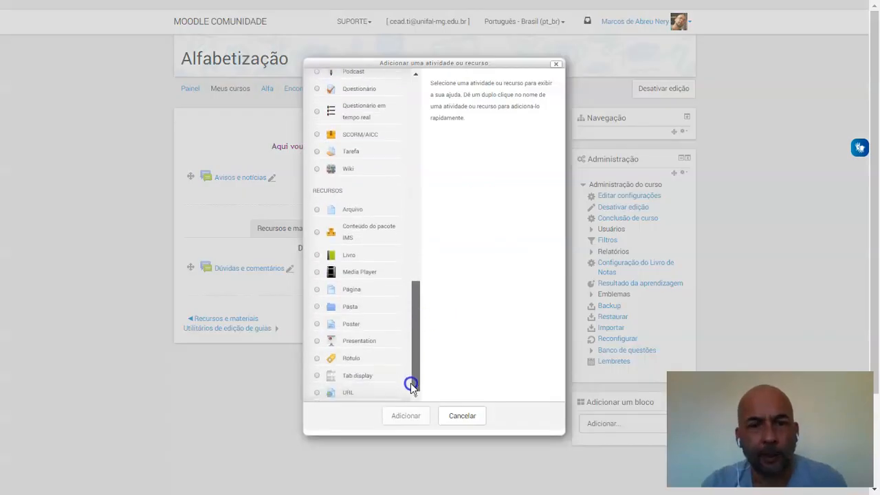
left_click(317, 394)
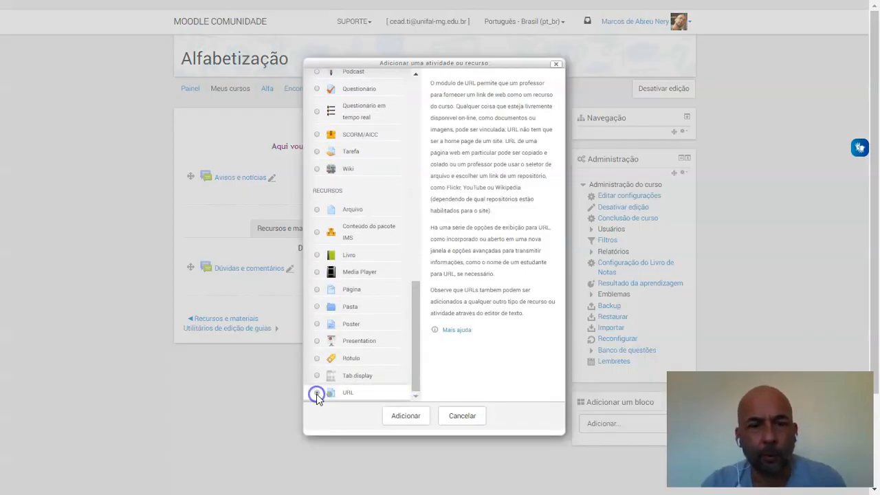
left_click(401, 415)
left_click(304, 180)
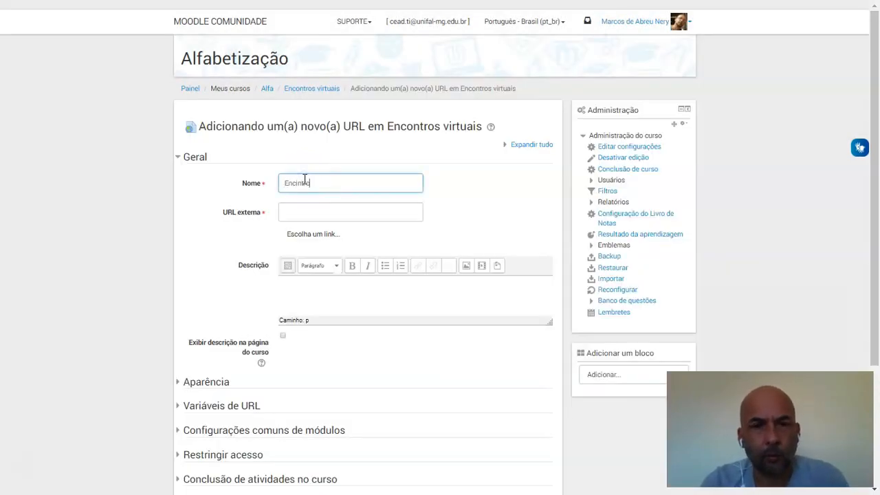
type("Encontro 1 - 24/03")
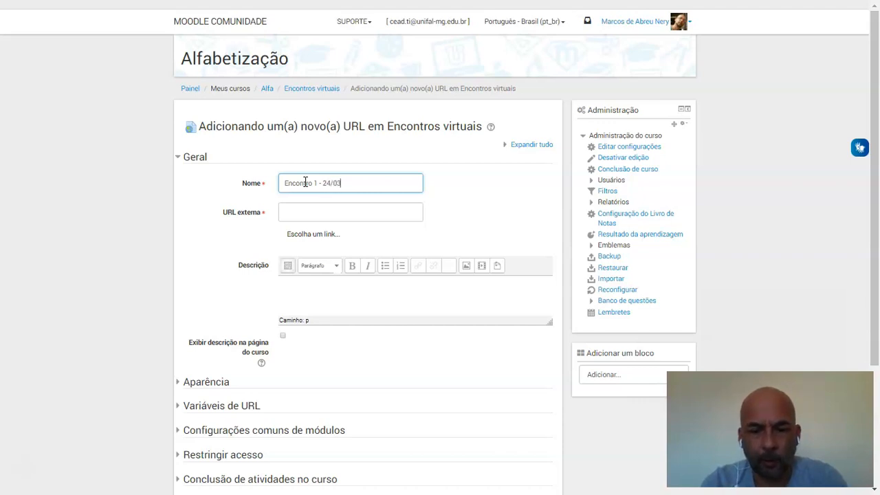
type("020")
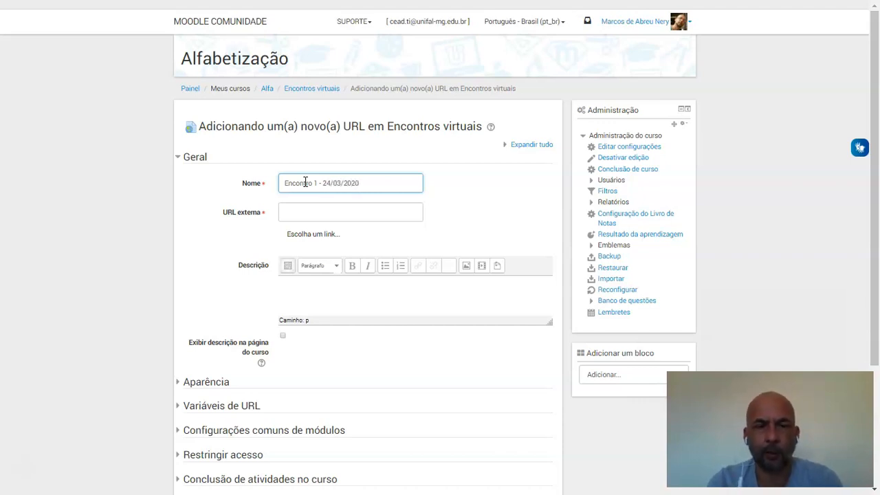
left_click(303, 211)
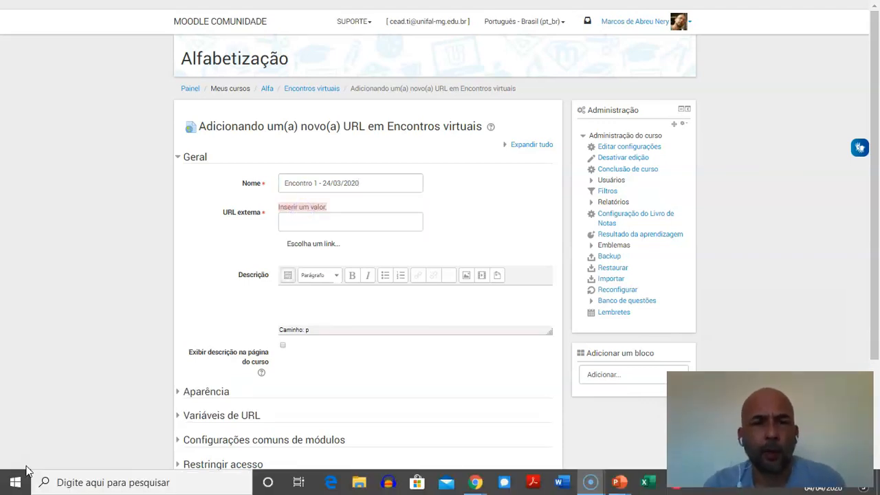
left_click(315, 222)
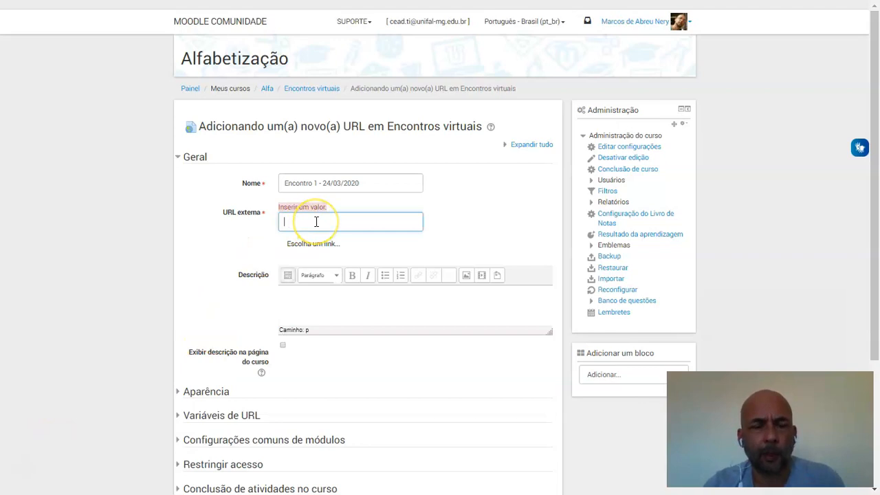
type("https://youtu.be/UwXVLtNYZmk")
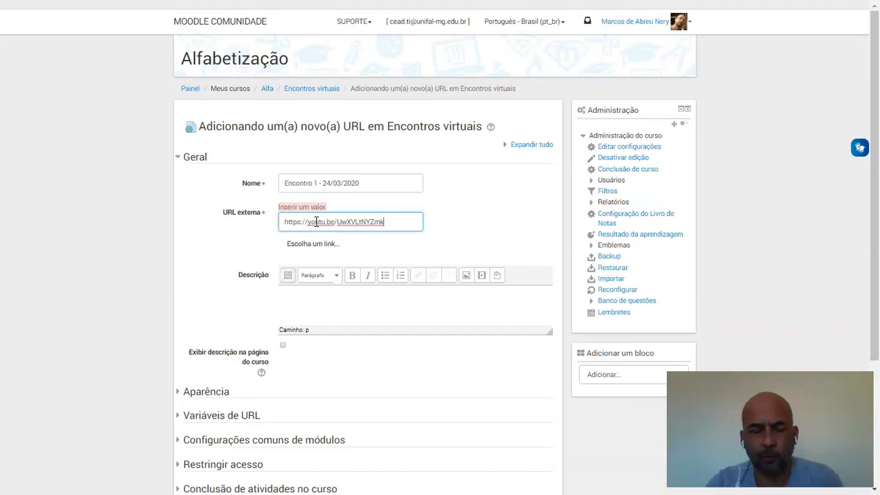
Set the resource's Exibir option under Aparência to Abrir and save it back to the course
scroll(879, 277, "down", 1)
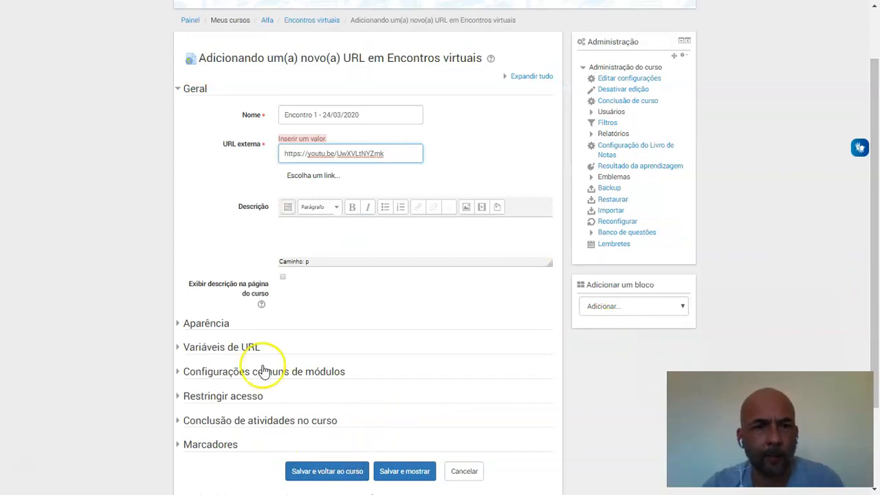
left_click(185, 317)
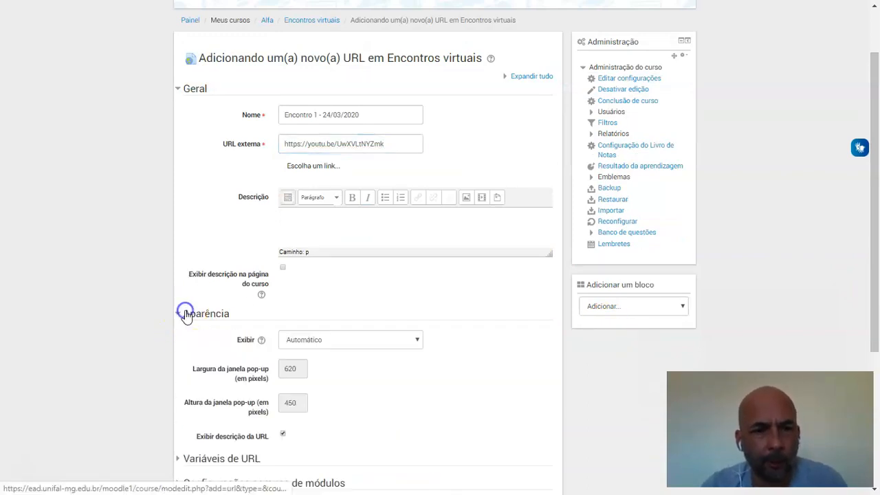
left_click(419, 341)
left_click(337, 376)
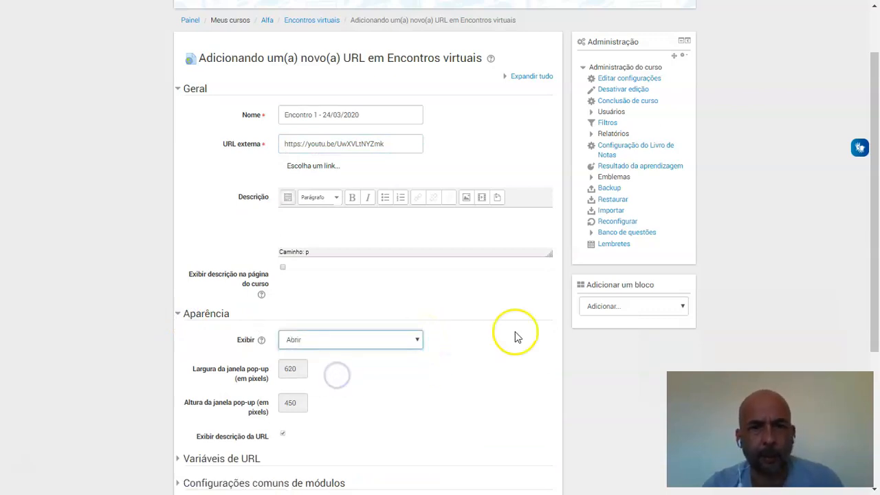
left_click_drag(877, 249, 878, 321)
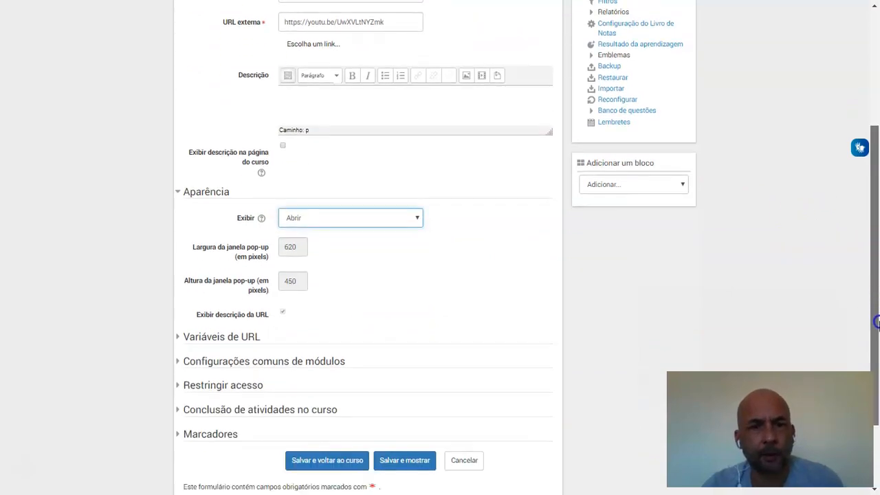
left_click(318, 462)
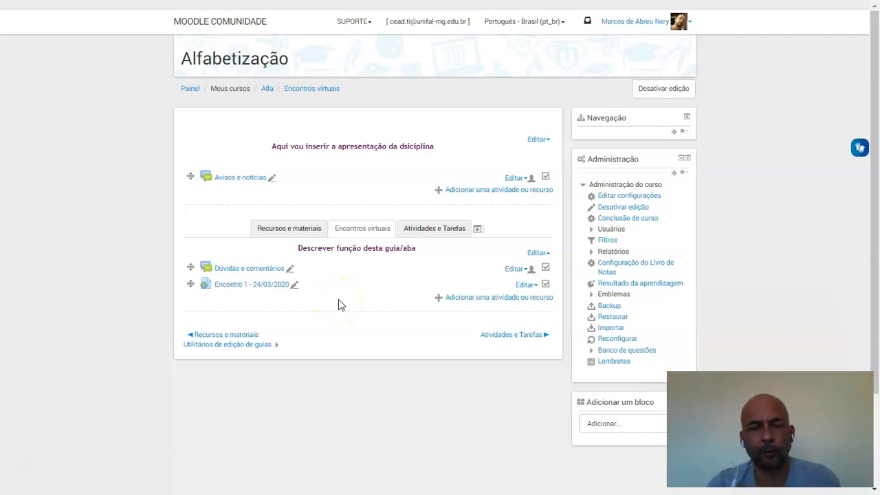
Test the "Encontro 1 - 24/03/2020" link by opening its YouTube video, and return to the course
left_click(242, 289)
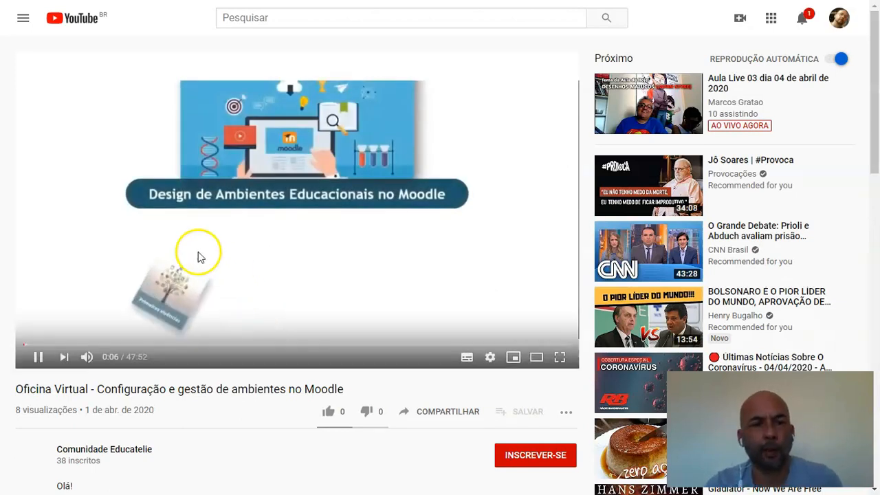
left_click(133, 346)
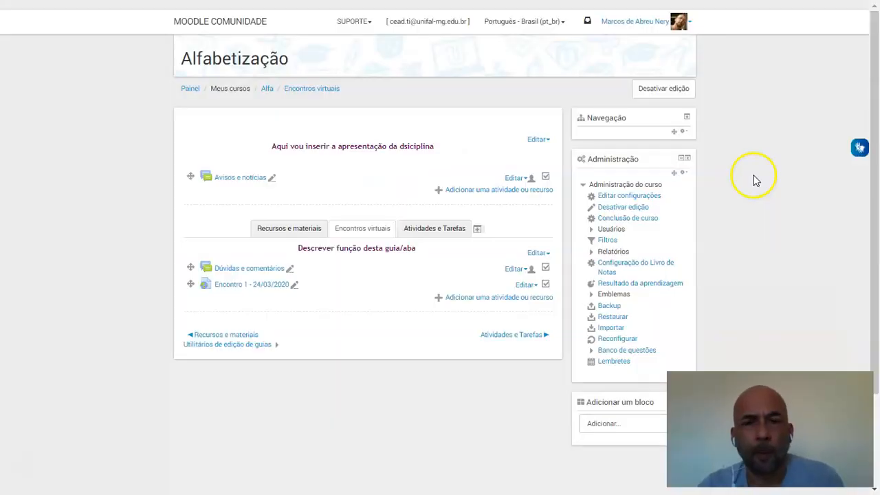
Add a new Tarefa activity to the Atividades e Tarefas section and name it "Envio do trabalho"
left_click(440, 232)
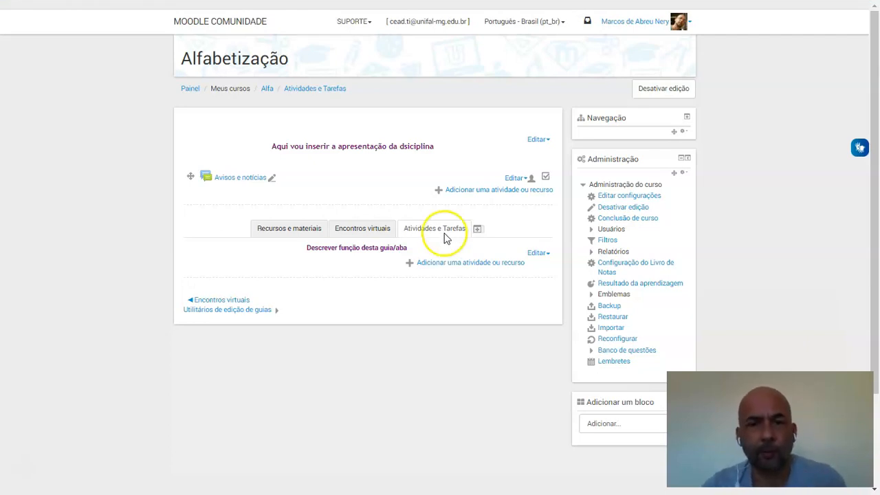
left_click(460, 269)
left_click_drag(415, 165, 403, 373)
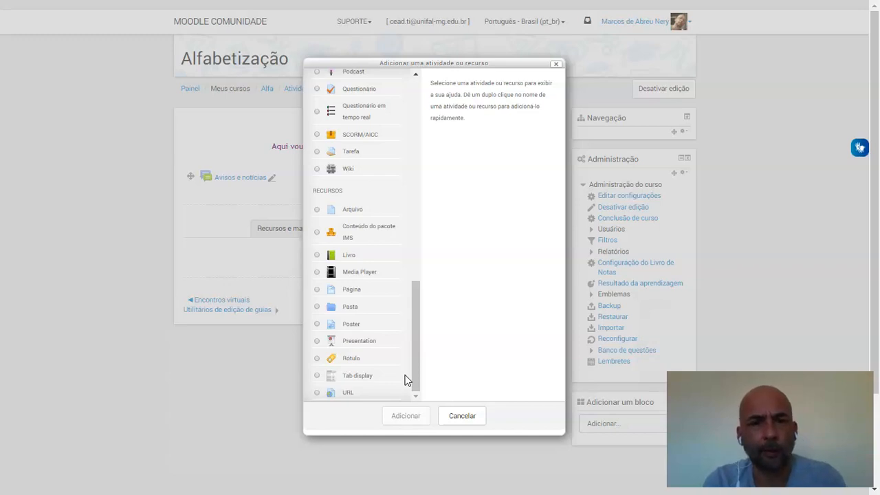
left_click_drag(417, 369, 417, 298)
left_click(318, 304)
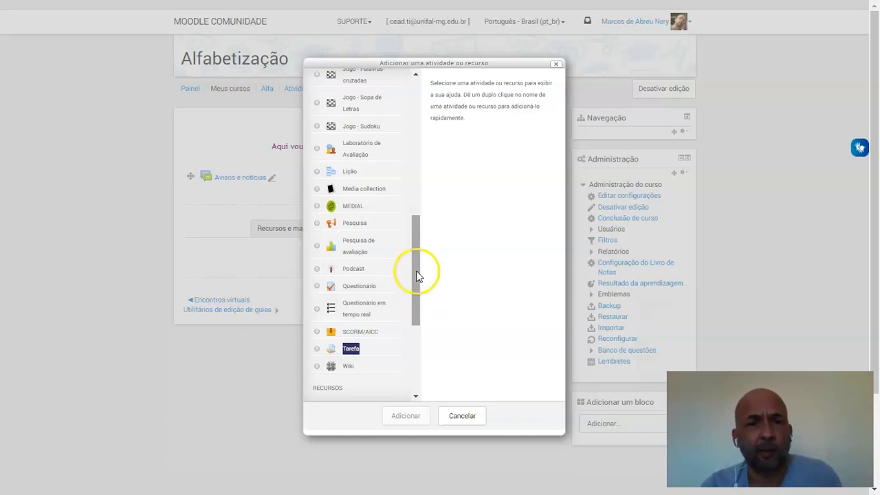
left_click_drag(417, 273, 408, 311)
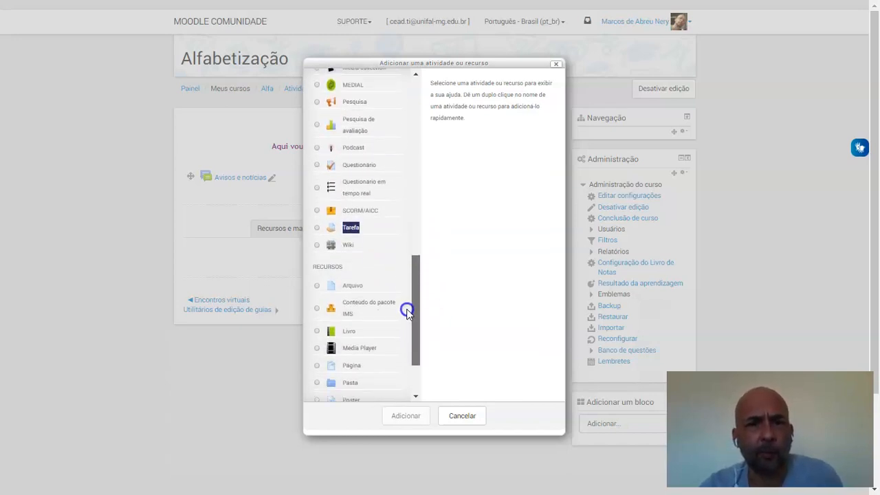
left_click(317, 229)
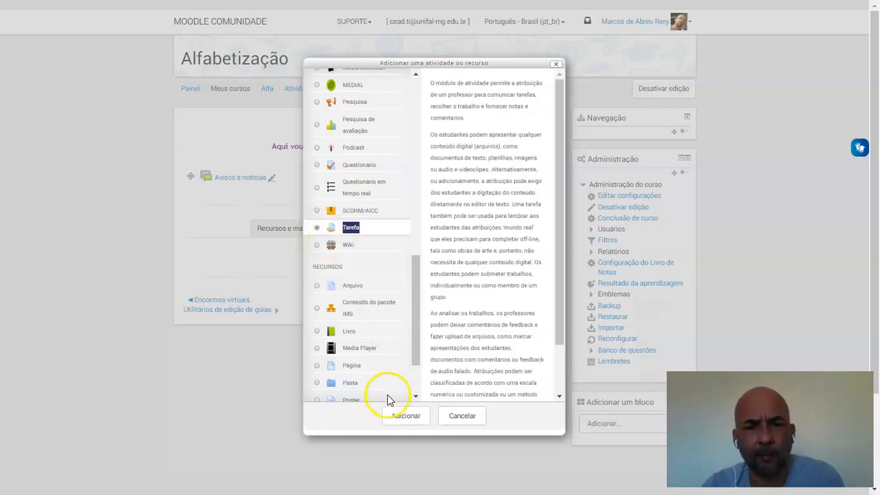
left_click(407, 417)
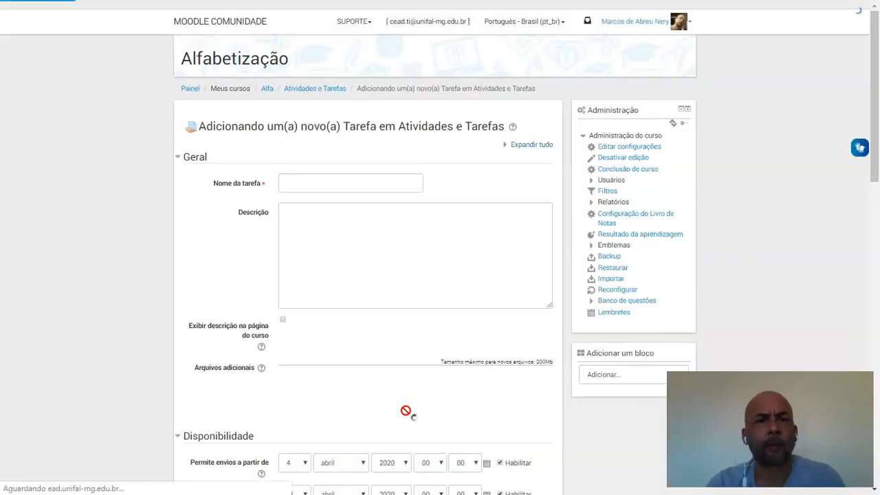
left_click(359, 183)
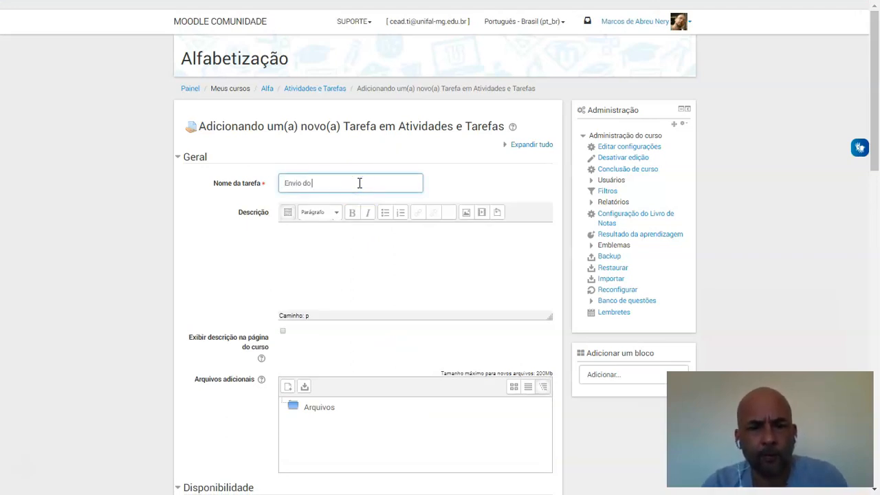
type("Envio do trabalho")
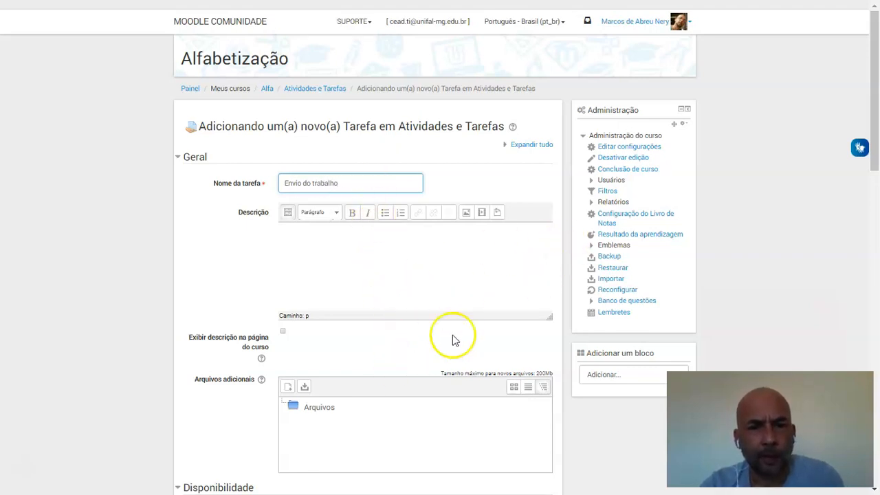
Set the assignment to allow submissions from 18 março 2020 and its due date to 15 dezembro 2020
left_click_drag(879, 135, 878, 171)
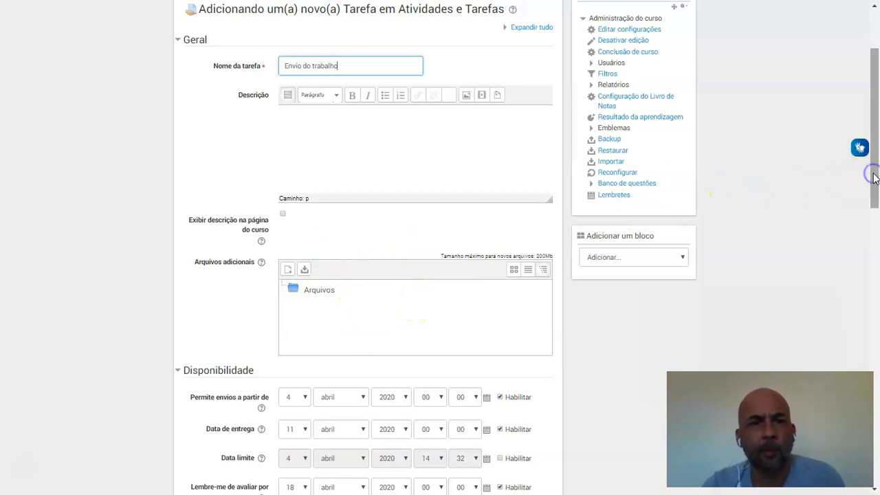
left_click_drag(875, 177, 866, 247)
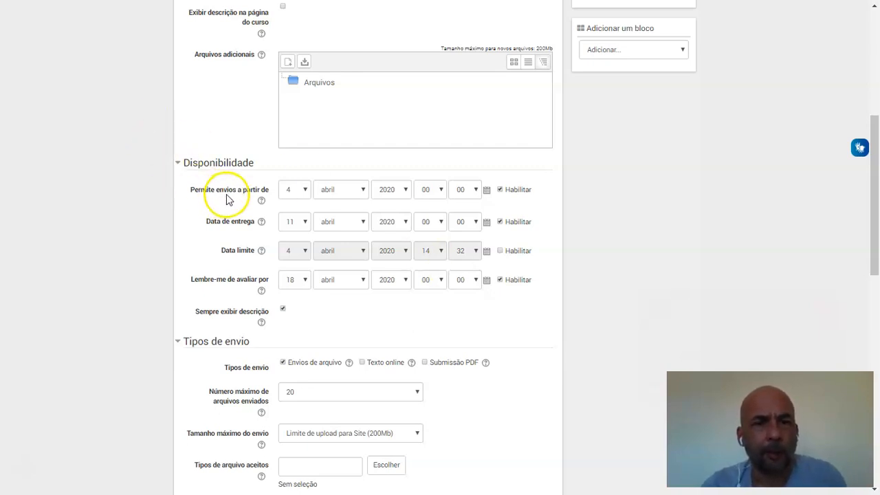
left_click(304, 190)
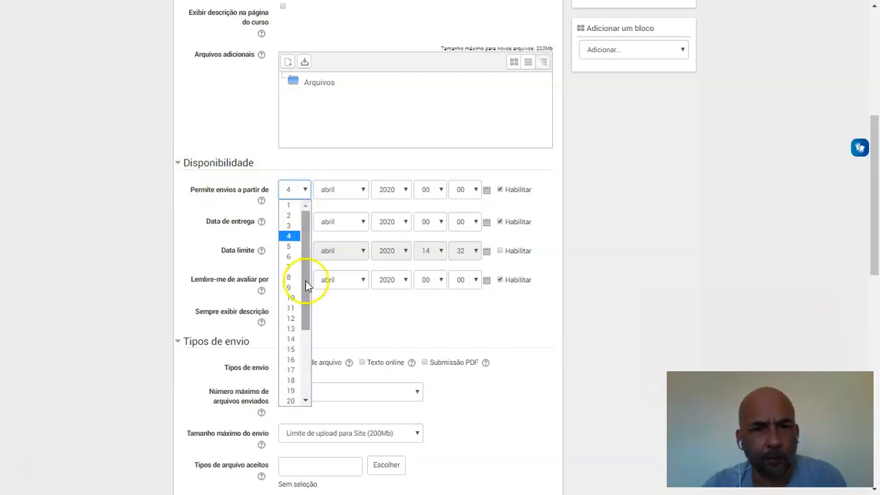
left_click(291, 381)
left_click(363, 191)
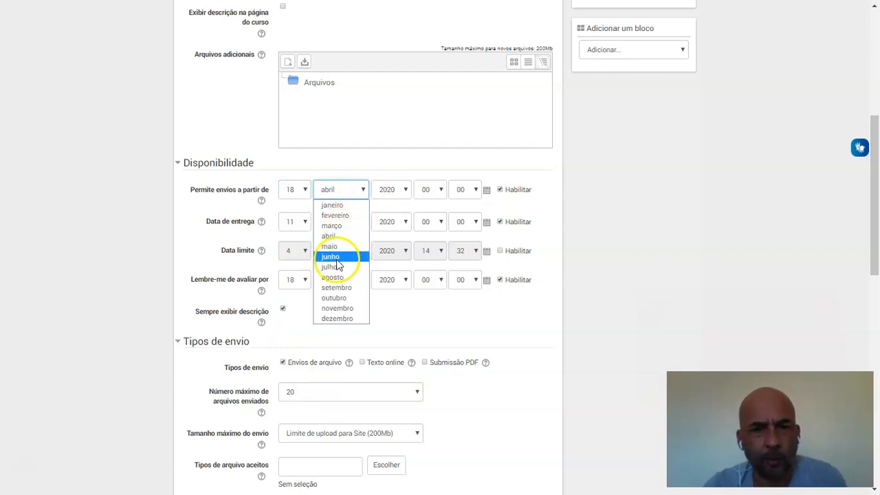
left_click(349, 226)
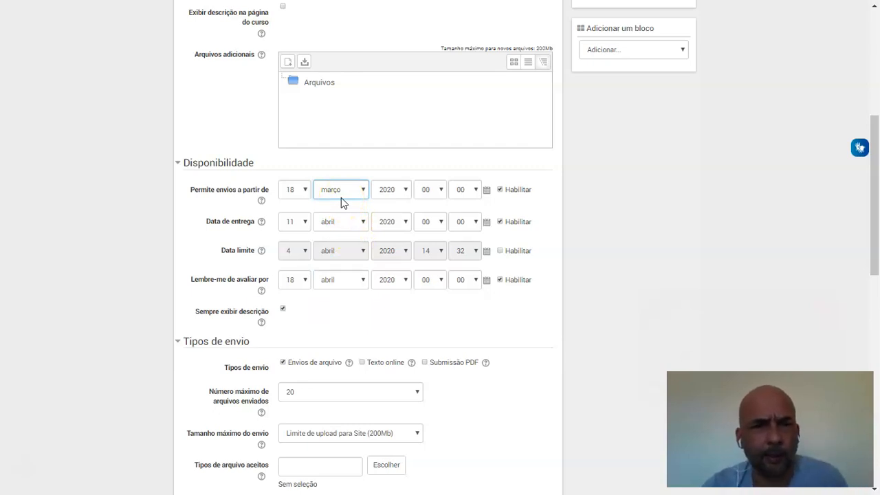
left_click(305, 224)
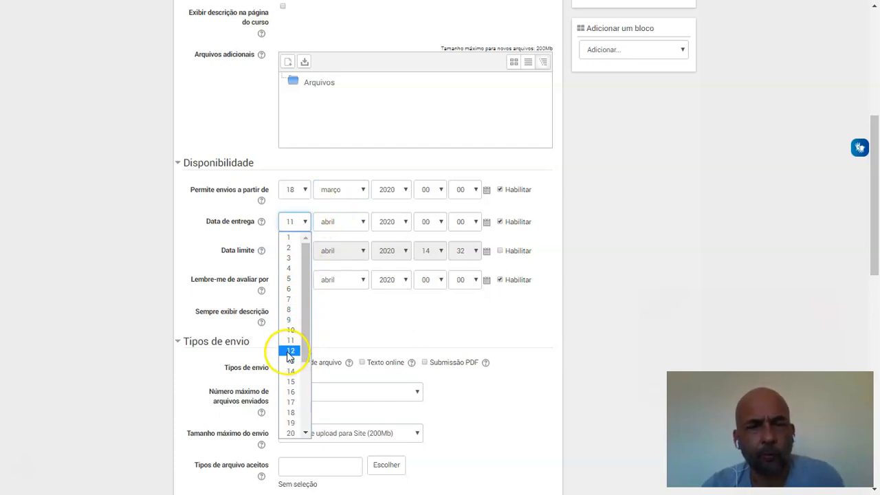
left_click(359, 222)
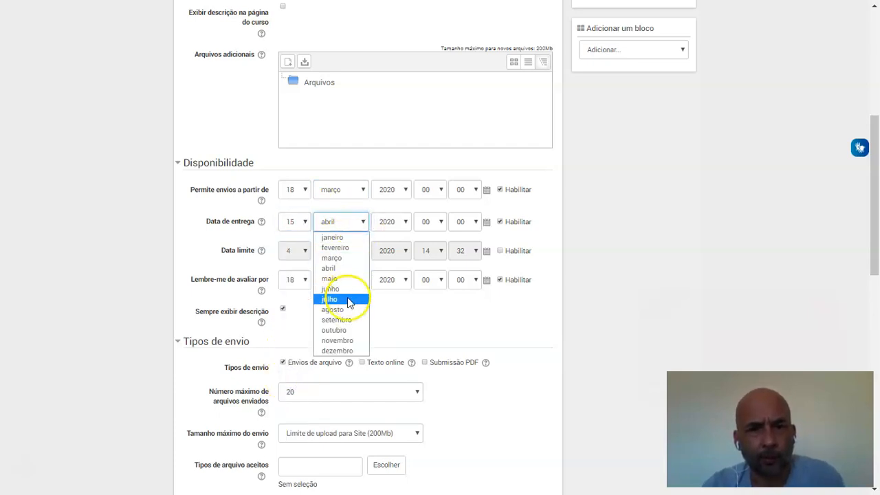
left_click(339, 350)
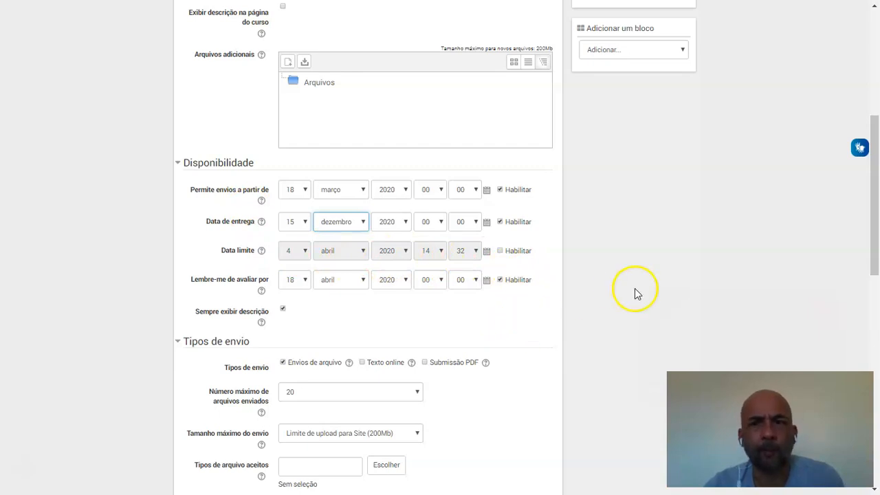
Set the assignment's Tipos de envio to Submissão PDF only and save it back to the course
left_click(179, 167)
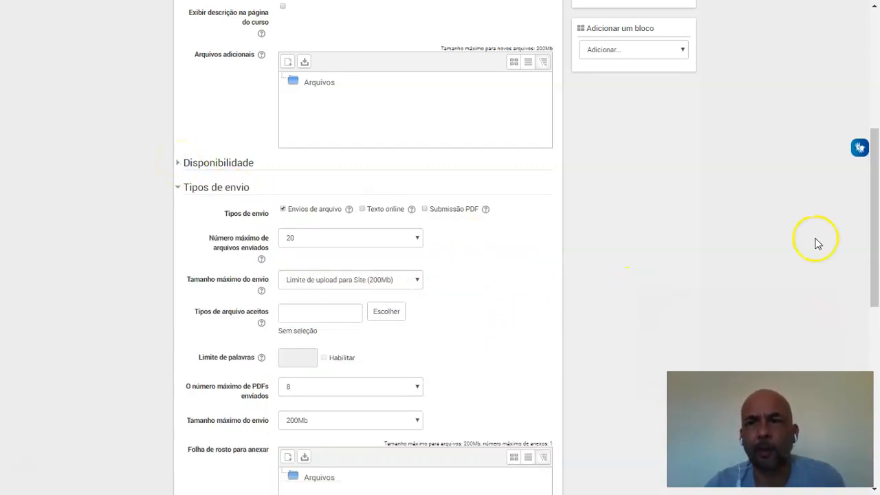
left_click_drag(876, 275, 878, 182)
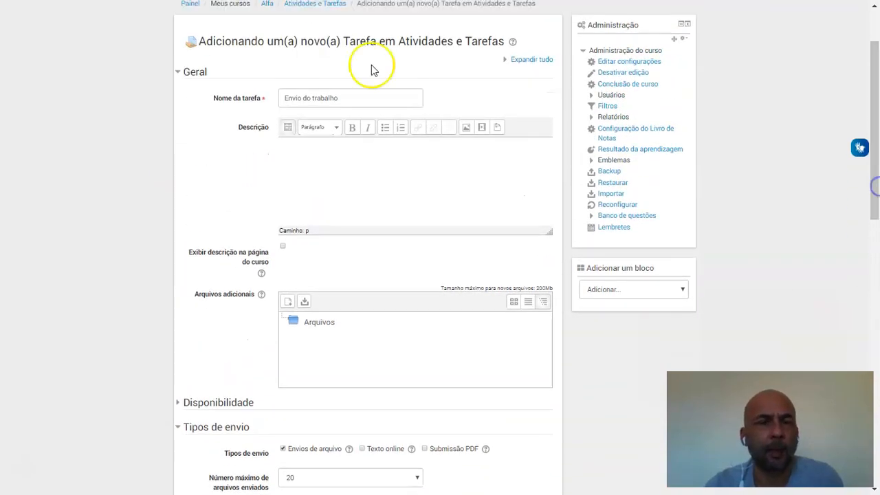
left_click(179, 73)
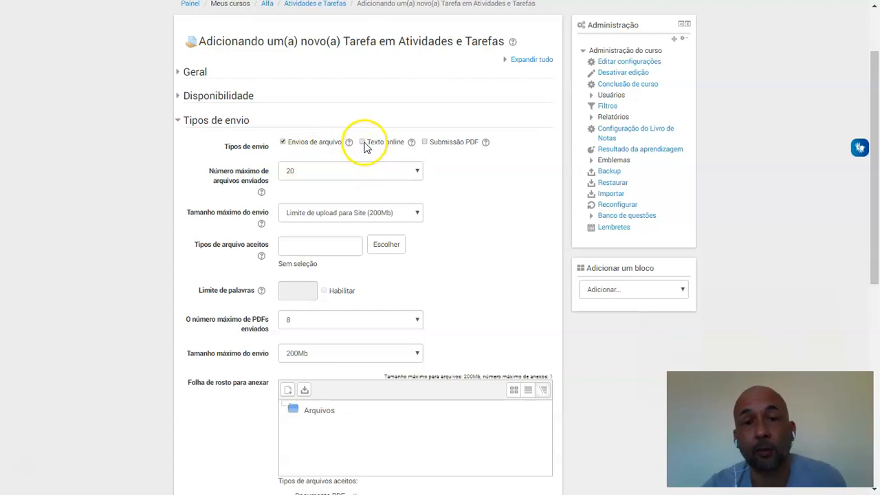
left_click(282, 141)
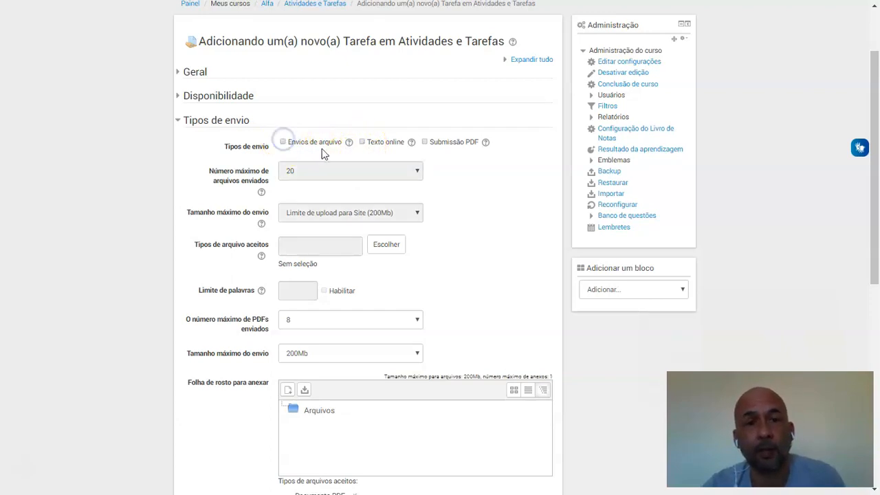
left_click(362, 143)
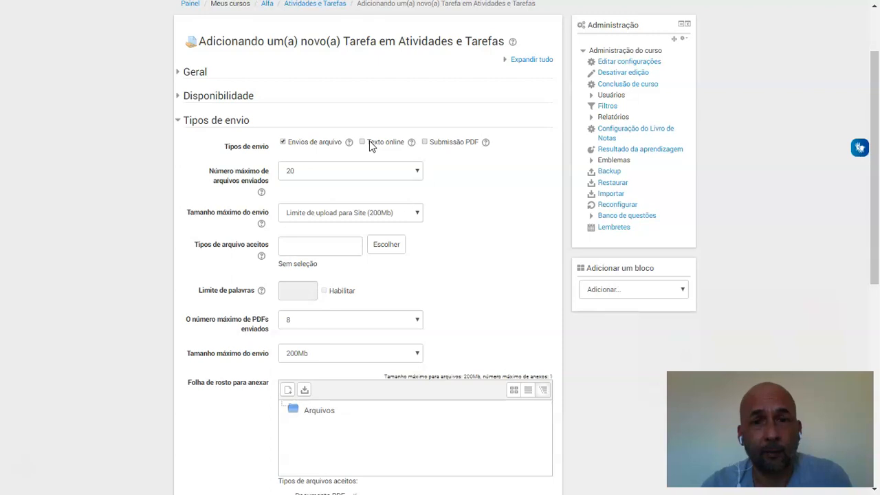
left_click(283, 144)
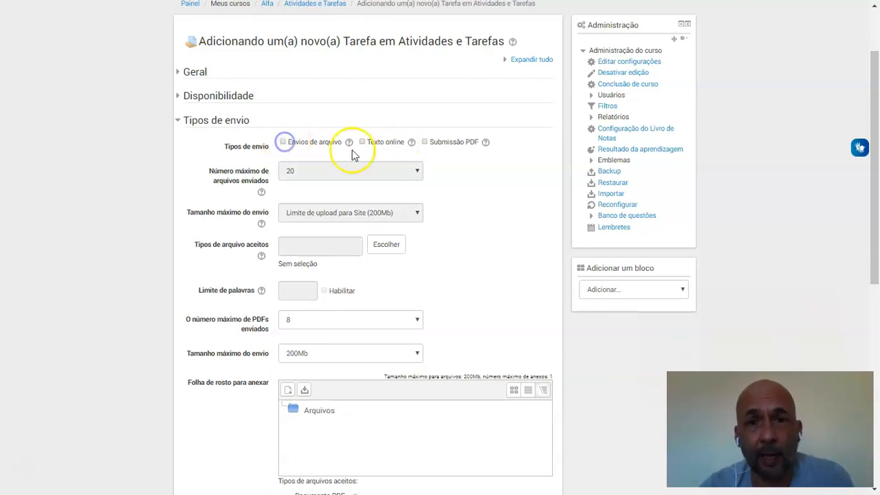
left_click(427, 144)
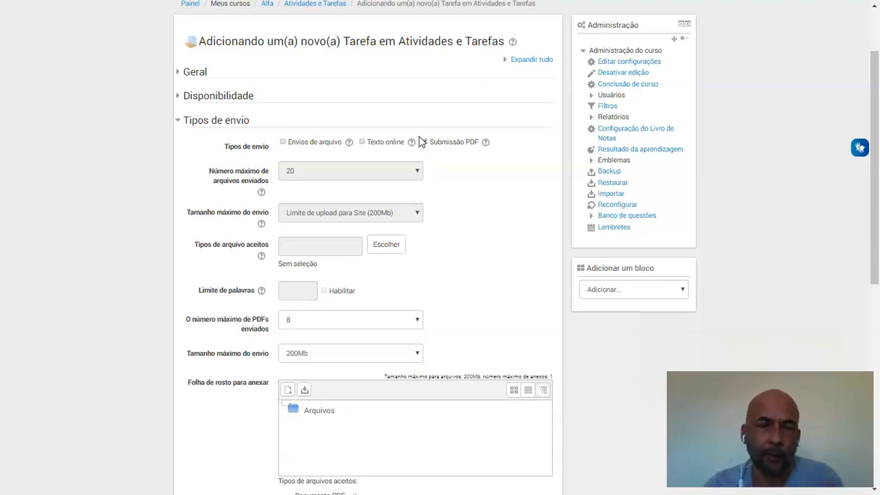
left_click(181, 121)
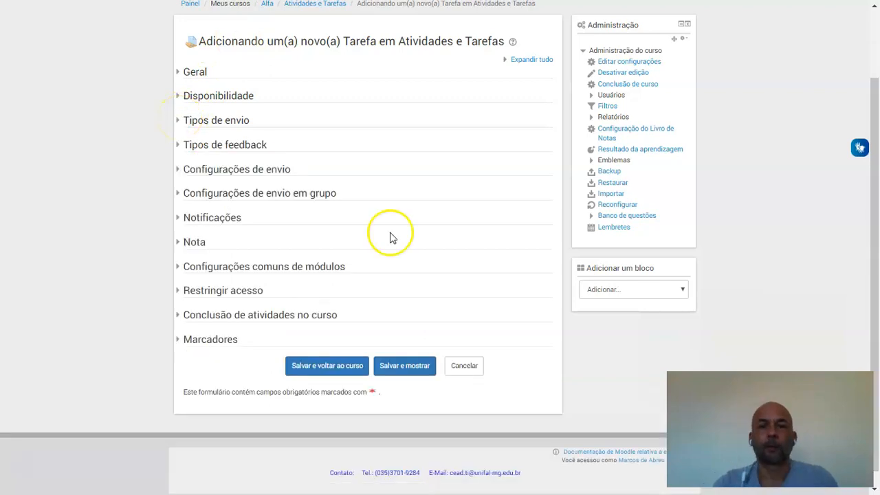
left_click(334, 365)
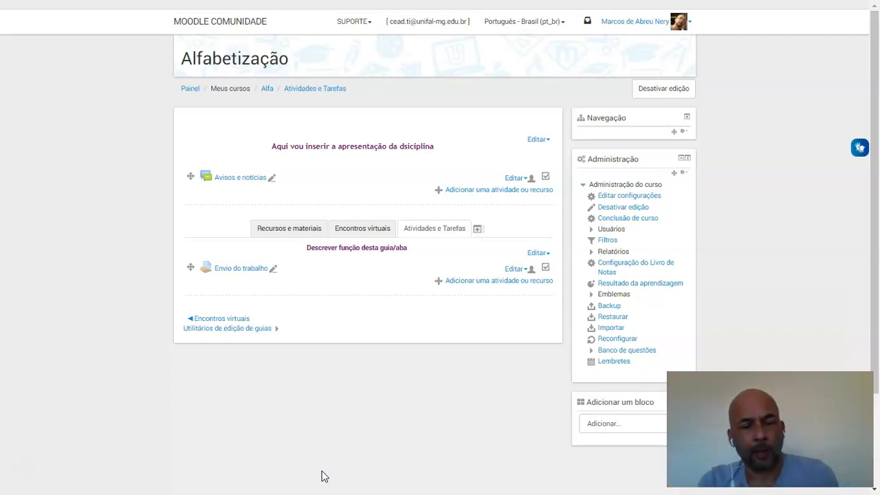
Review the study plan slide in PowerPoint, and return to Moodle to look over the Relatórios list and the course sections
key("alt+Tab")
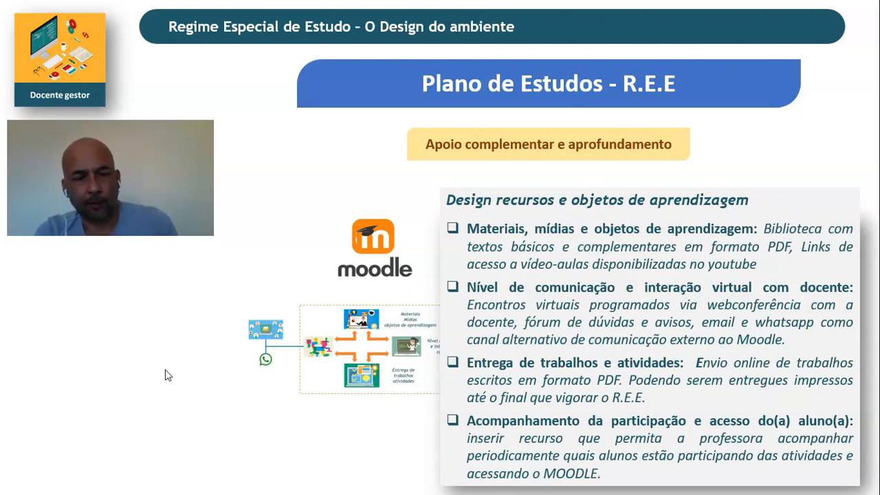
key("alt+Tab")
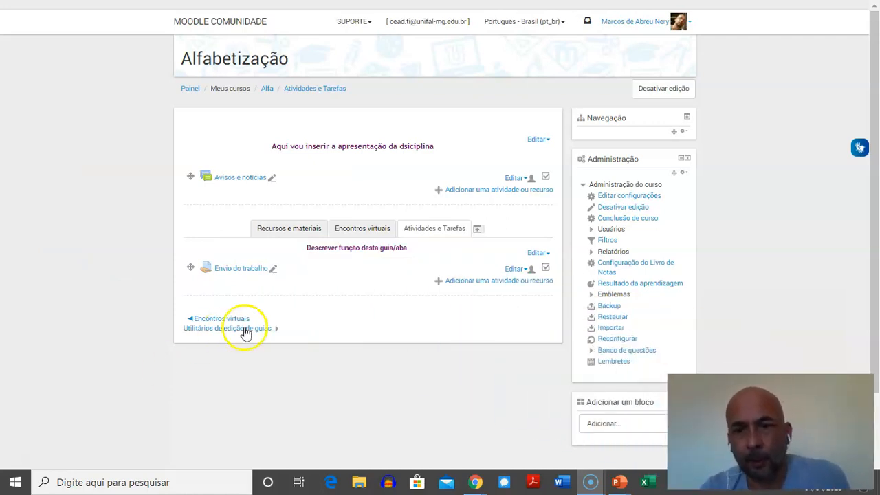
left_click(596, 254)
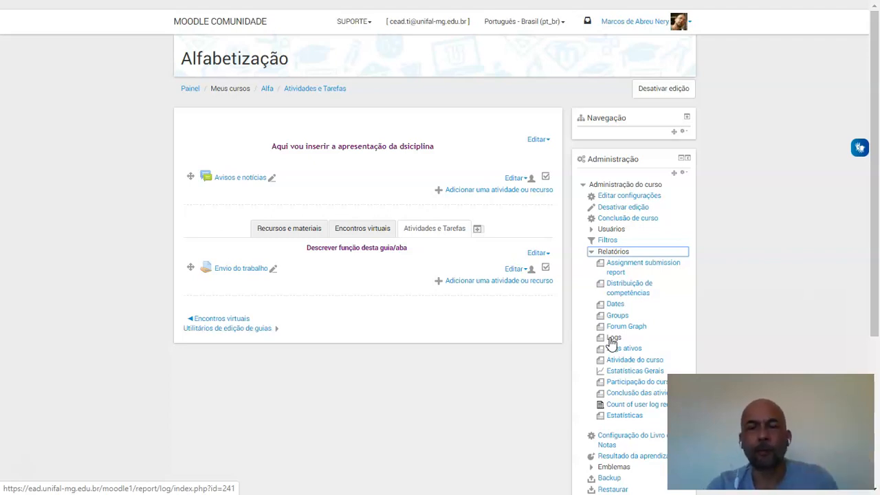
left_click(596, 255)
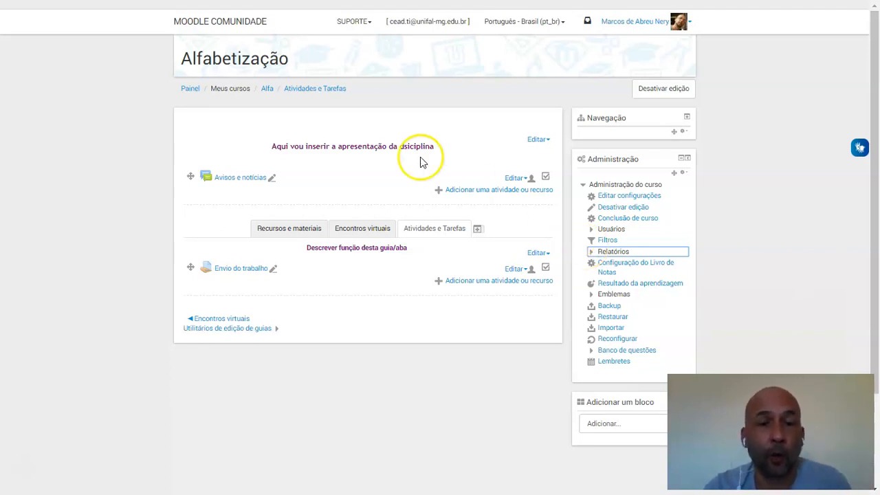
left_click(356, 232)
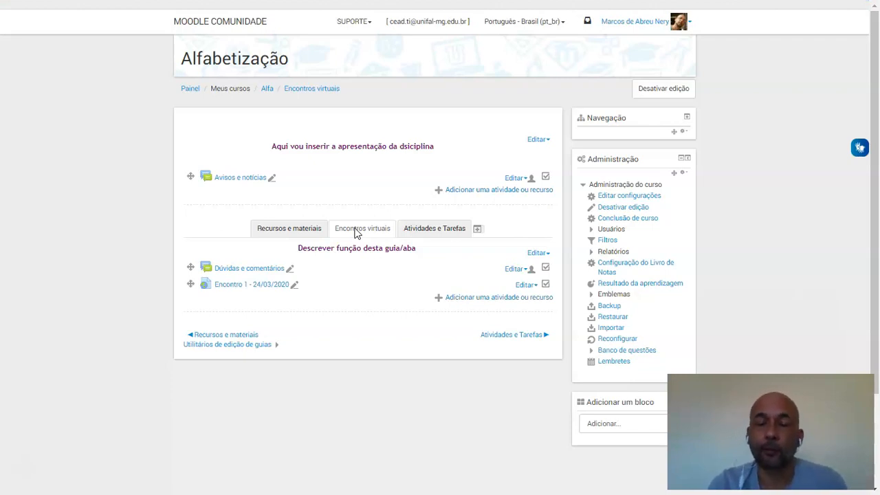
left_click(440, 232)
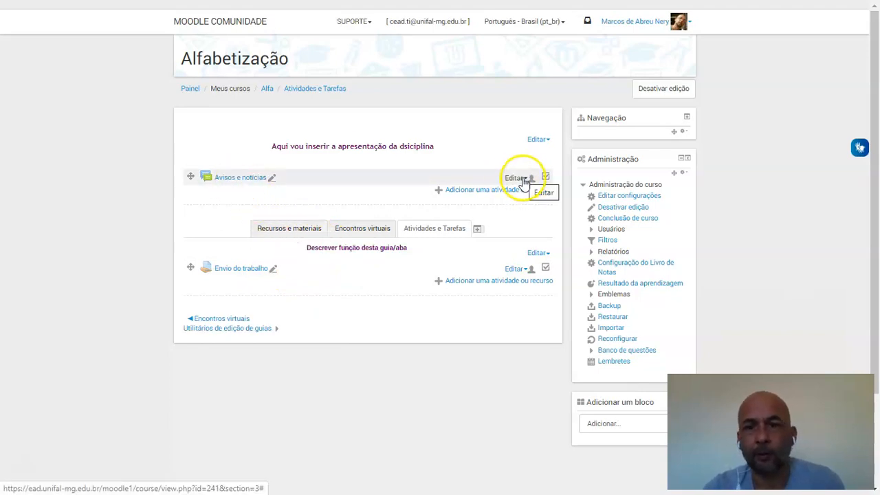
In the Avisos e notícias forum settings, set Acompanhamento de Conclusão to "Mostrar atividade como concluída quando as condições forem satisfeitas"
left_click(500, 197)
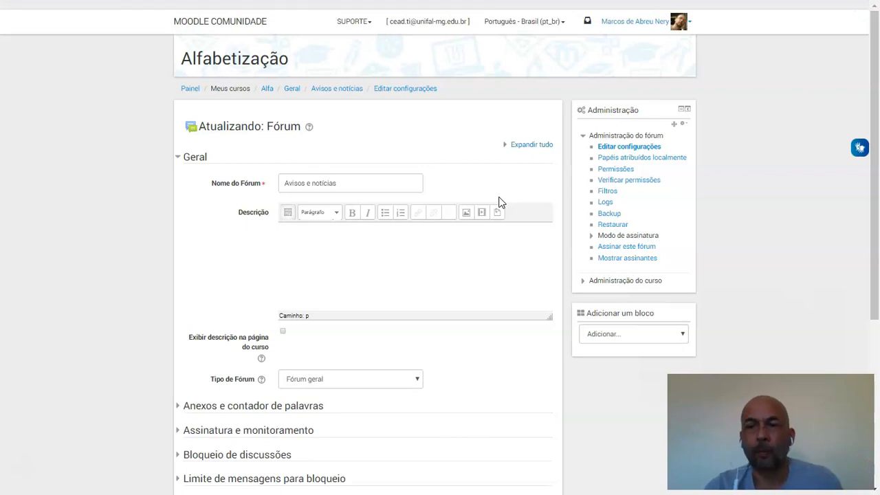
left_click_drag(878, 234, 857, 342)
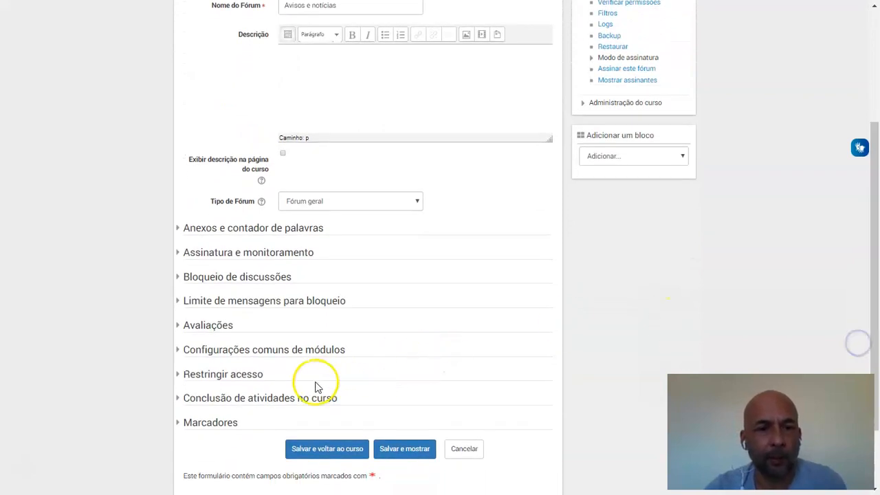
left_click(177, 402)
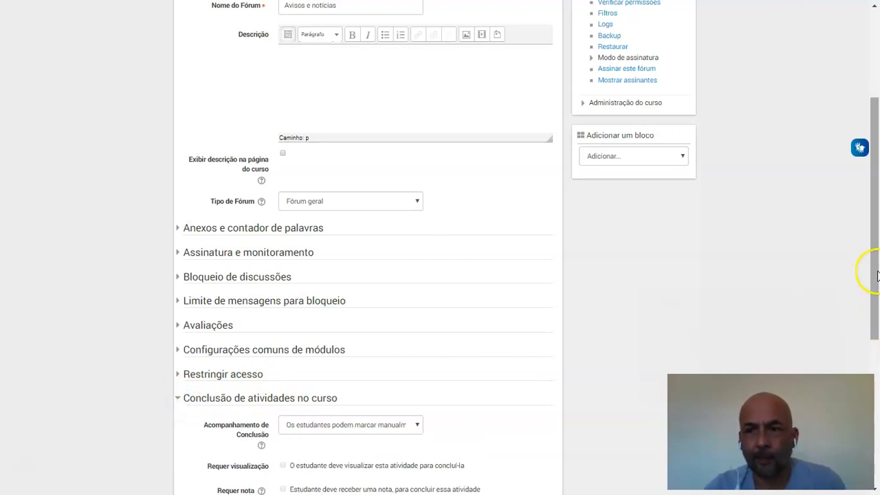
scroll(873, 320, "down", 3)
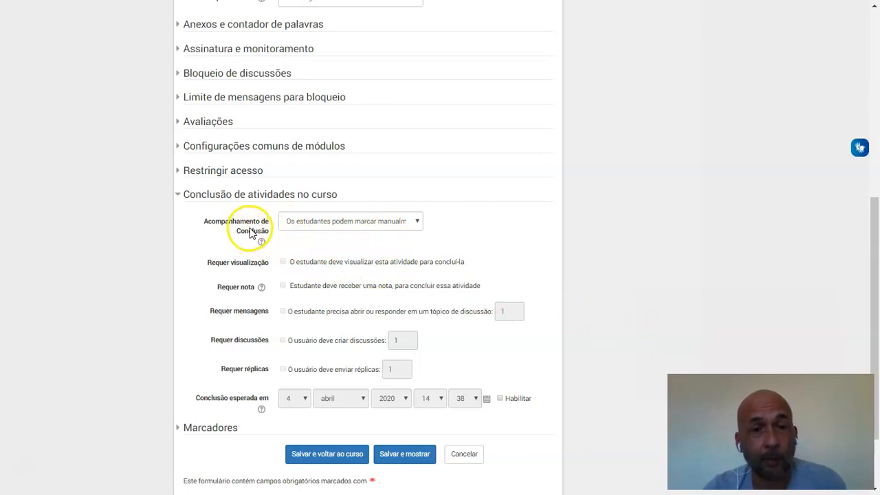
left_click(416, 223)
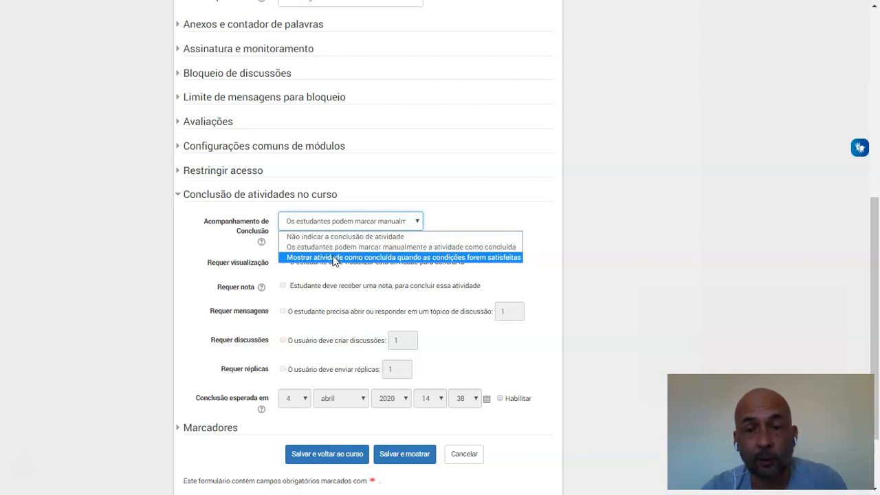
left_click(335, 257)
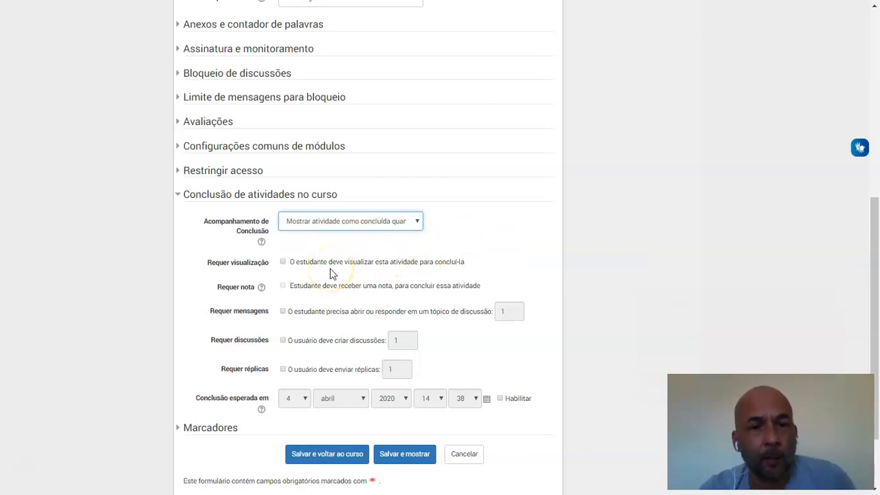
Require students to view the forum and open or reply to 1 discussion topic for completion, and save back to the course
left_click(282, 262)
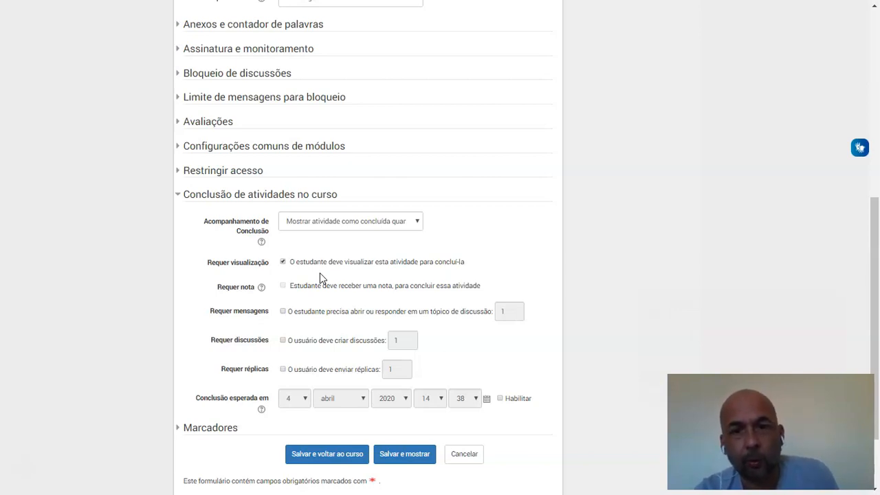
left_click(282, 313)
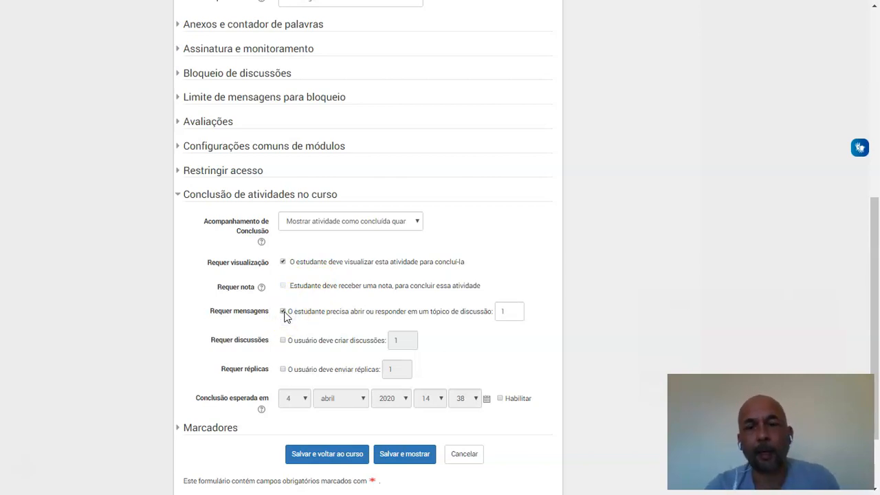
left_click(288, 318)
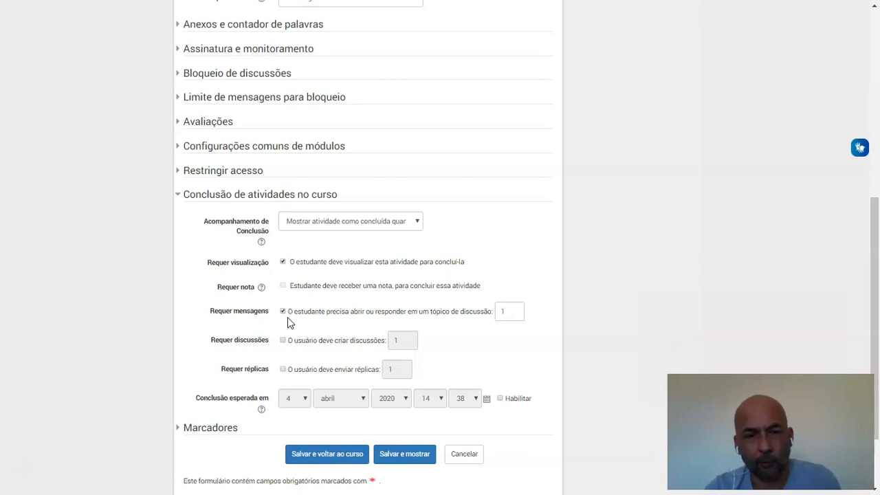
left_click(337, 458)
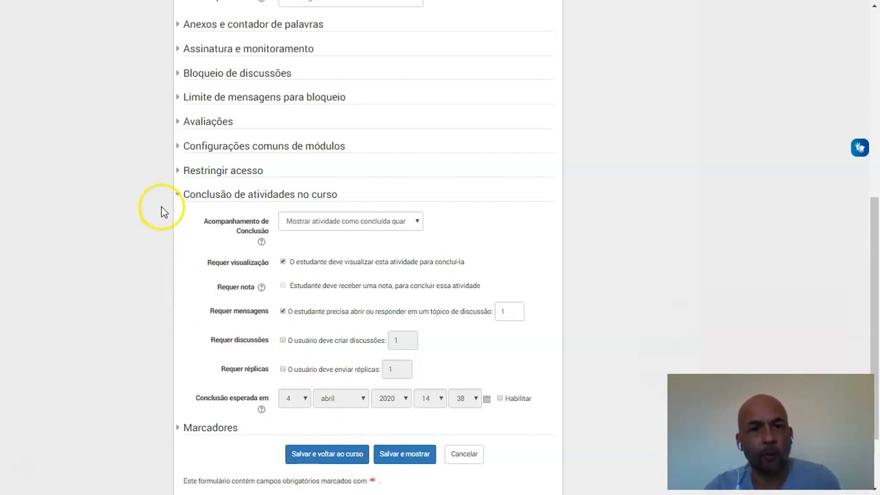
left_click(327, 454)
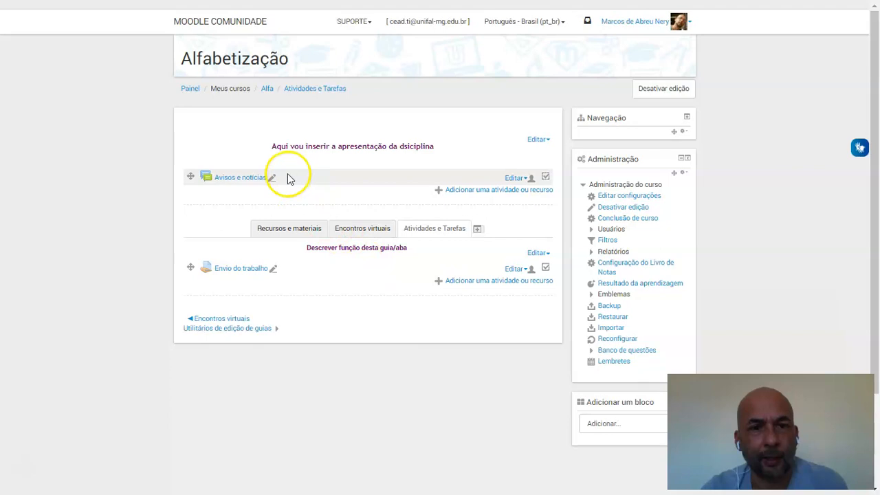
left_click(541, 185)
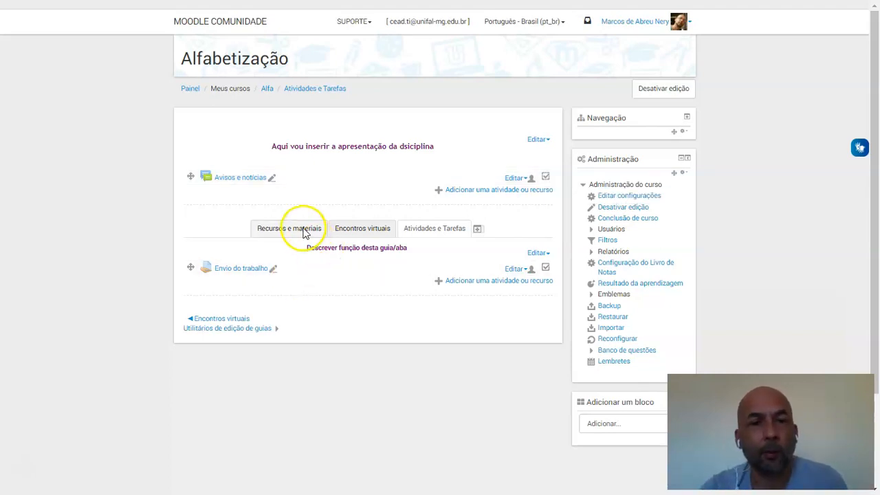
Edit "Encontro 1 - 24/03/2020" in Encontros virtuais, setting Acompanhamento de Conclusão to "Mostrar atividade como concluída quando as condições forem satisfeitas"
left_click(370, 232)
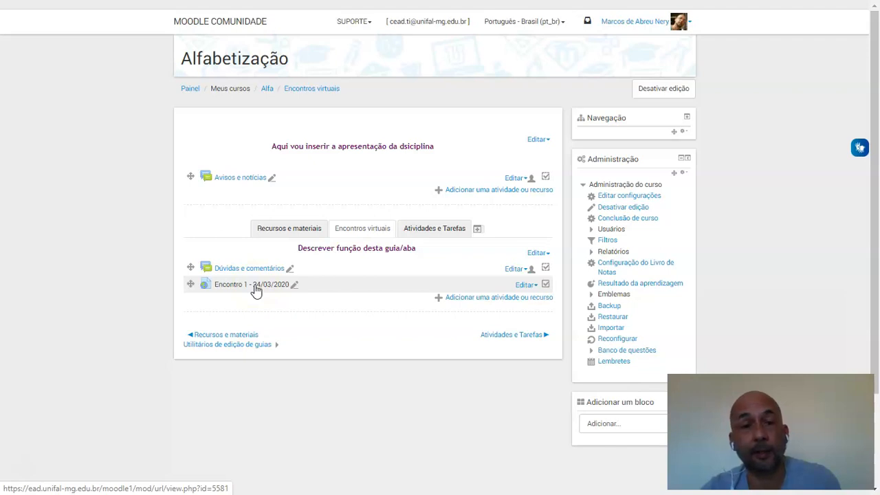
left_click(527, 284)
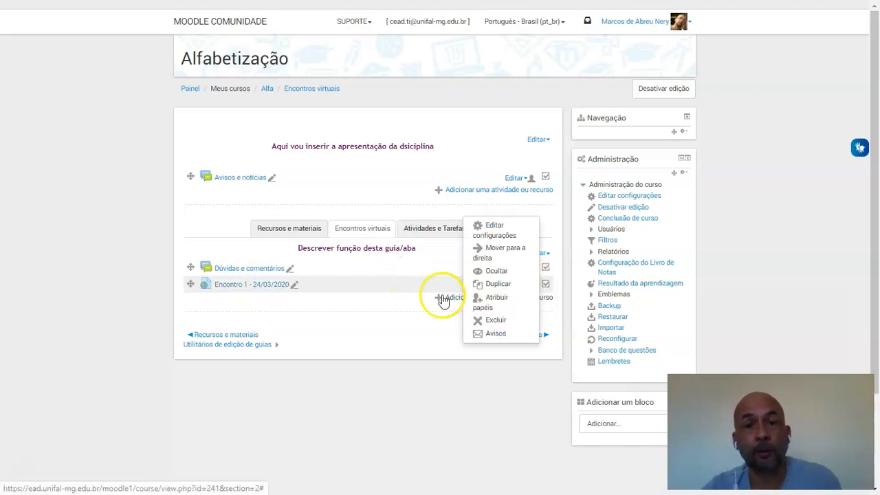
left_click(509, 236)
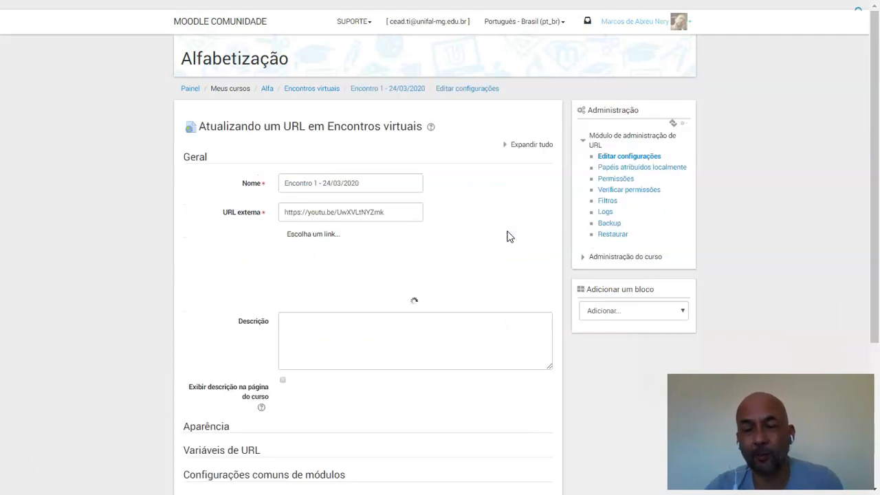
left_click_drag(875, 219, 874, 288)
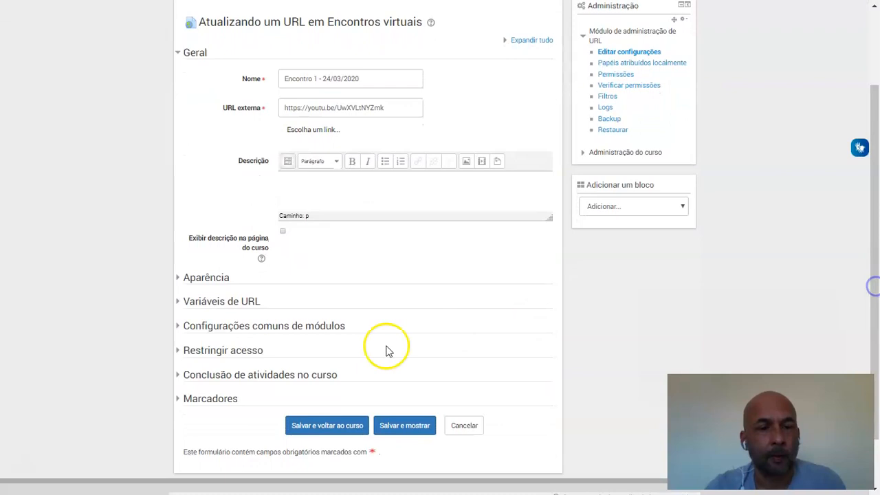
left_click(183, 378)
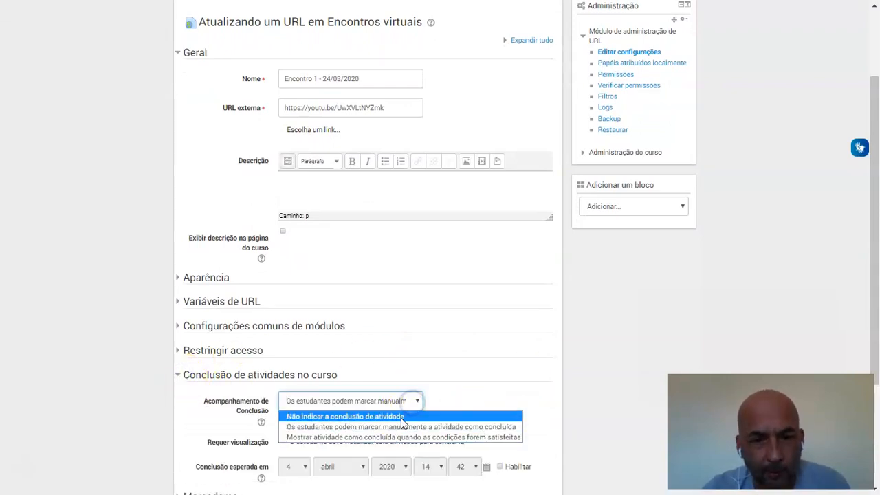
left_click(390, 438)
Enable Requer visualização for the Encontro 1 link's completion and save it back to the course
left_click_drag(877, 245, 873, 307)
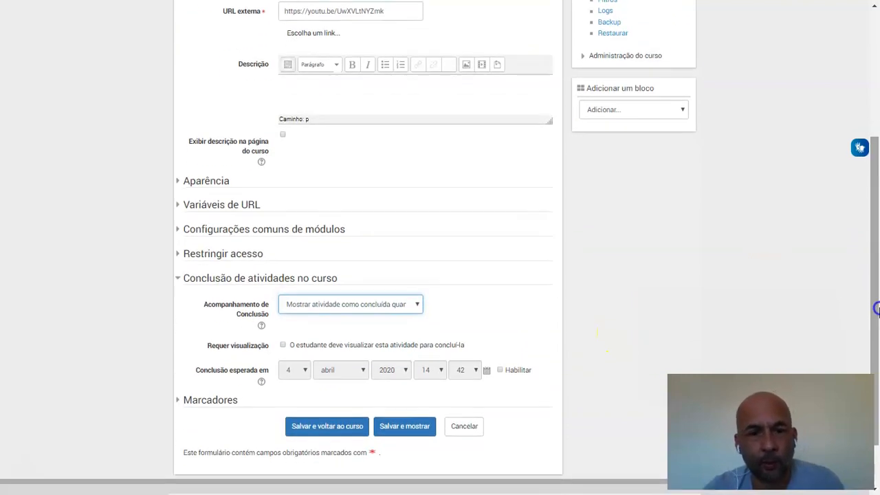
left_click(283, 345)
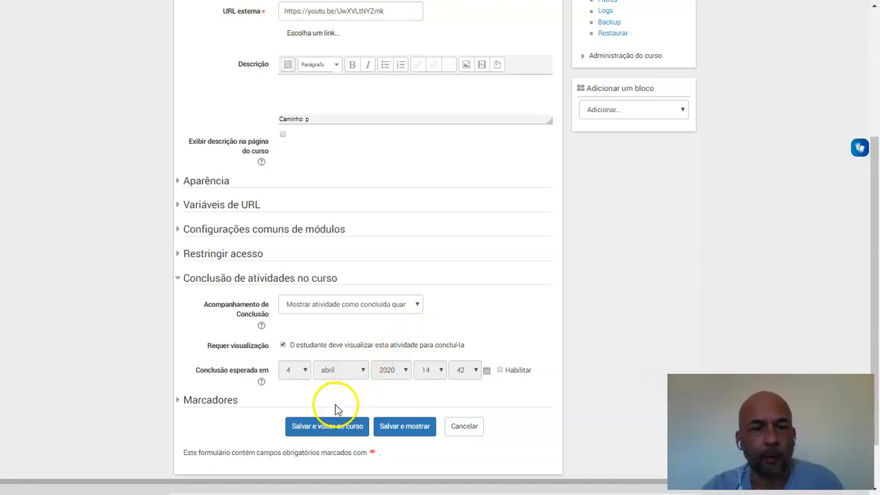
left_click(321, 430)
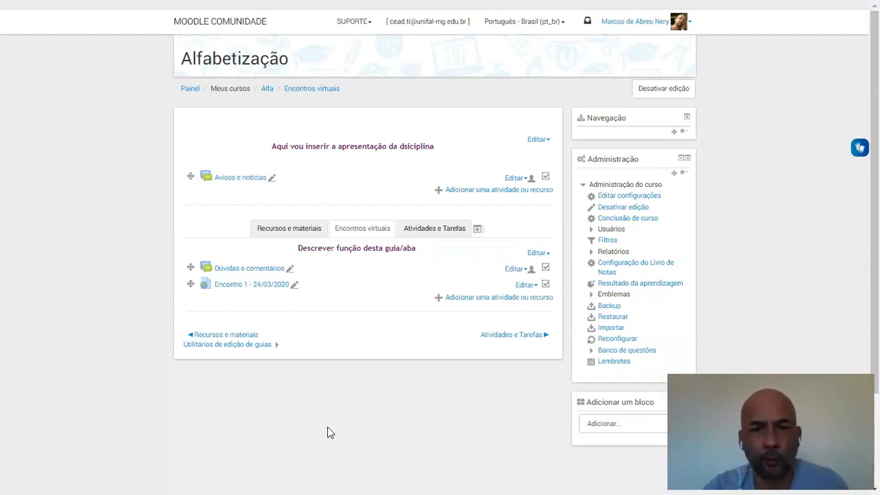
Open the settings of the Envio do trabalho assignment in Atividades e Tarefas and expand its Conclusão de atividades no curso section
left_click(437, 231)
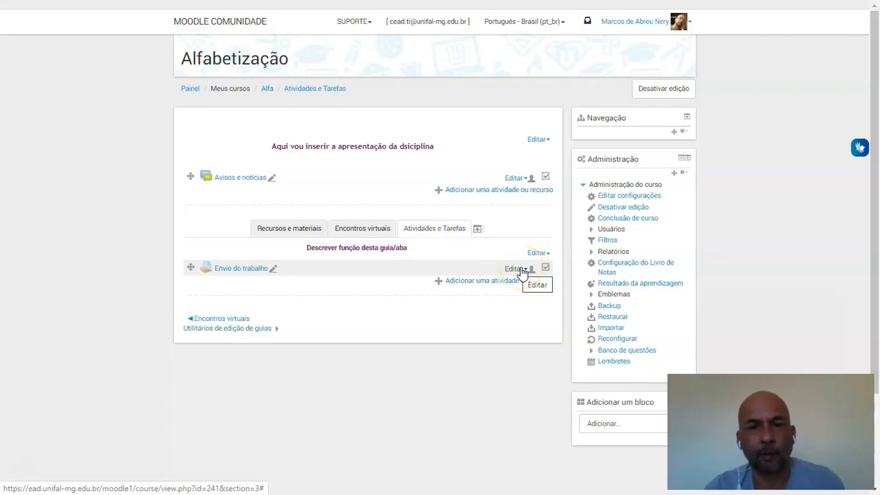
left_click(522, 271)
left_click(501, 274)
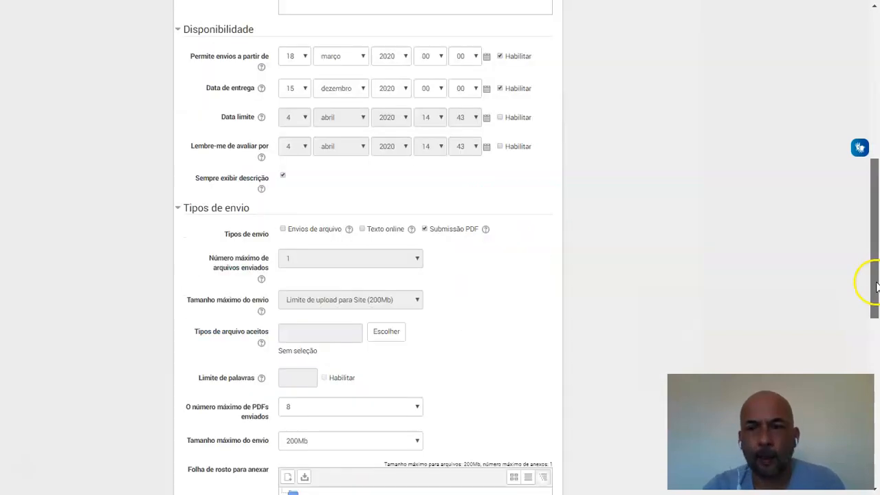
left_click_drag(876, 287, 878, 432)
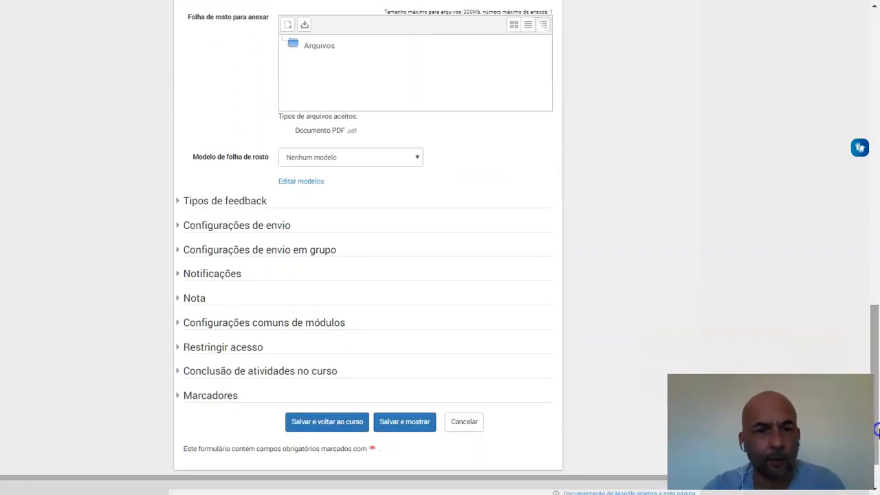
left_click(178, 372)
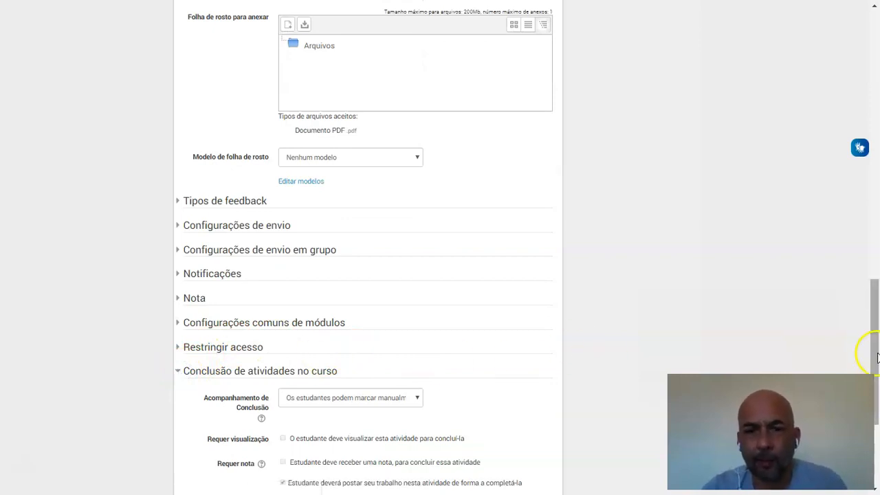
left_click_drag(876, 359, 879, 395)
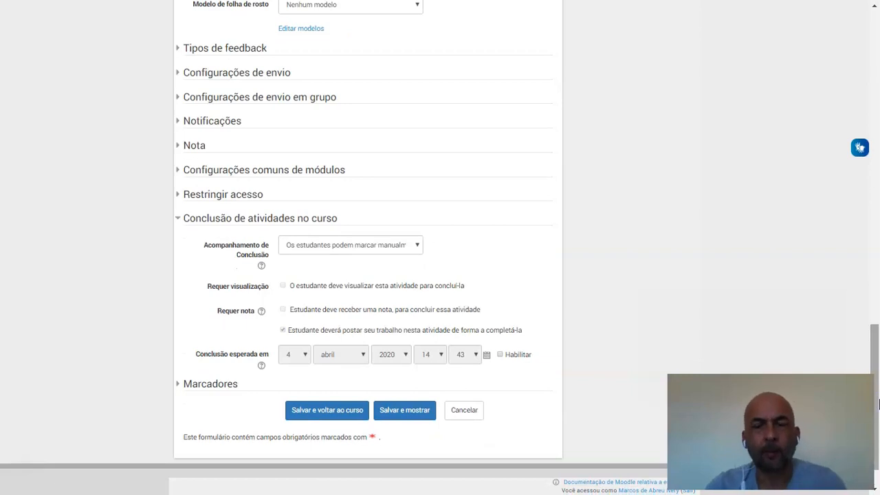
Set Acompanhamento de Conclusão to "Mostrar atividade como concluída quando as condições forem satisfeitas", enable Requer visualização, and save the assignment back to the course
left_click(417, 245)
left_click(396, 282)
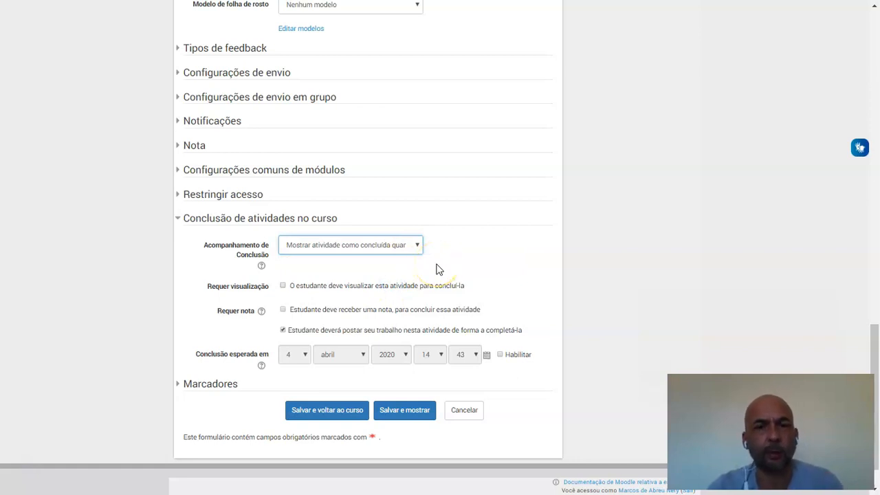
left_click(283, 286)
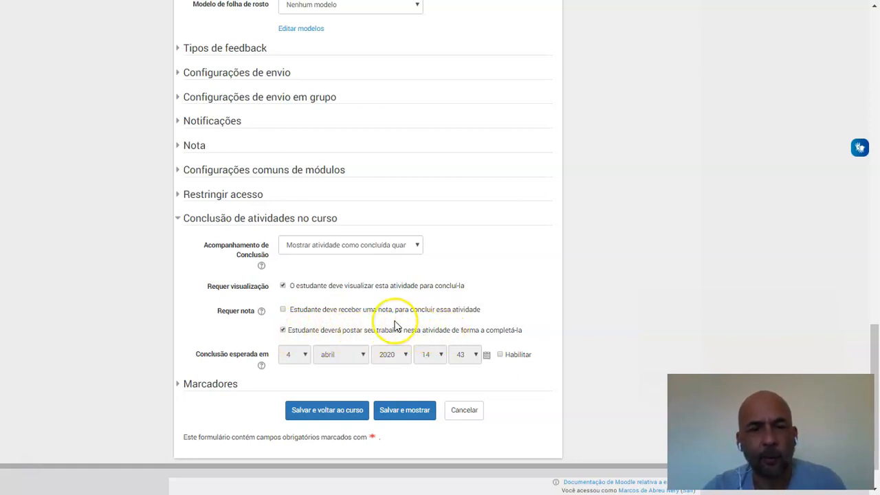
left_click(334, 419)
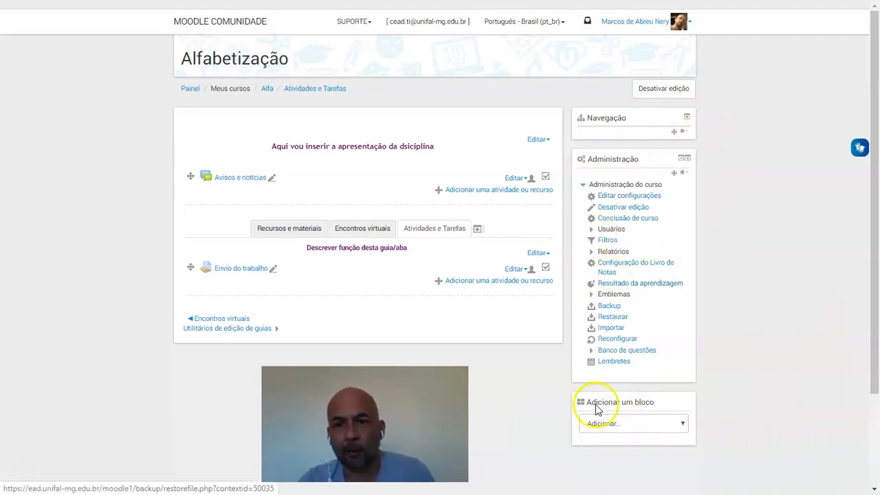
Add the Barra de Progresso block to the course page
left_click(684, 425)
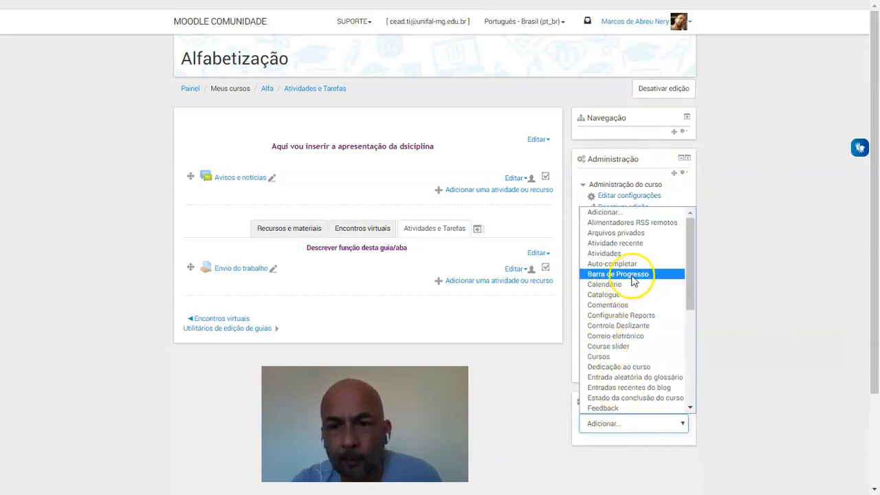
left_click_drag(691, 261, 701, 268)
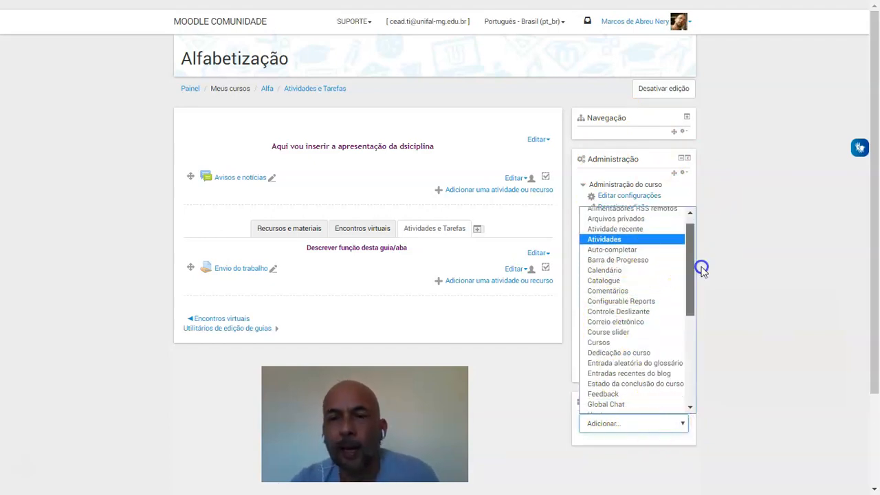
left_click(629, 265)
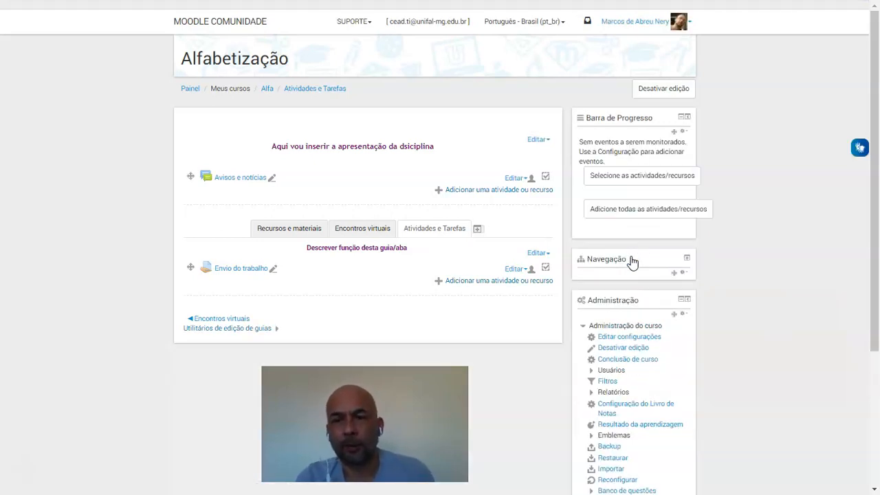
left_click(653, 119)
left_click_drag(654, 119, 585, 123)
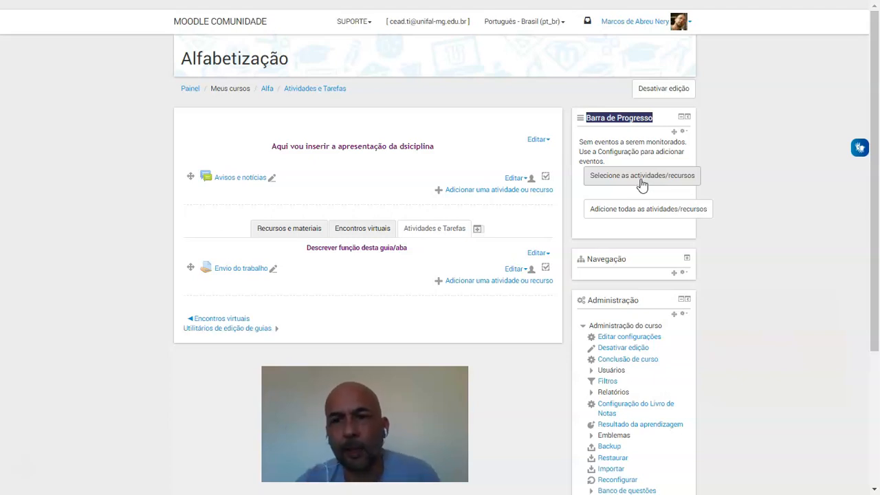
Configure the Barra de Progresso block with the alternative title "Participação" and Usar ícones na barra set to Sim
left_click(683, 131)
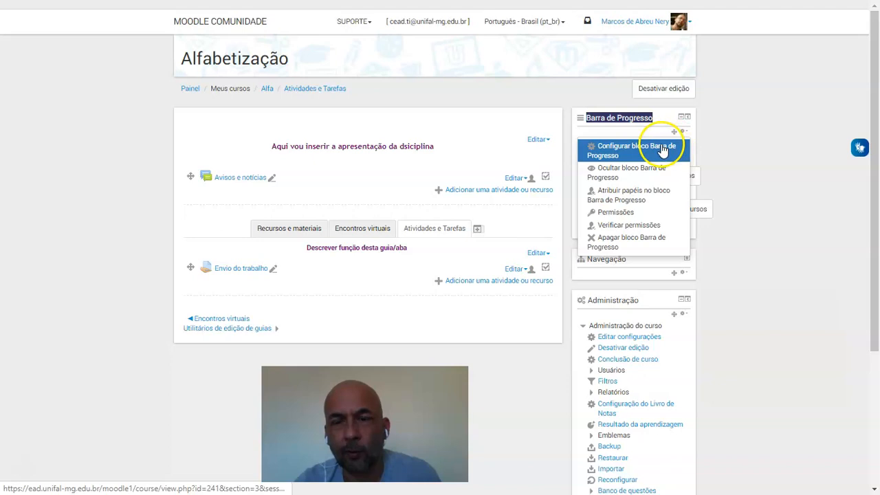
left_click(671, 147)
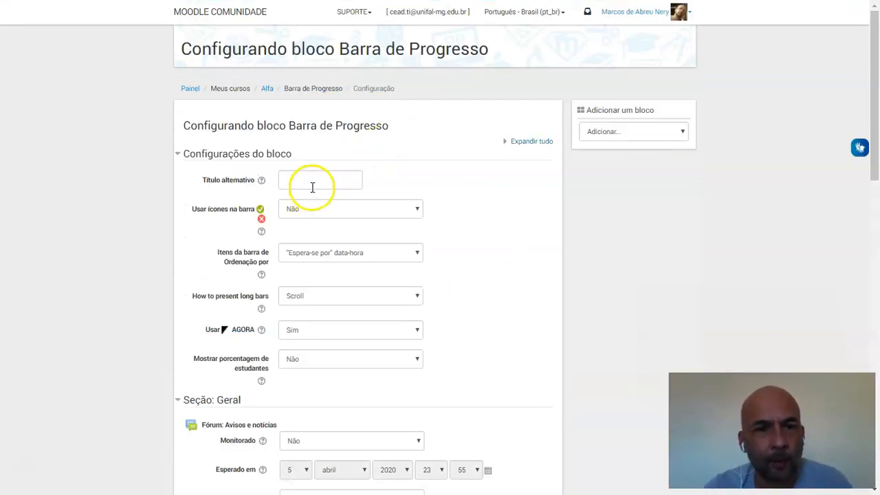
left_click(311, 182)
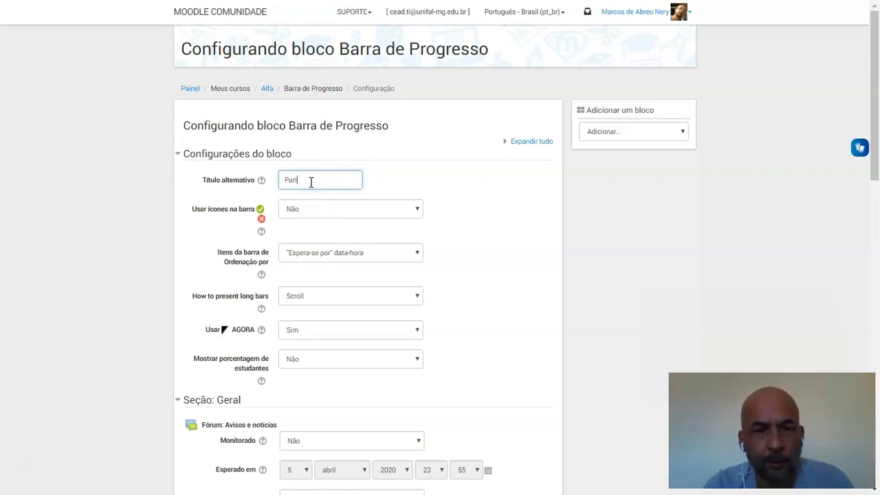
type("Participação")
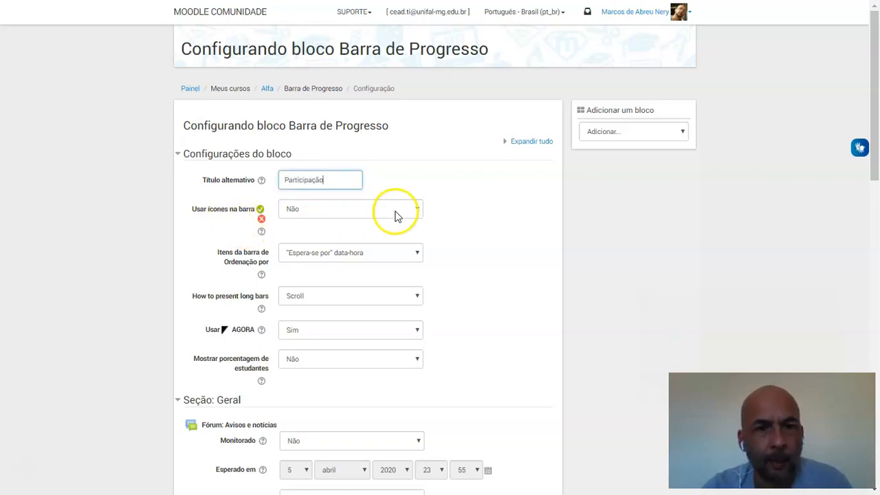
left_click(417, 212)
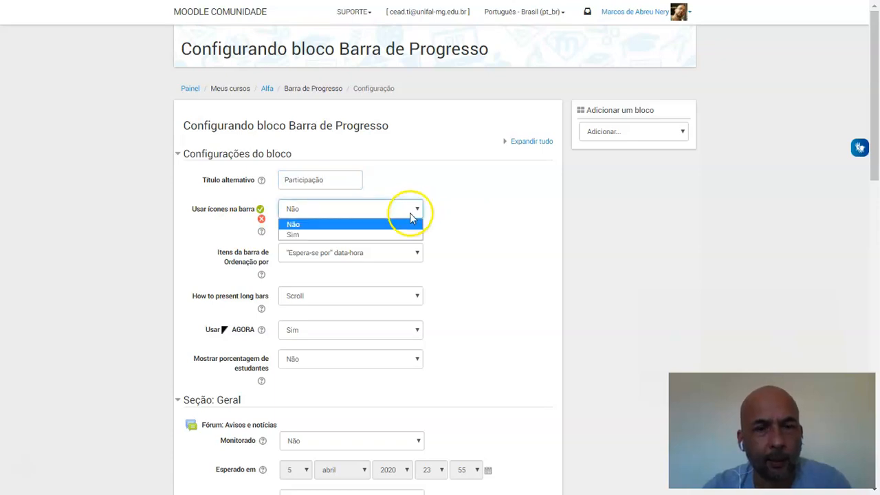
left_click(294, 236)
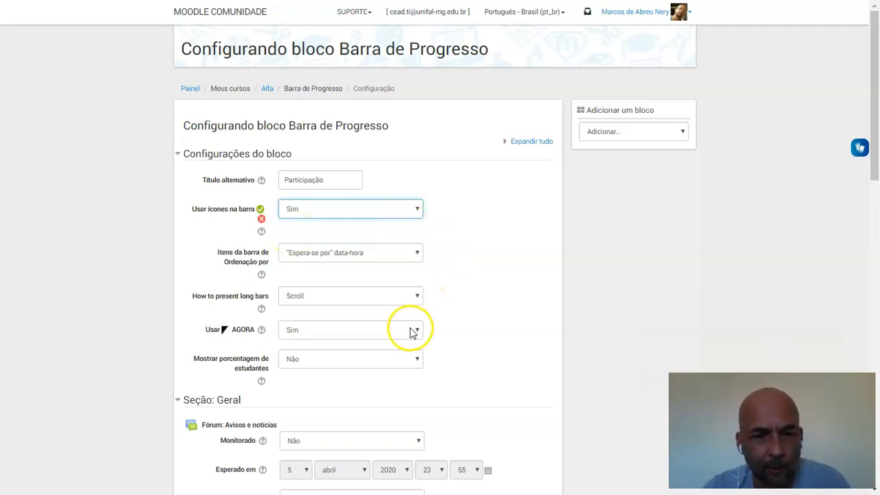
Set Monitorado to Sim for the Avisos e notícias forum in the Geral section of the block settings
scroll(875, 180, "down", 2)
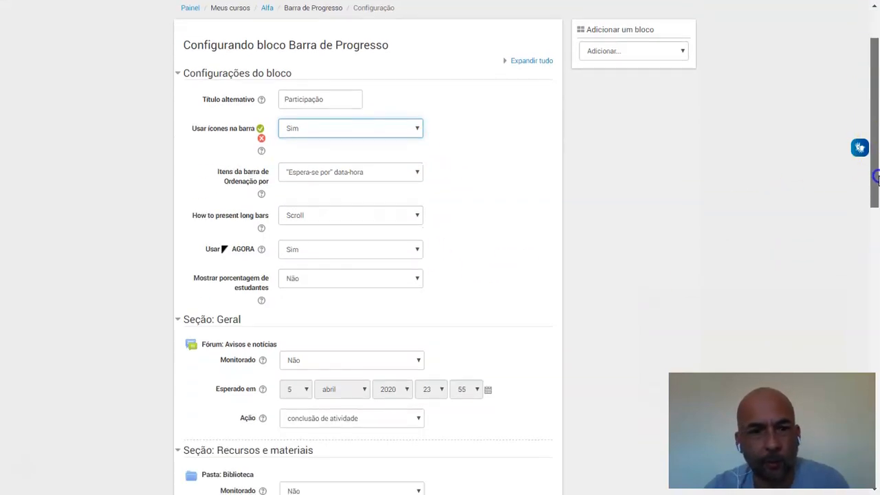
left_click_drag(876, 199, 877, 242)
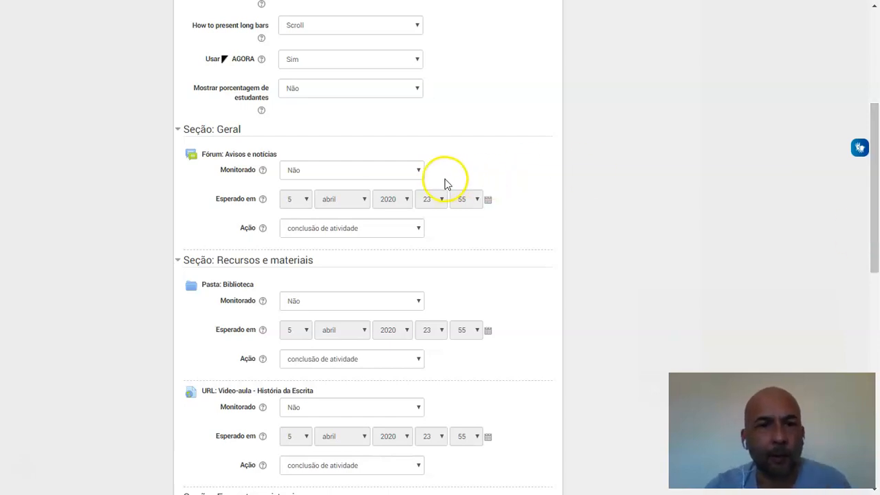
left_click(419, 172)
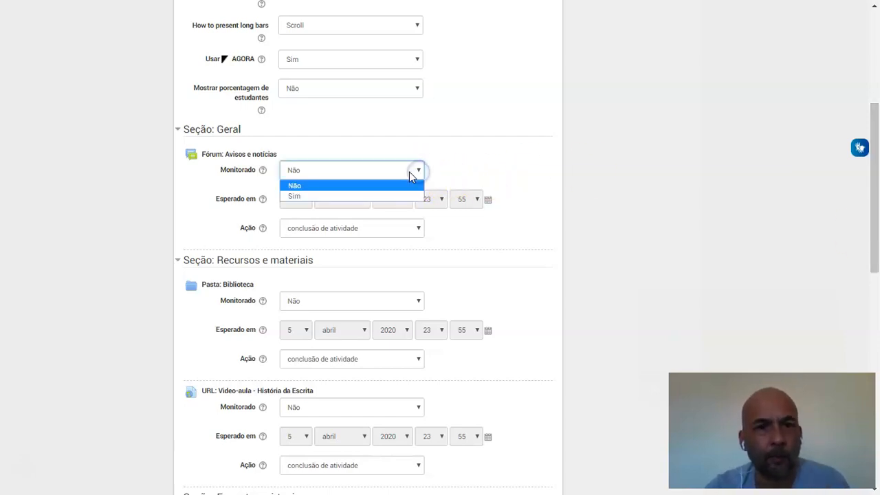
left_click(358, 196)
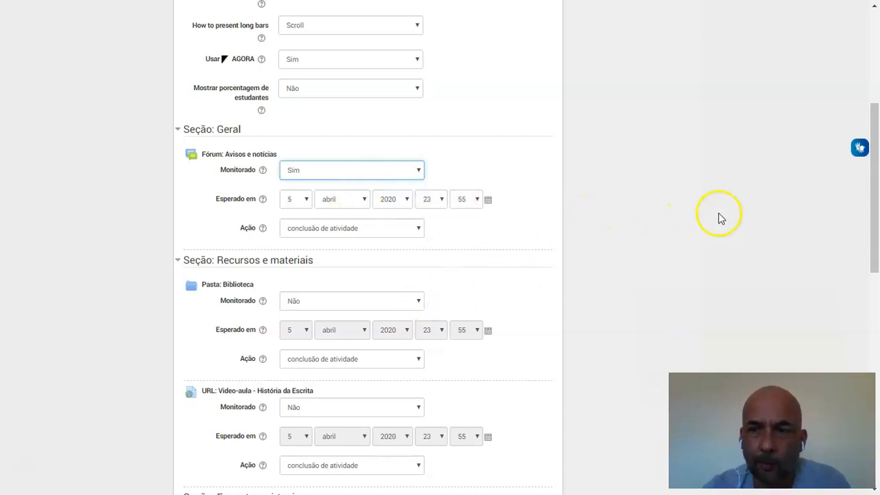
For the Biblioteca folder in Recursos e materiais, set Monitorado to Sim and Ação to visualizado
left_click_drag(877, 250, 875, 304)
left_click(418, 142)
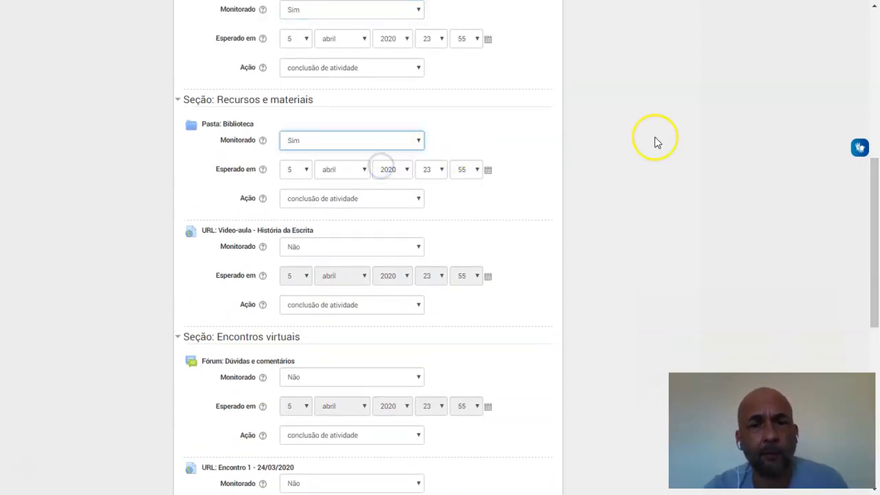
scroll(431, 176, "down", 1)
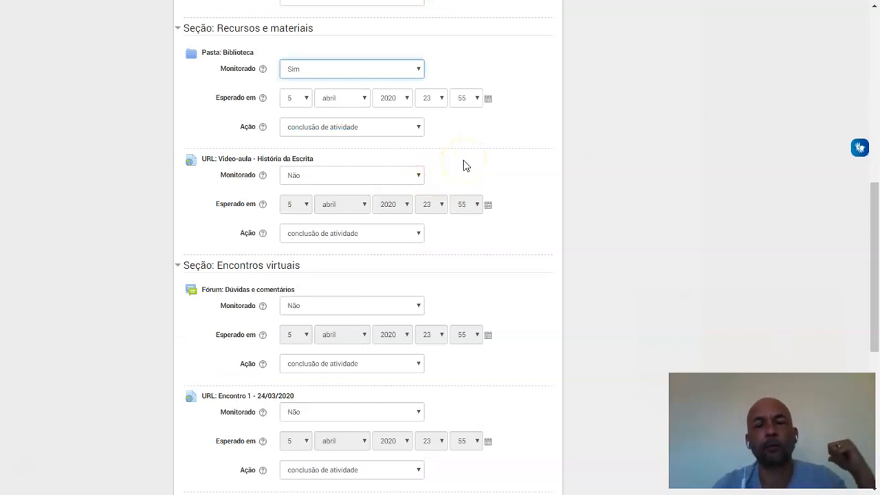
left_click(418, 69)
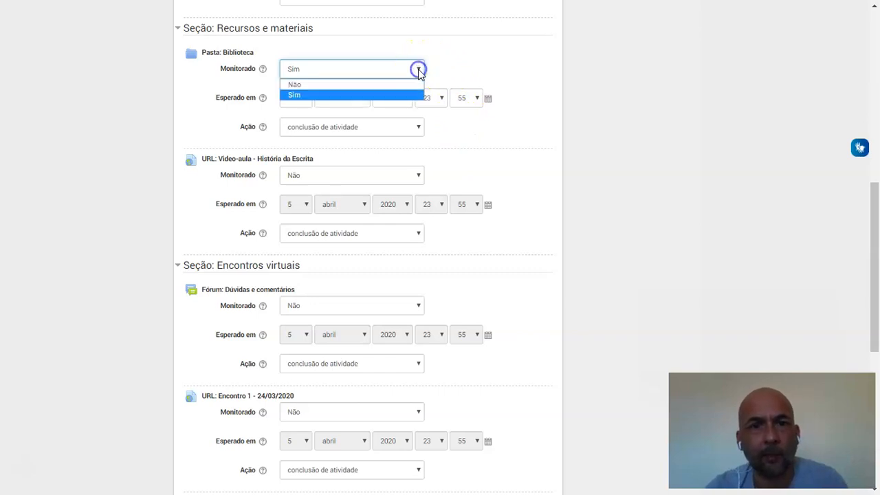
left_click(449, 148)
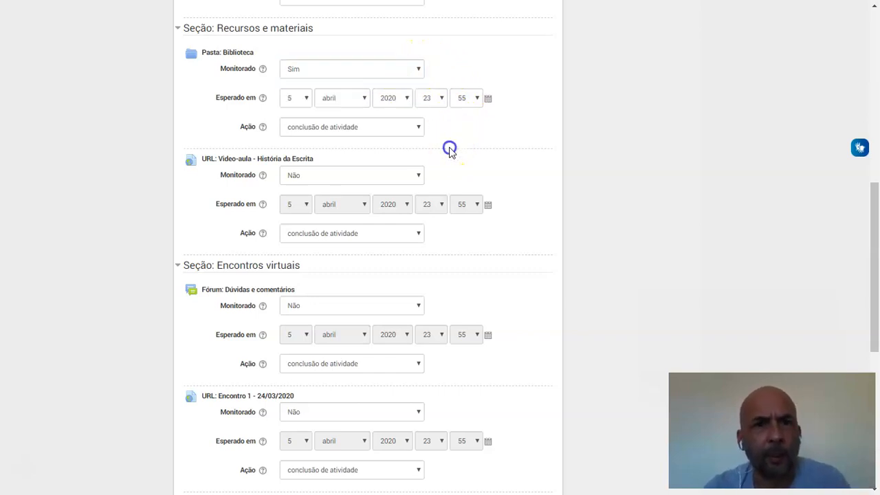
left_click(417, 131)
left_click(404, 143)
scroll(605, 172, "up", 3)
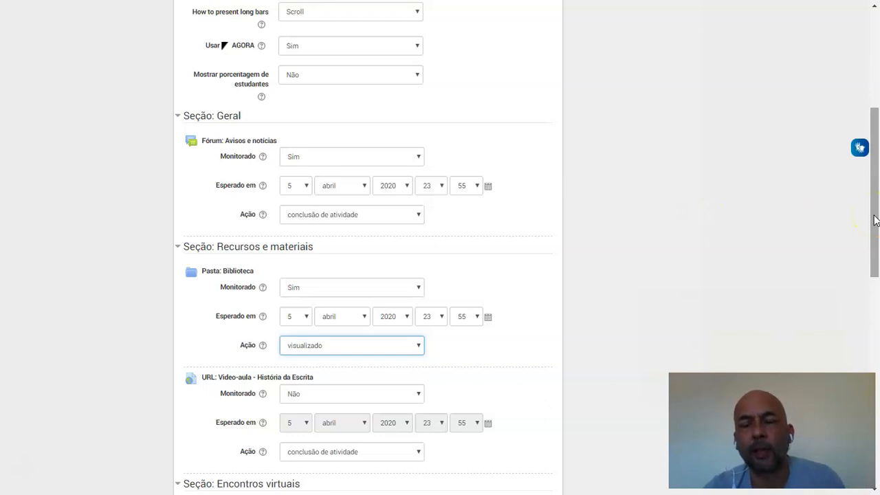
left_click_drag(876, 220, 874, 262)
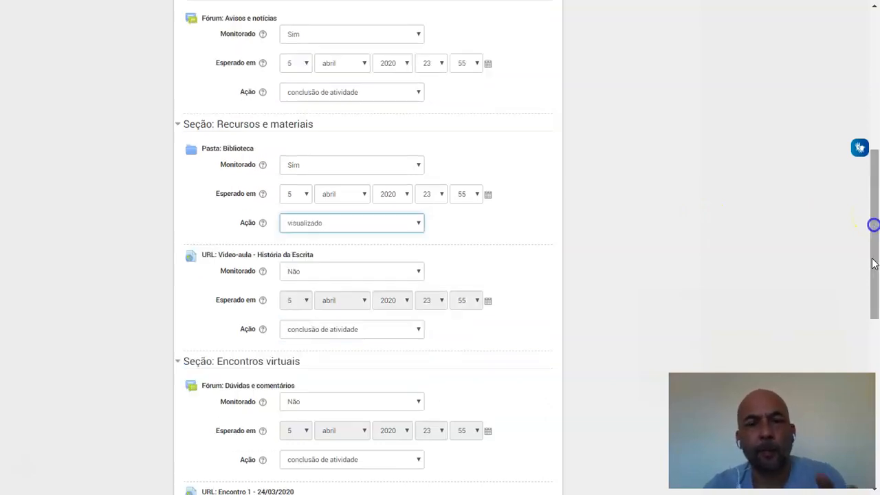
left_click(781, 256)
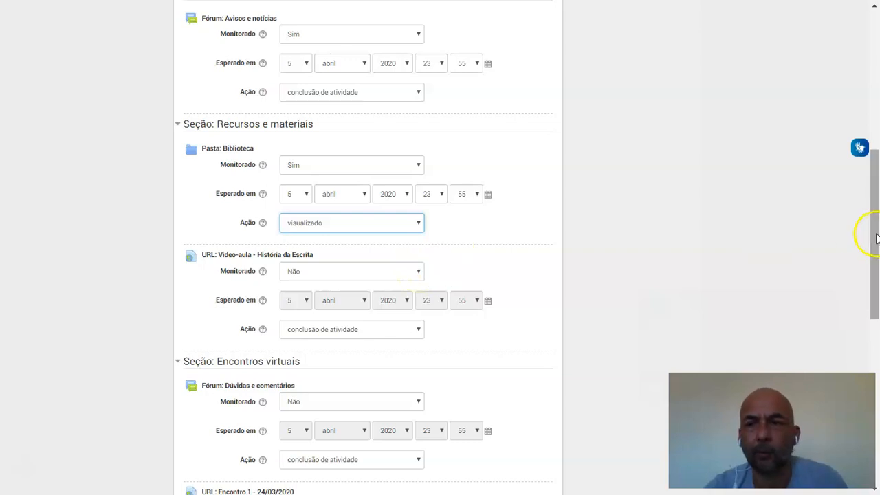
In the Encontros virtuais section, set Monitorado to Sim for the Dúvidas e comentários forum and the "Encontro 1 - 24/03/2020" link
left_click_drag(877, 237, 868, 297)
left_click(416, 225)
left_click(361, 251)
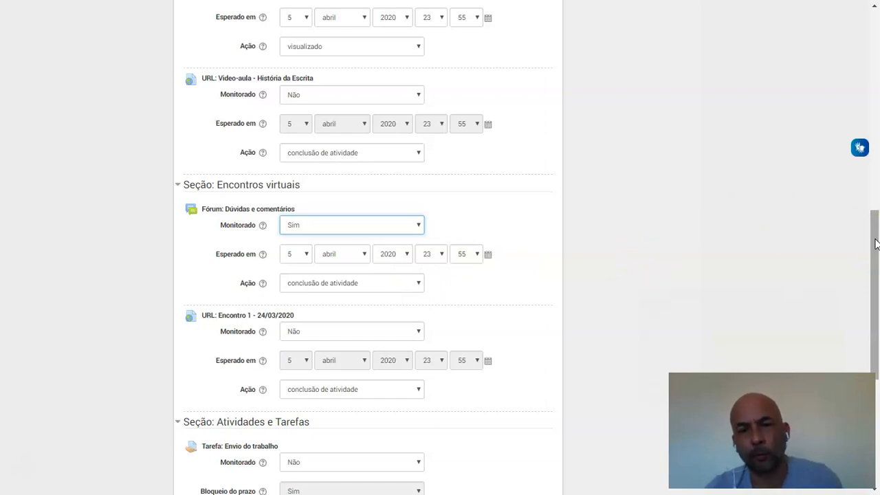
left_click_drag(876, 245, 876, 267)
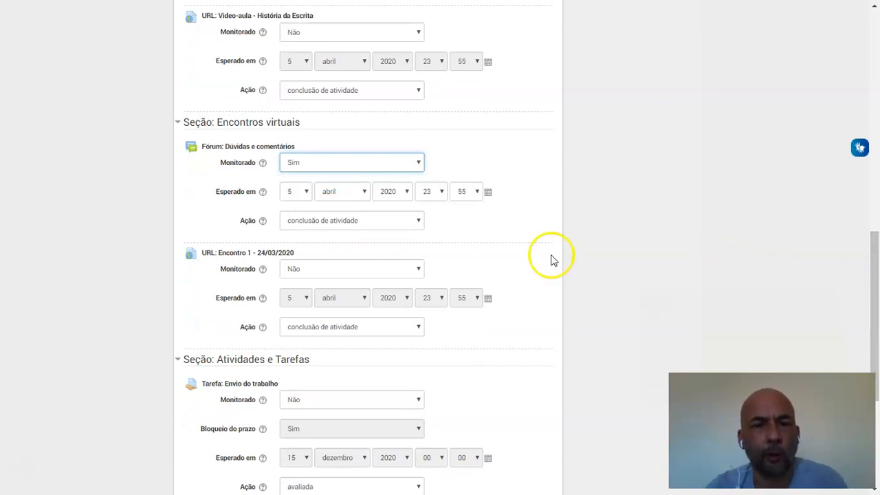
left_click(419, 270)
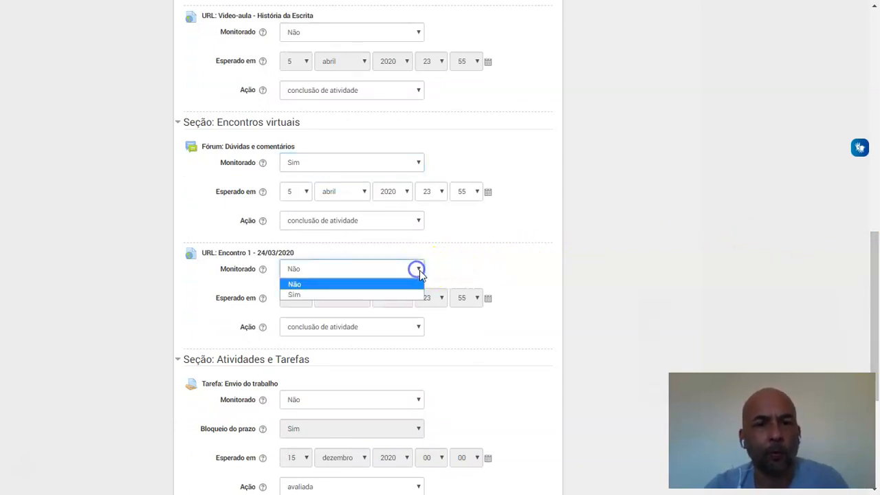
left_click(395, 296)
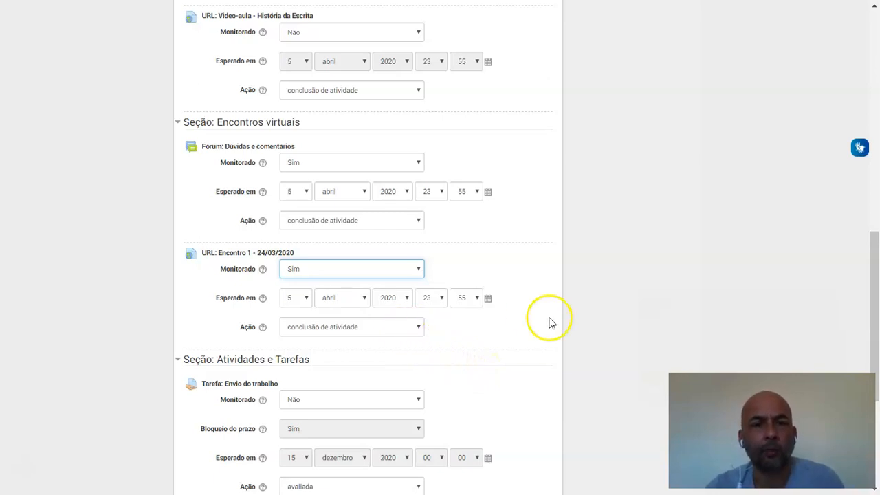
Set Monitorado to Sim and Ação to "conclusão de atividade" for the Envio do trabalho assignment, and save the block settings
left_click_drag(871, 291, 871, 360)
left_click(421, 232)
left_click(394, 258)
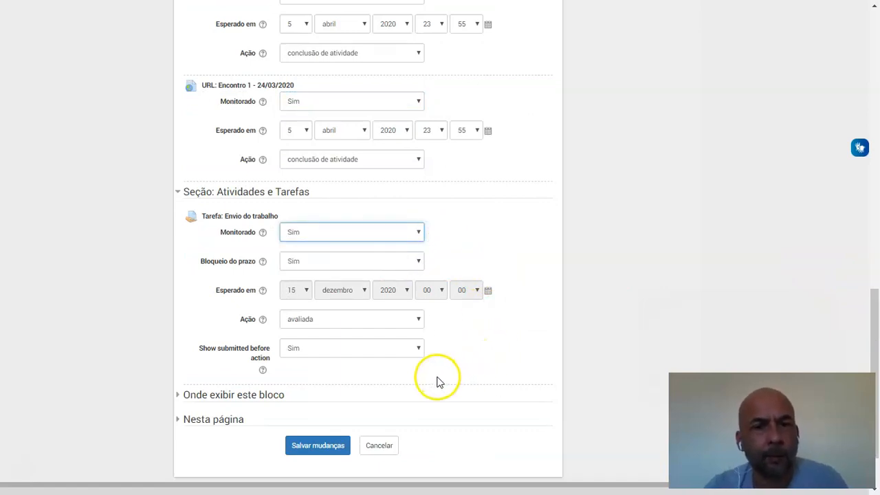
left_click(419, 320)
left_click(346, 366)
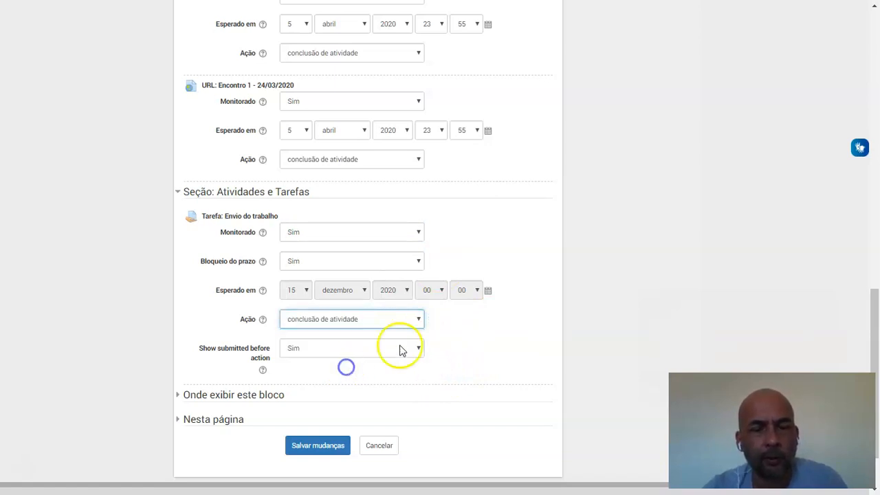
left_click(304, 447)
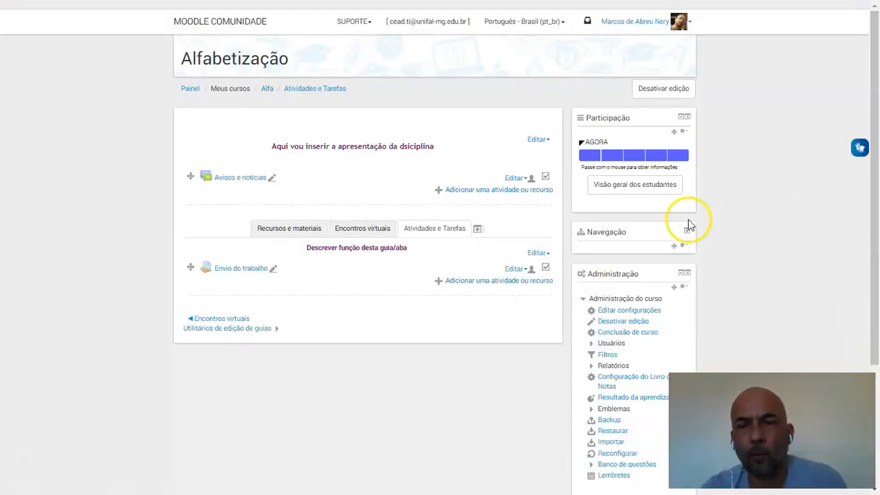
Inspect the Participação bar's activity details and the students' progress in Visão geral dos estudantes, and return to the Alfa course
mouse_move(583, 165)
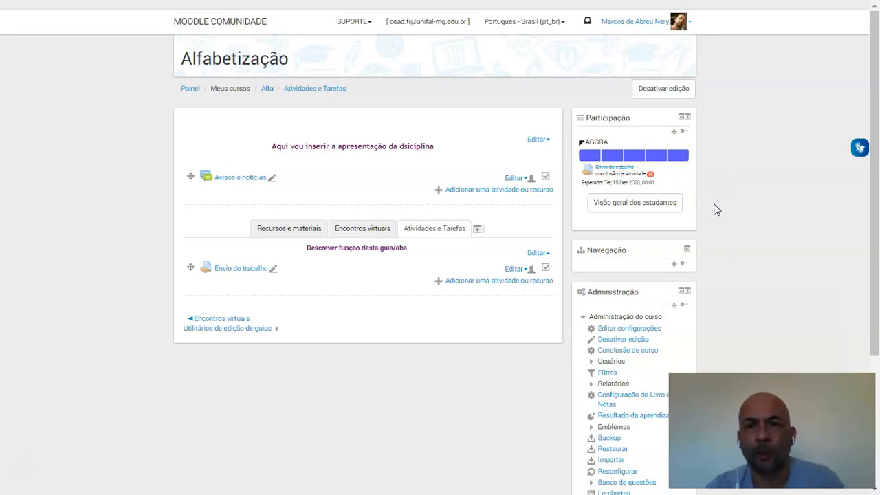
left_click(629, 209)
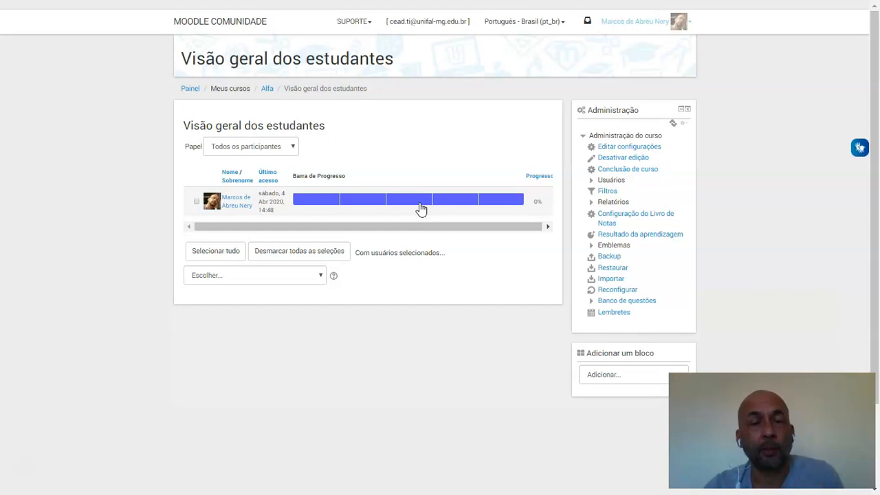
left_click(267, 89)
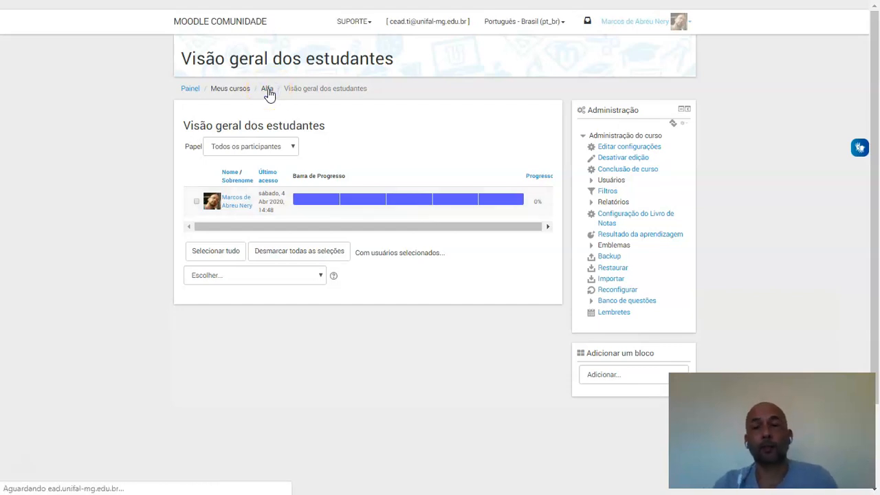